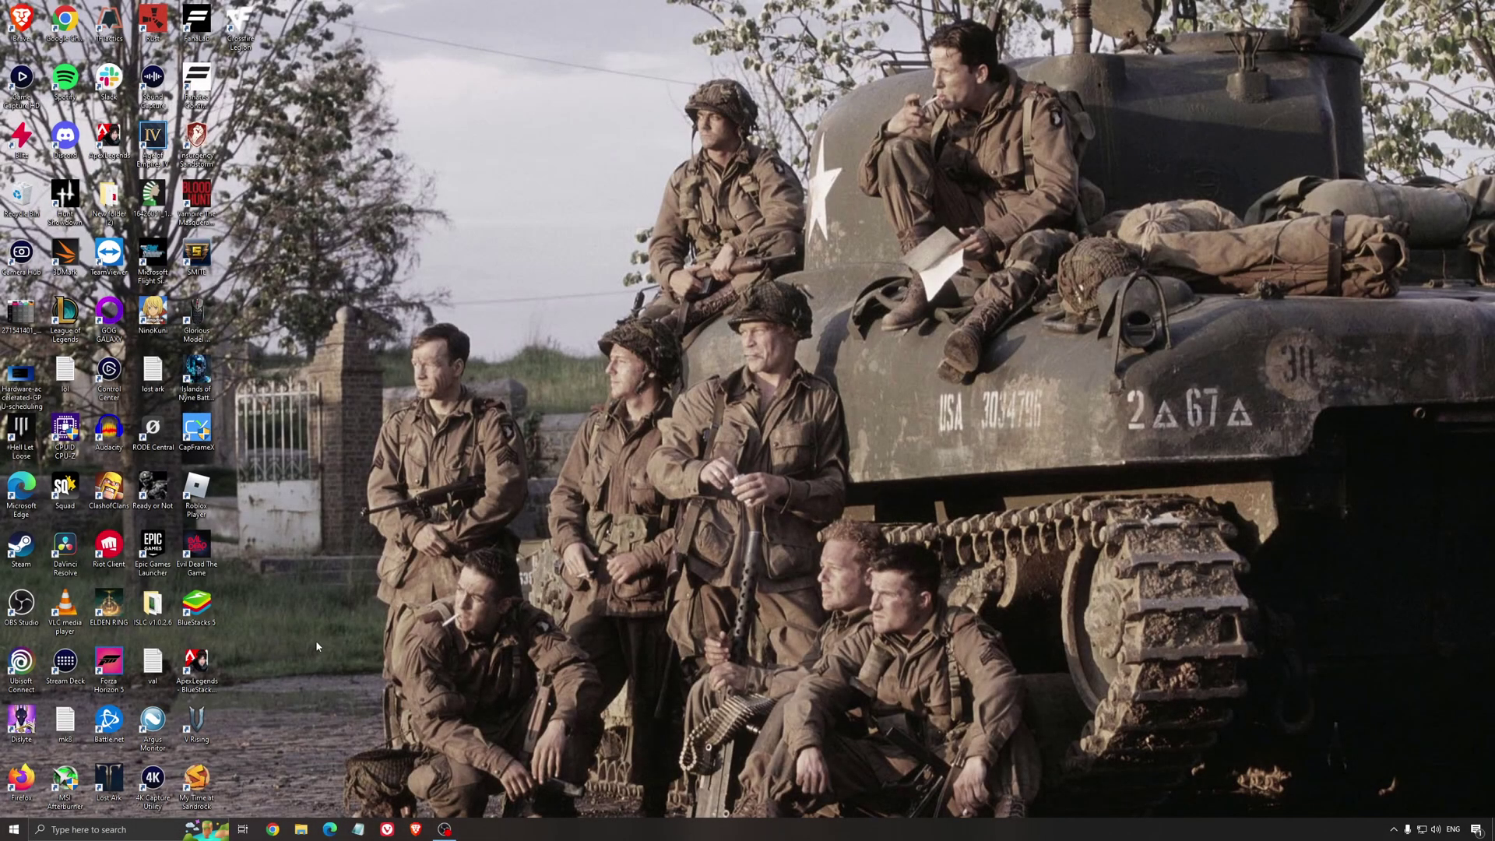
Review the Windows Game Mode, Xbox Game Bar and game capture settings.
{"action": "left_click", "coordinate": [132, 829]}
{"action": "type", "text": "game mode"}
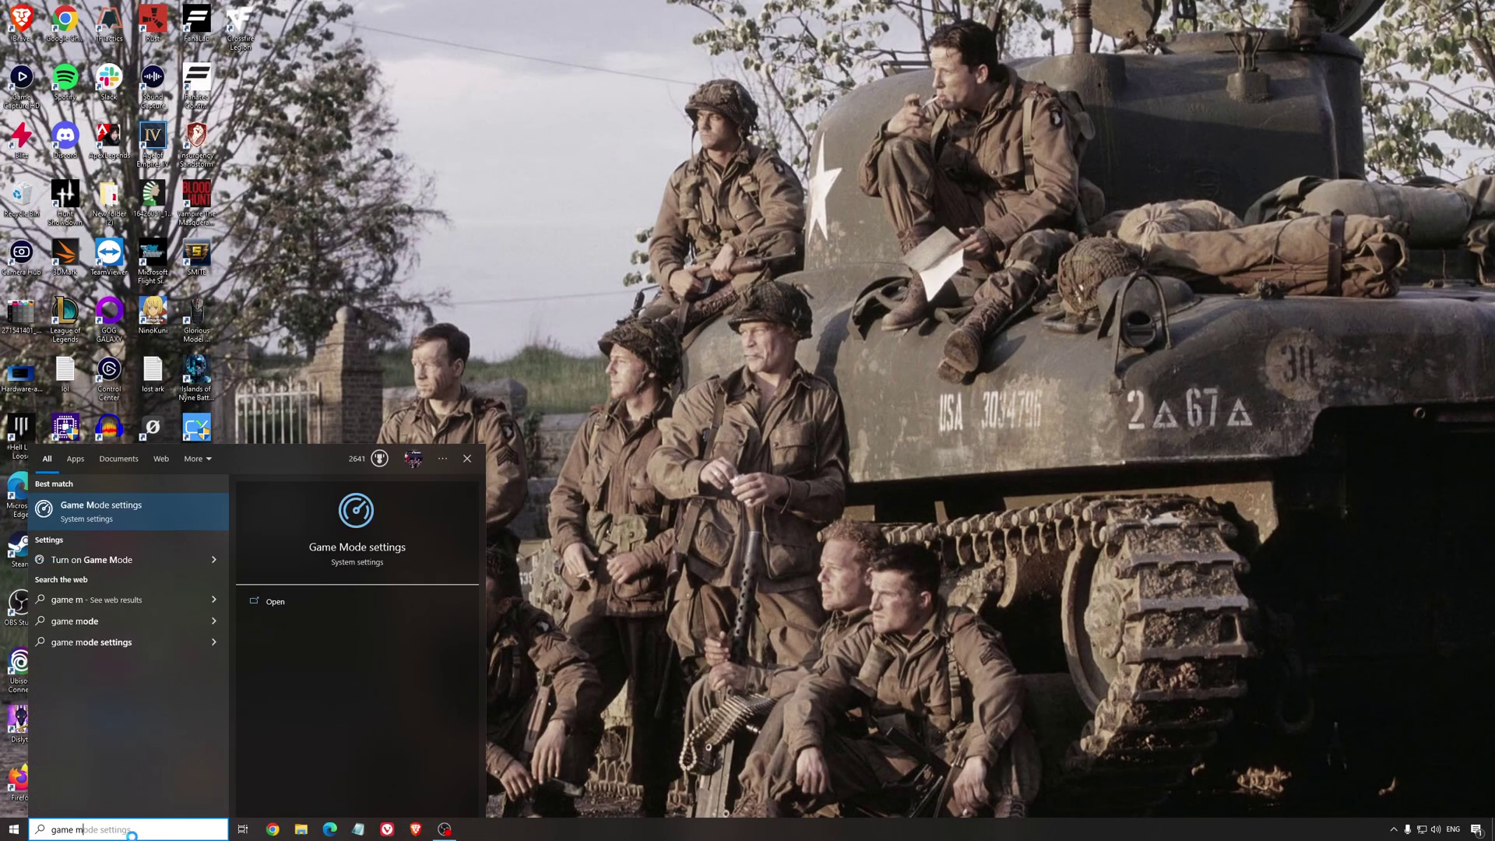
{"action": "key", "text": "Return"}
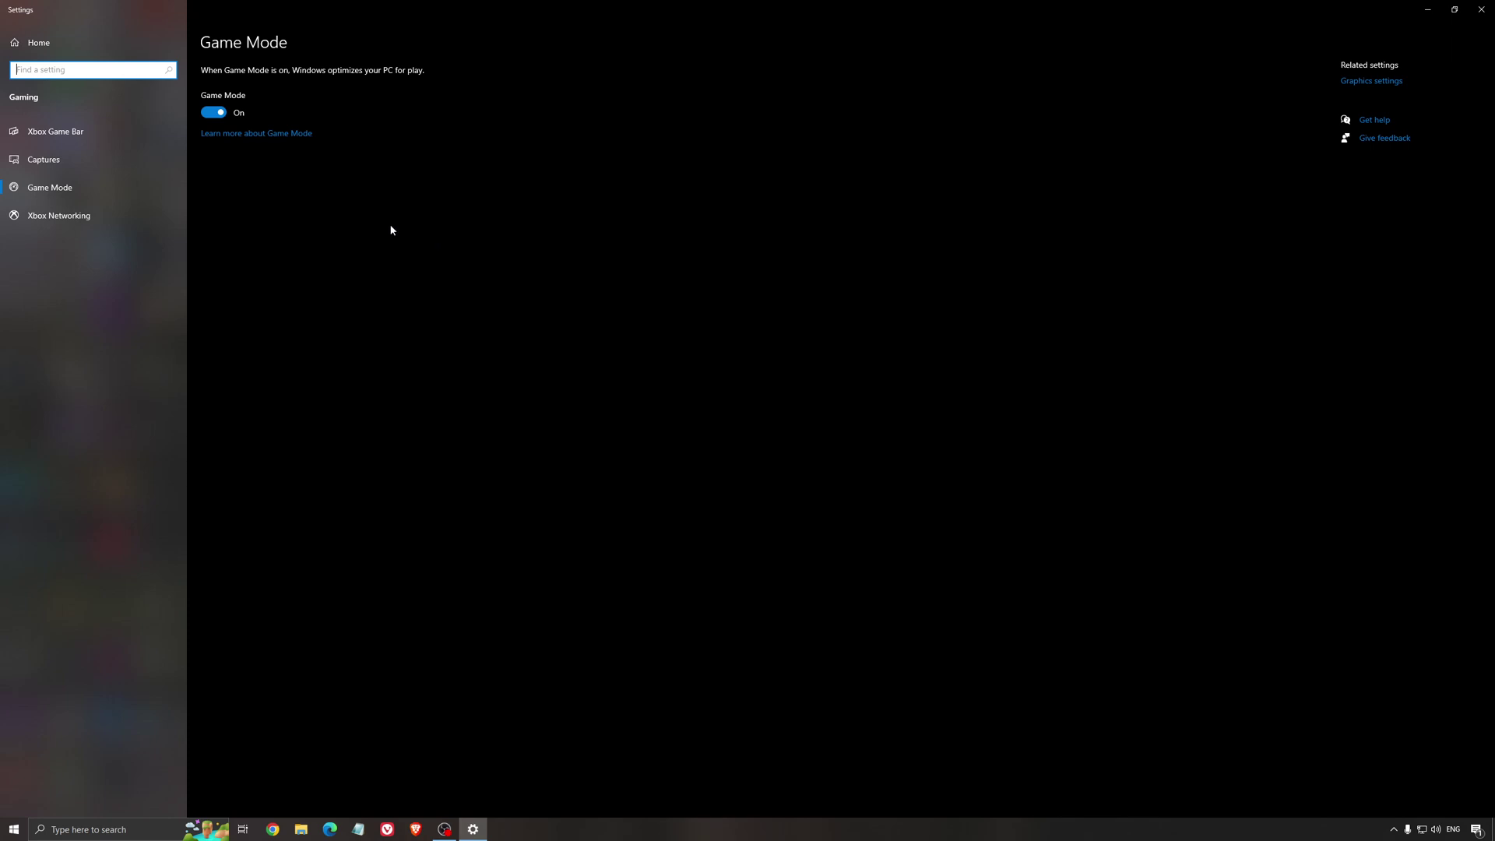
{"action": "left_click", "coordinate": [99, 131]}
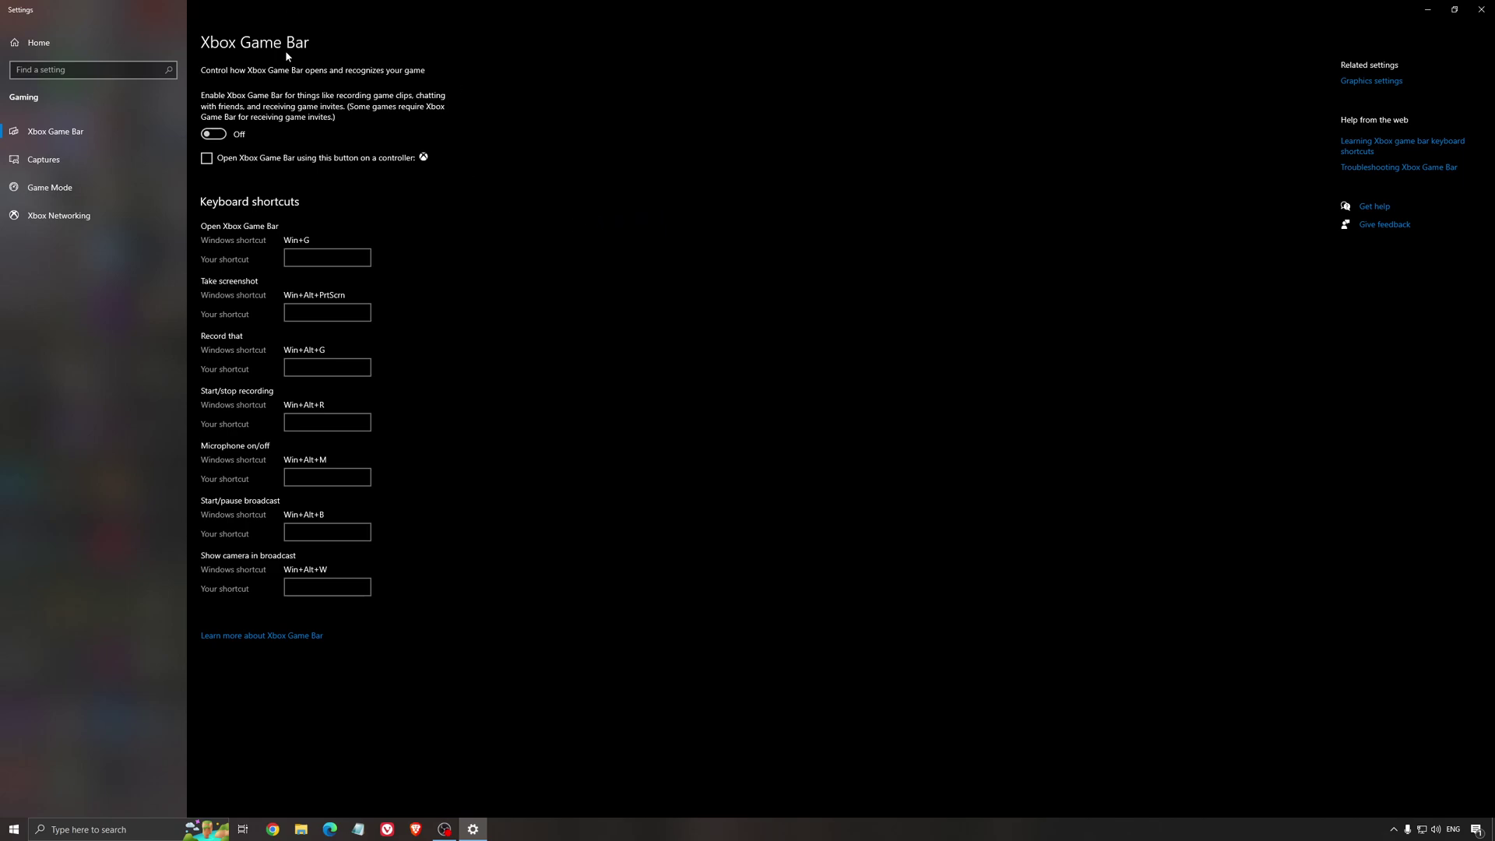
{"action": "left_click", "coordinate": [71, 160]}
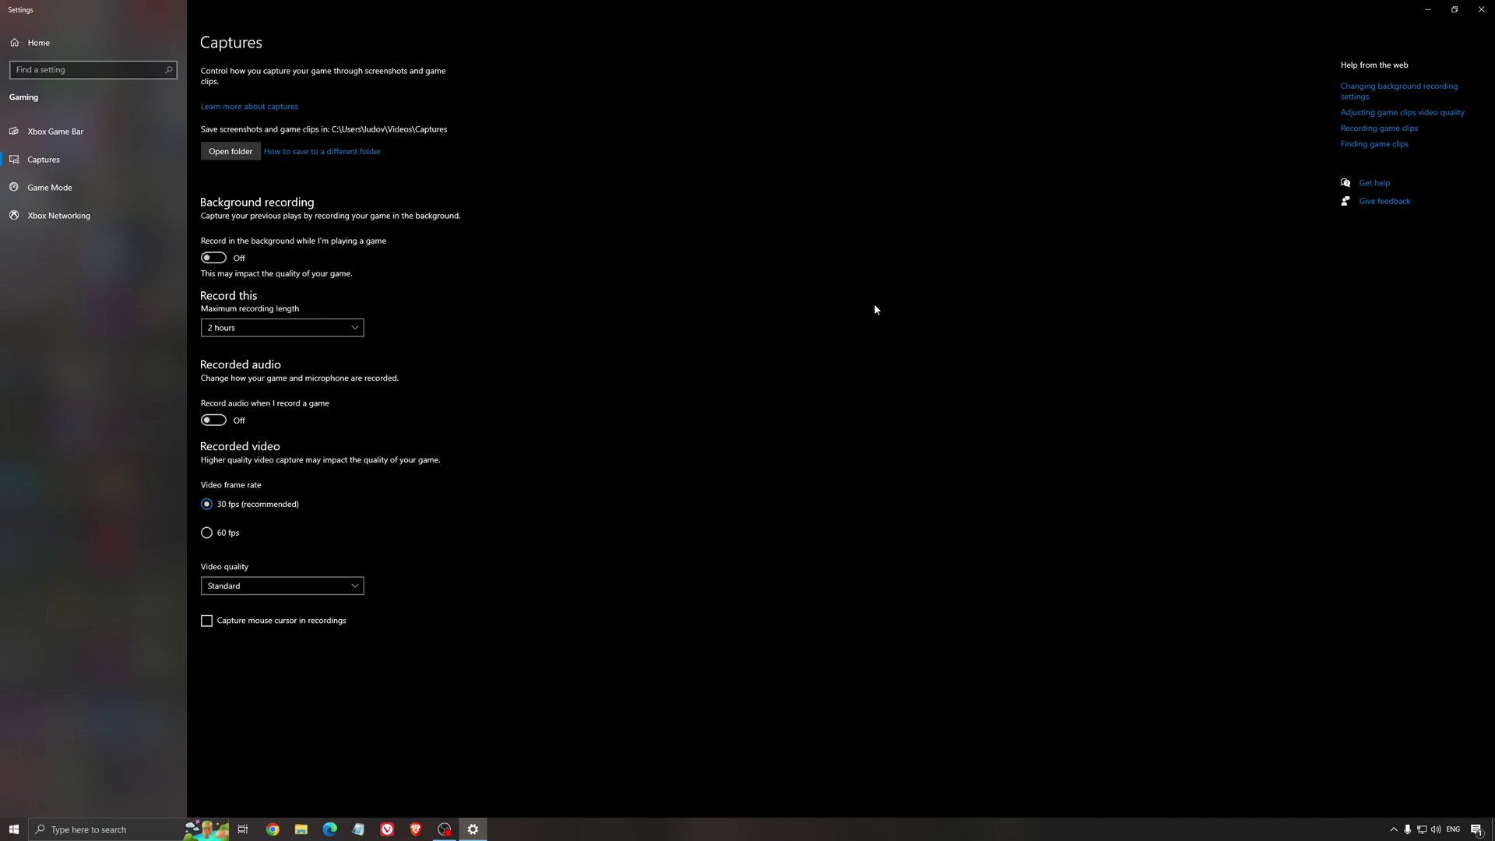
Close Settings and view the GPU scheduling screenshot image.
{"action": "left_click", "coordinate": [1481, 10]}
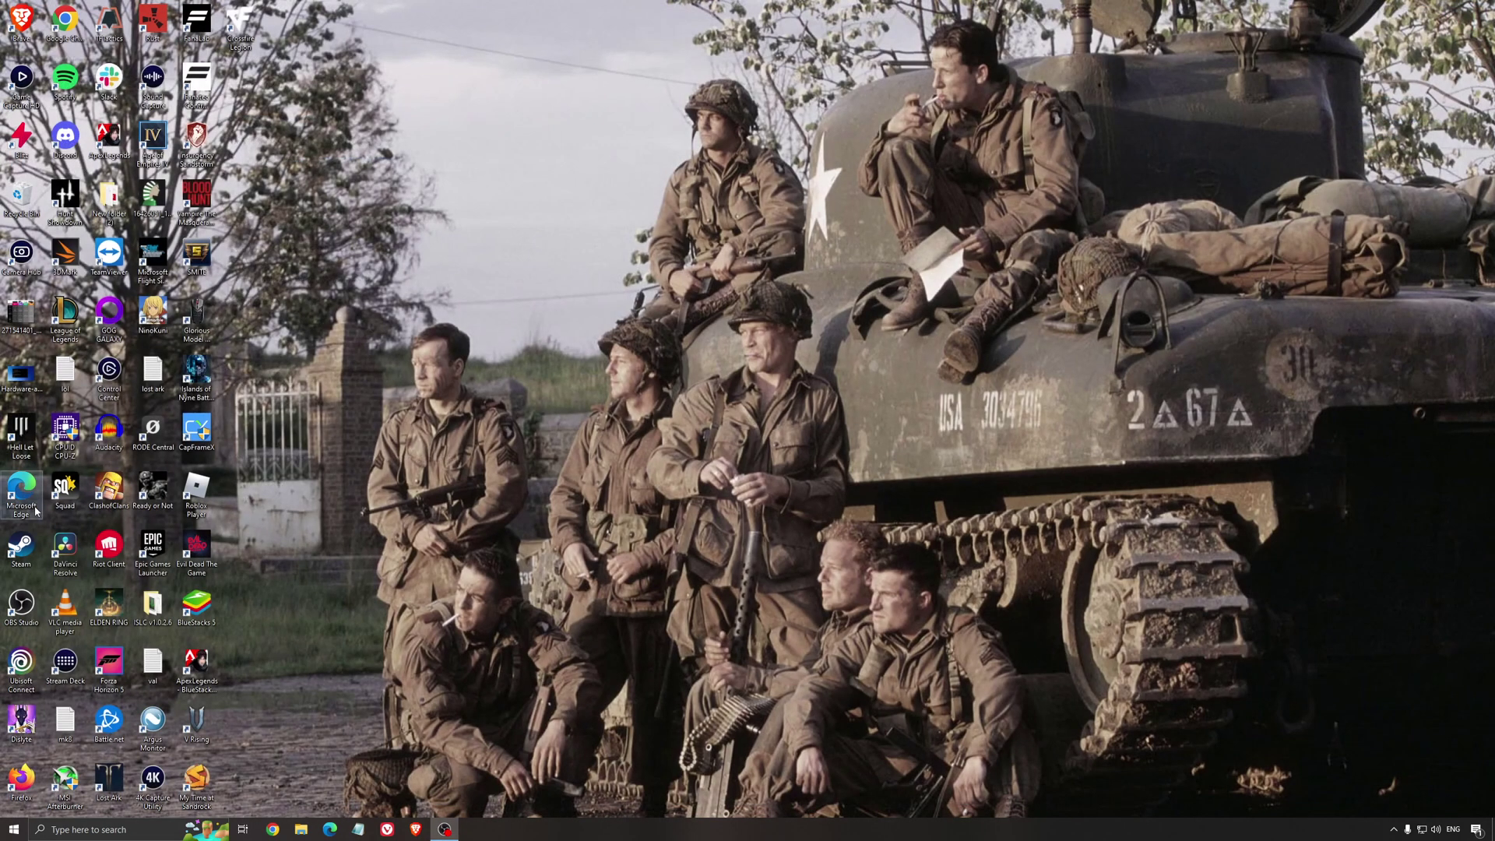
{"action": "double_click", "coordinate": [21, 380]}
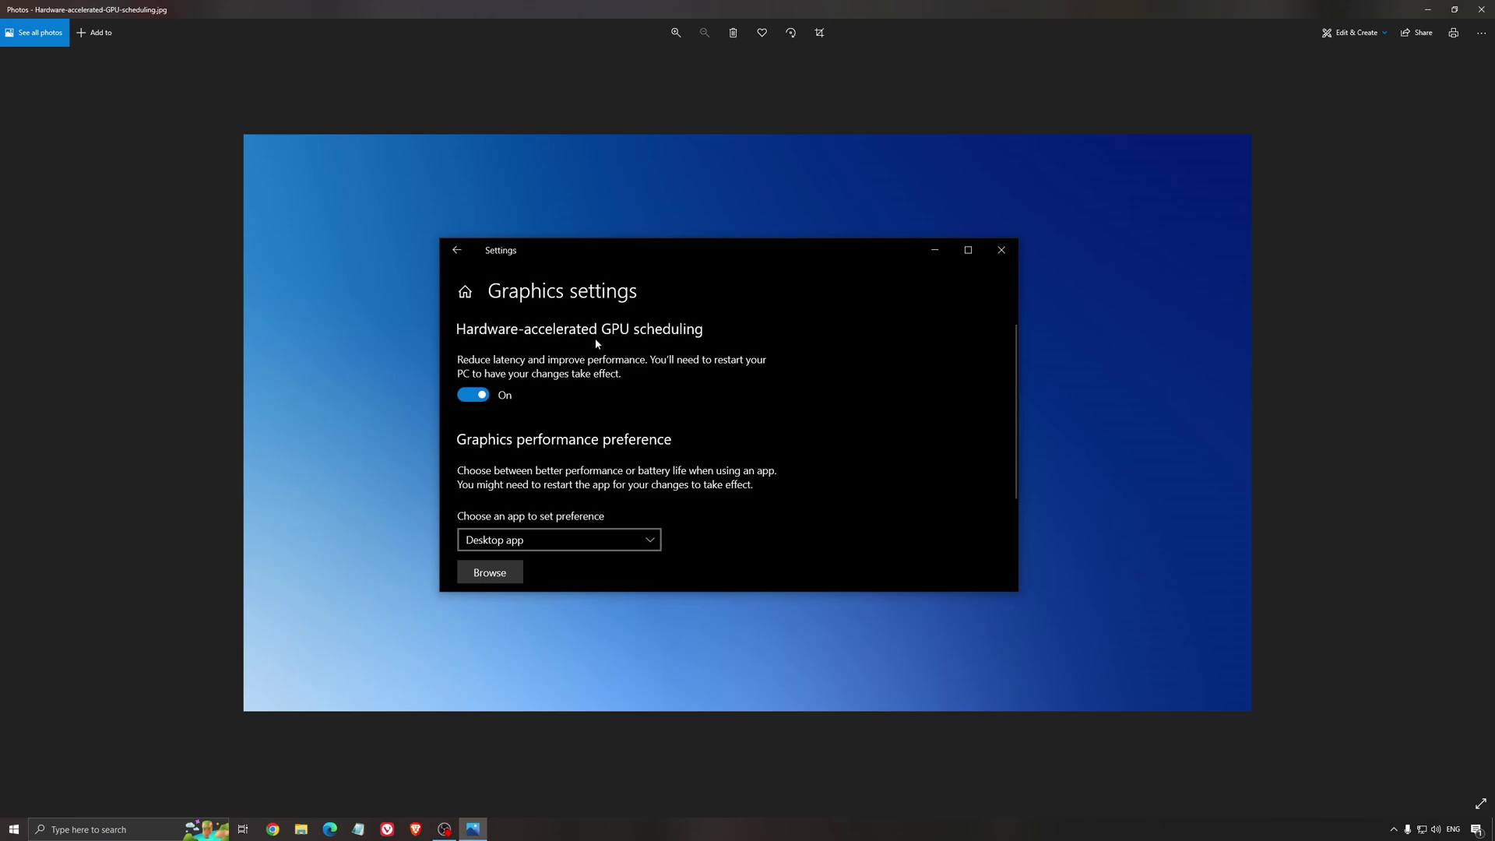
{"action": "left_click", "coordinate": [1480, 10]}
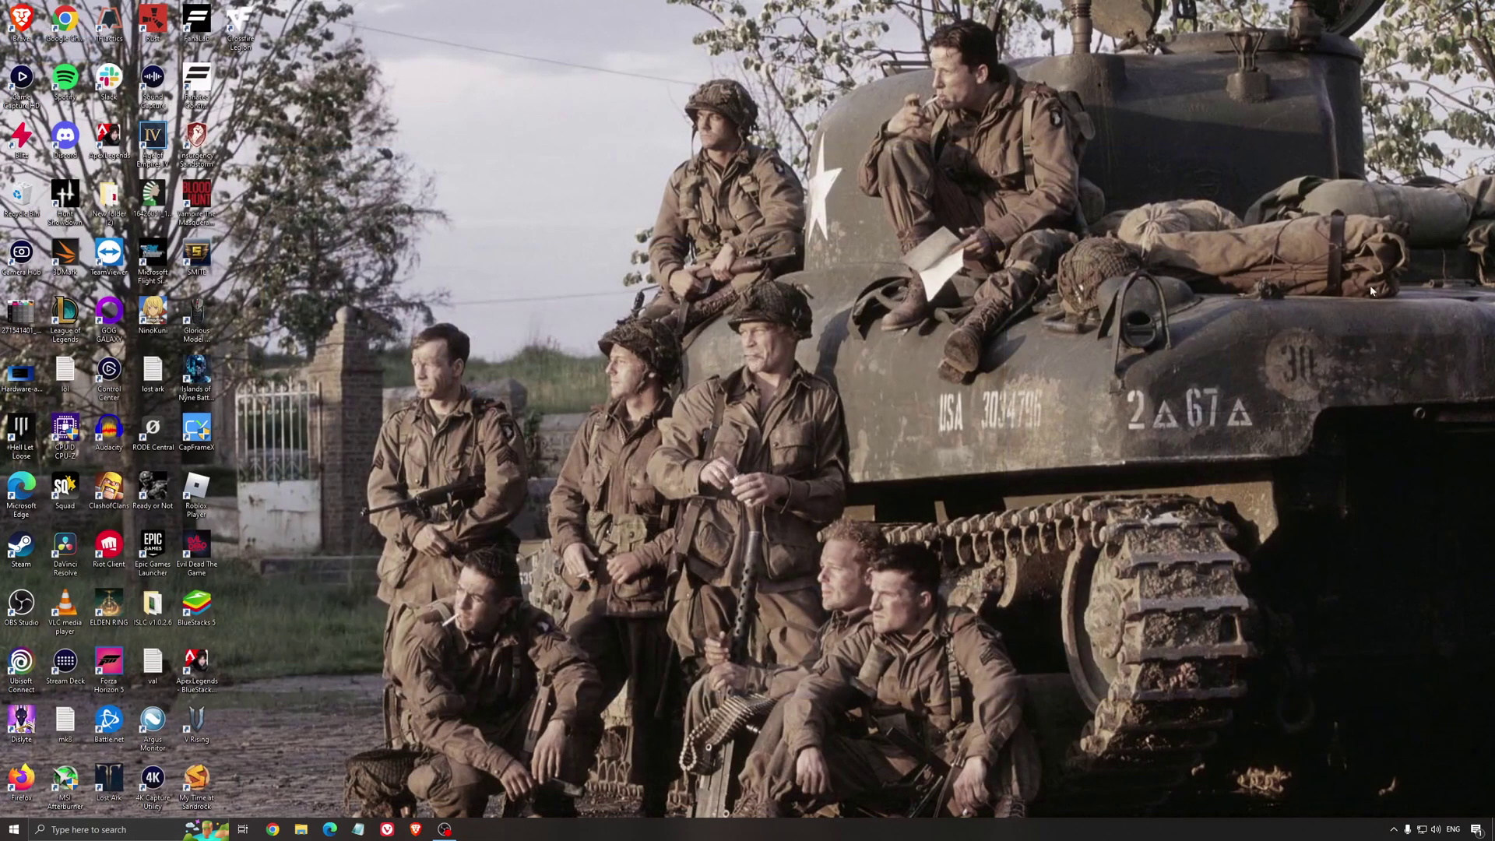
In AMD Software, check for driver updates and view global graphics settings, then close it.
{"action": "left_click", "coordinate": [1393, 829]}
{"action": "double_click", "coordinate": [1405, 785]}
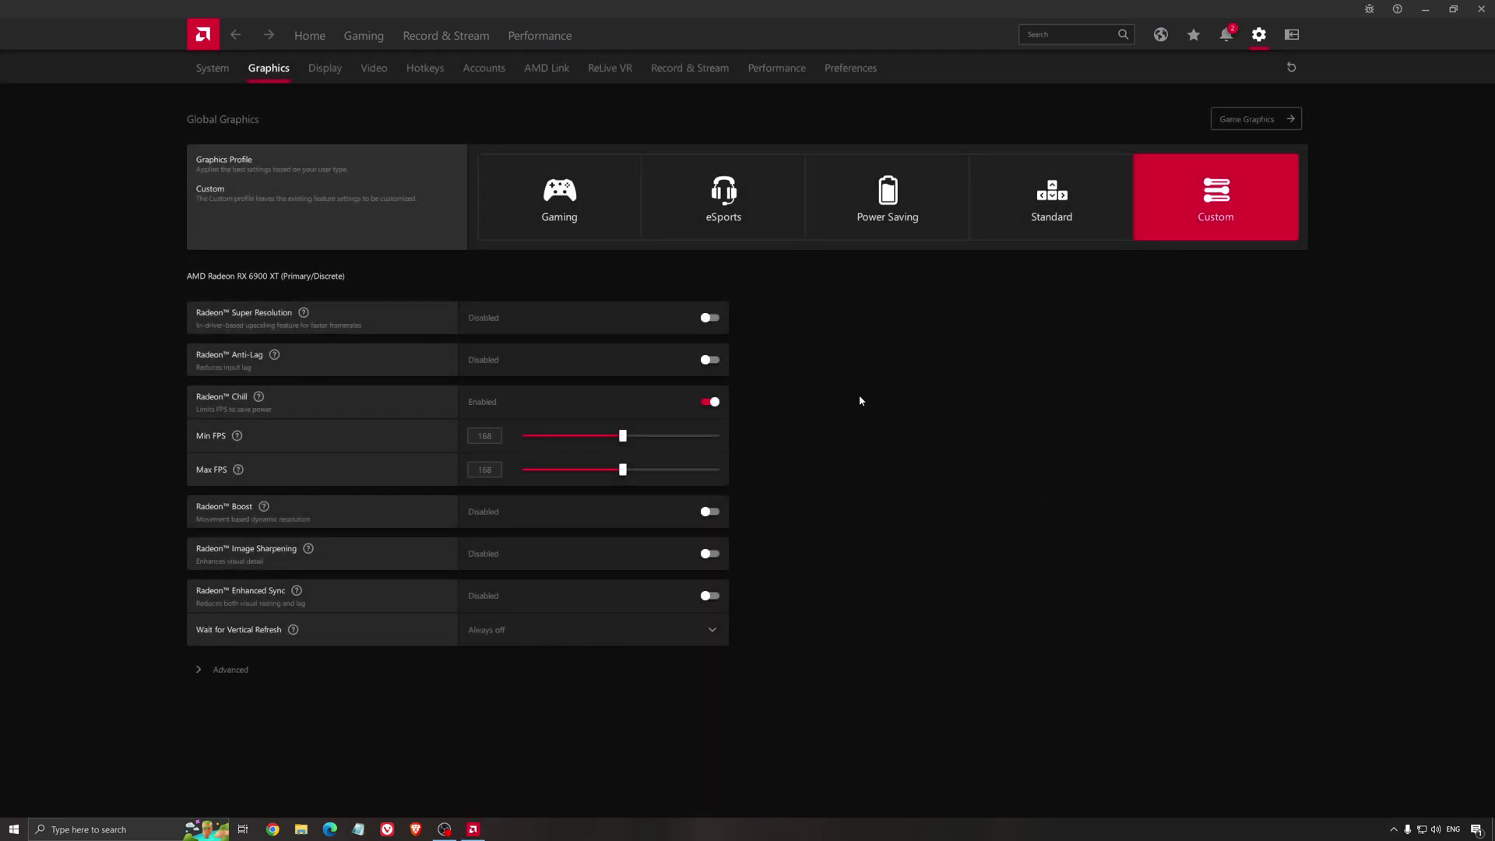
{"action": "left_click", "coordinate": [308, 36]}
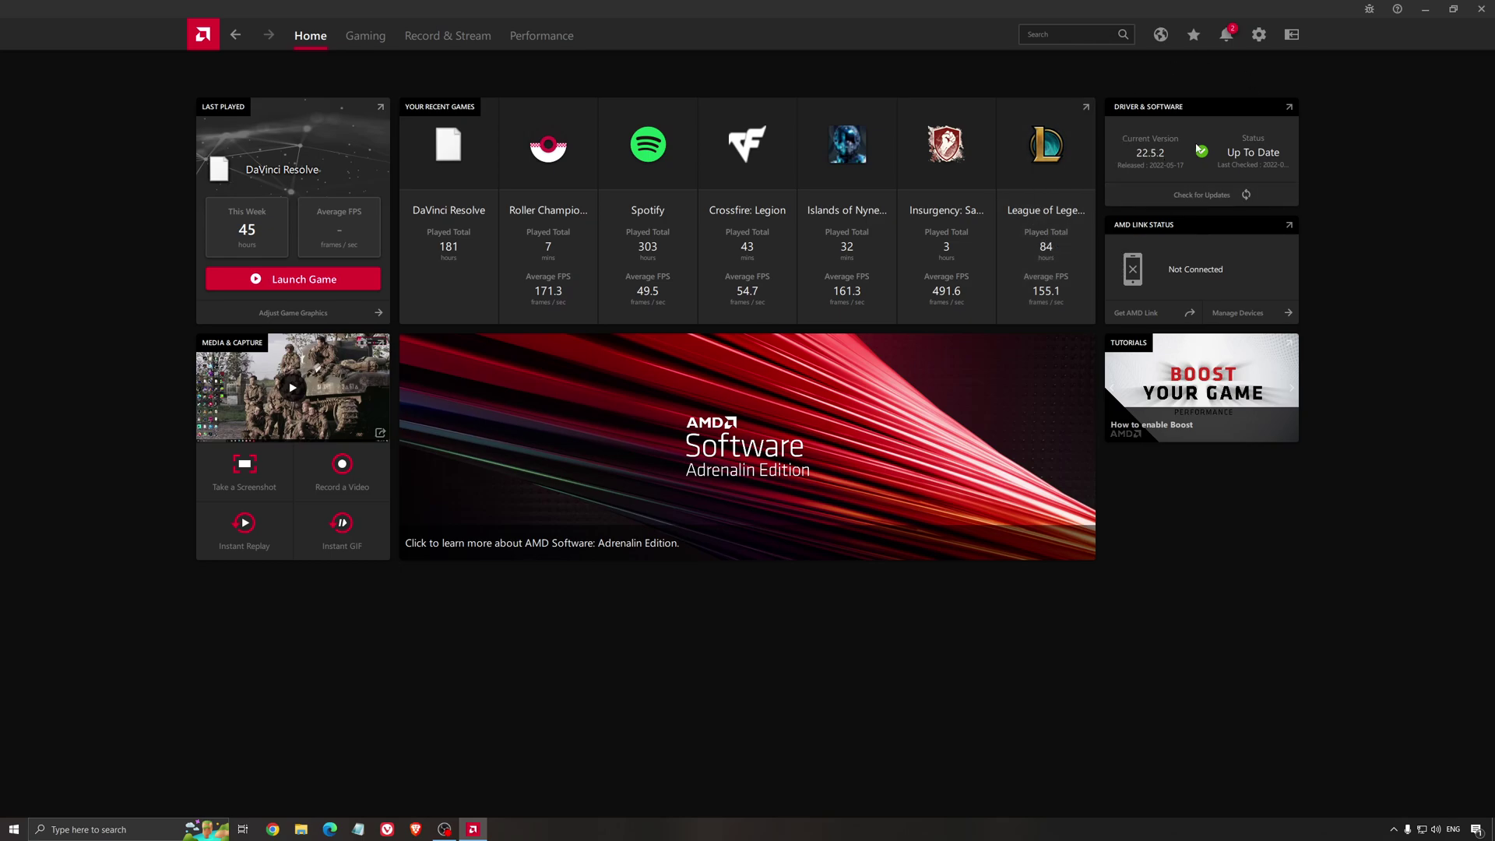
{"action": "left_click", "coordinate": [1202, 194]}
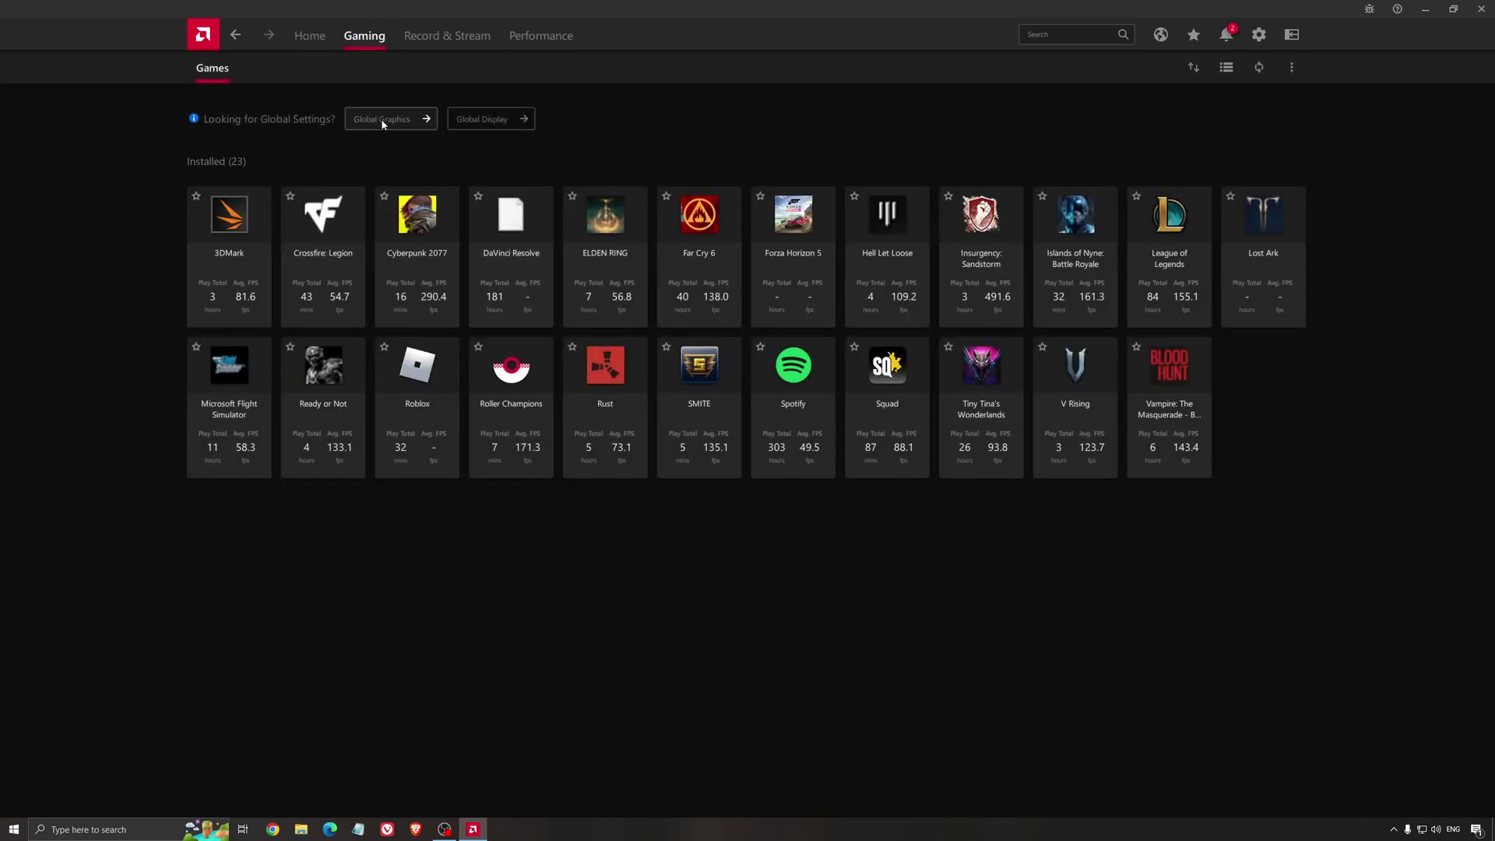
{"action": "left_click", "coordinate": [381, 118]}
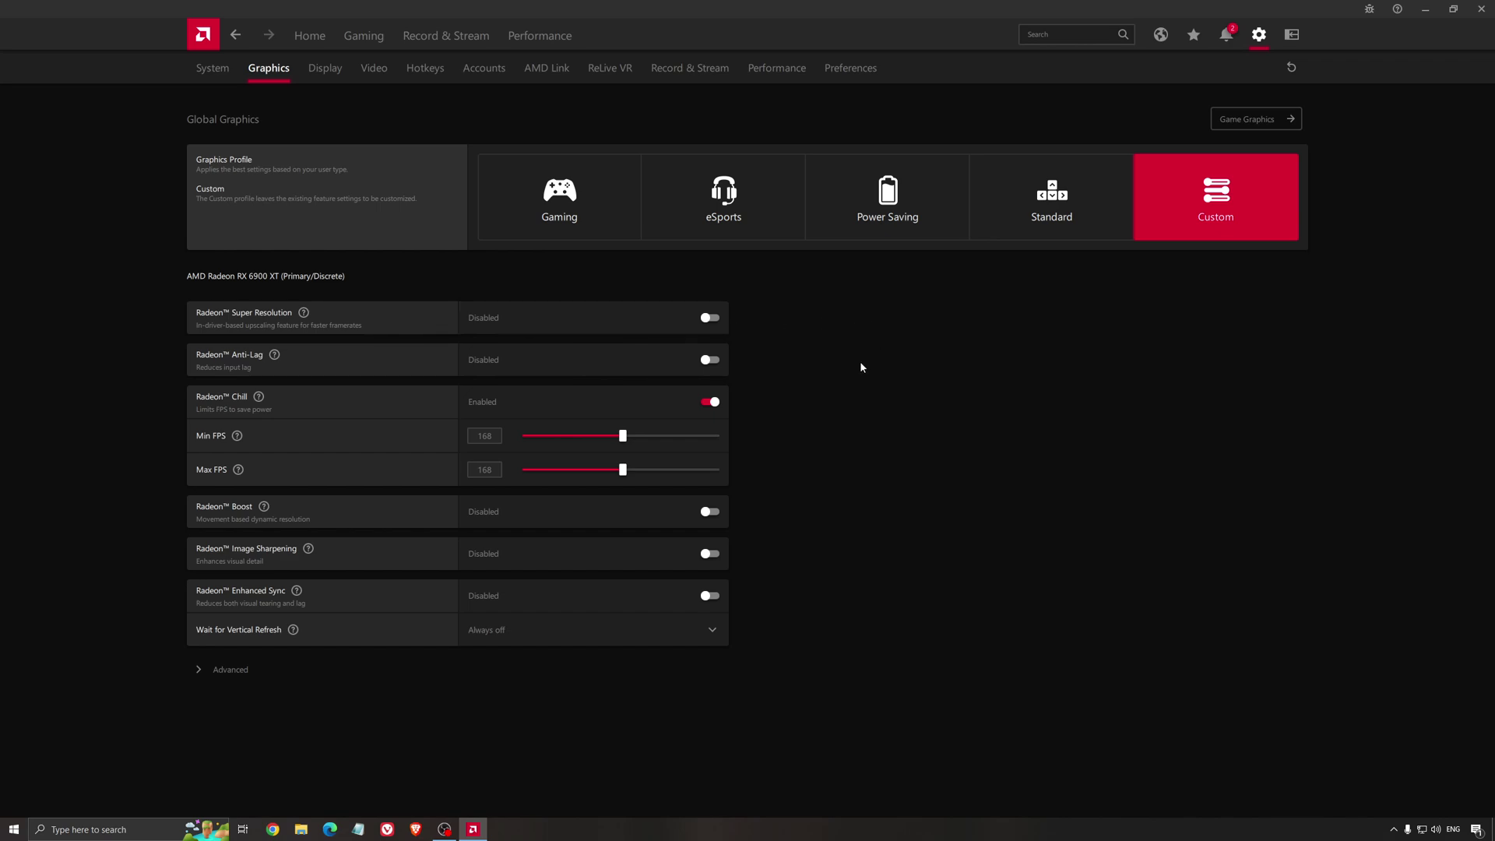
{"action": "left_click", "coordinate": [1479, 11]}
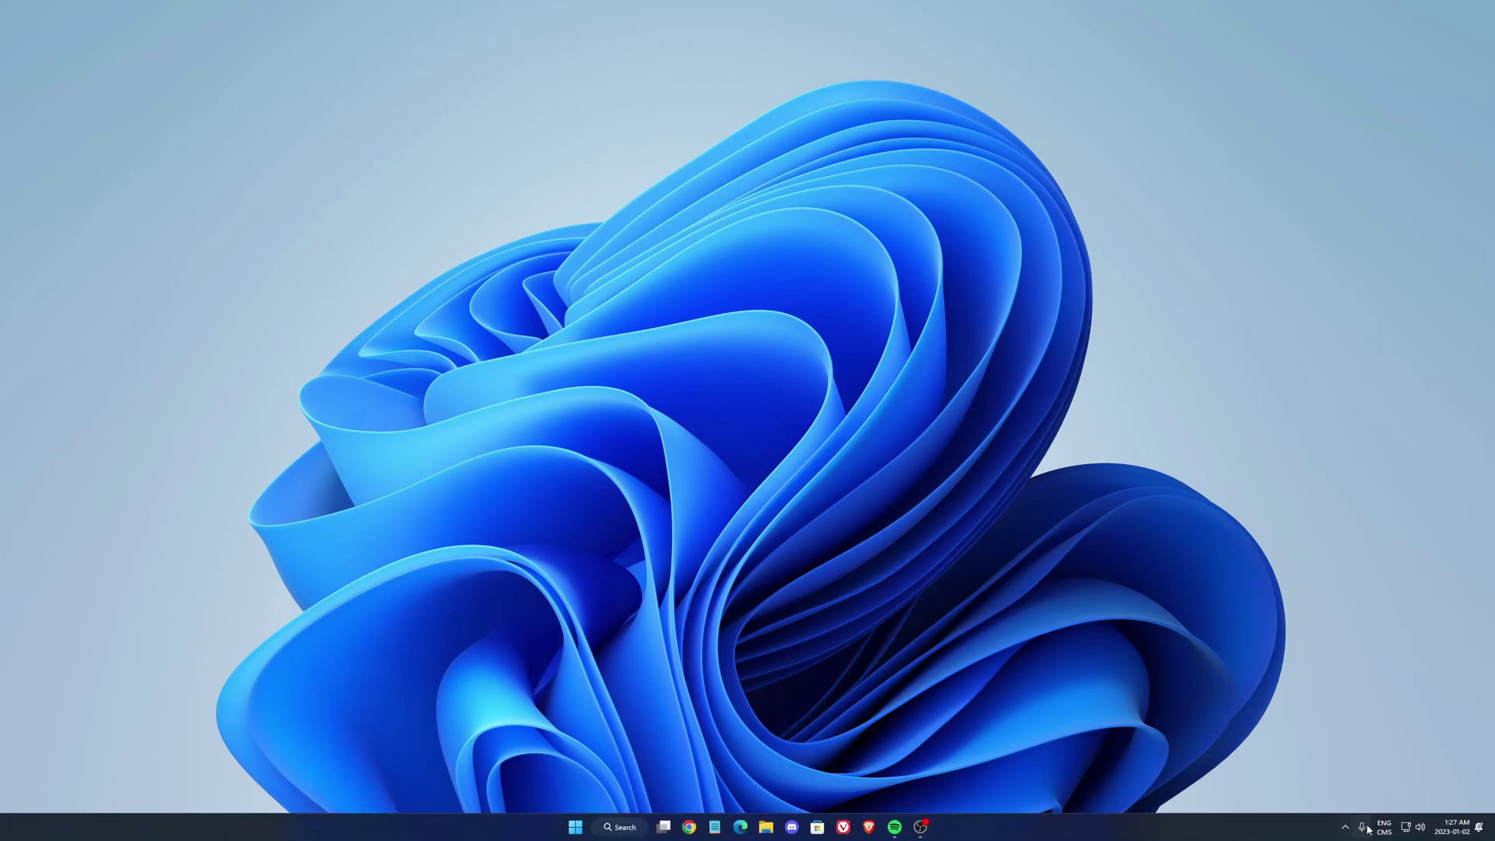
Launch NVIDIA Control Panel from the tray and show the global 3D settings list.
{"action": "left_click", "coordinate": [1345, 826]}
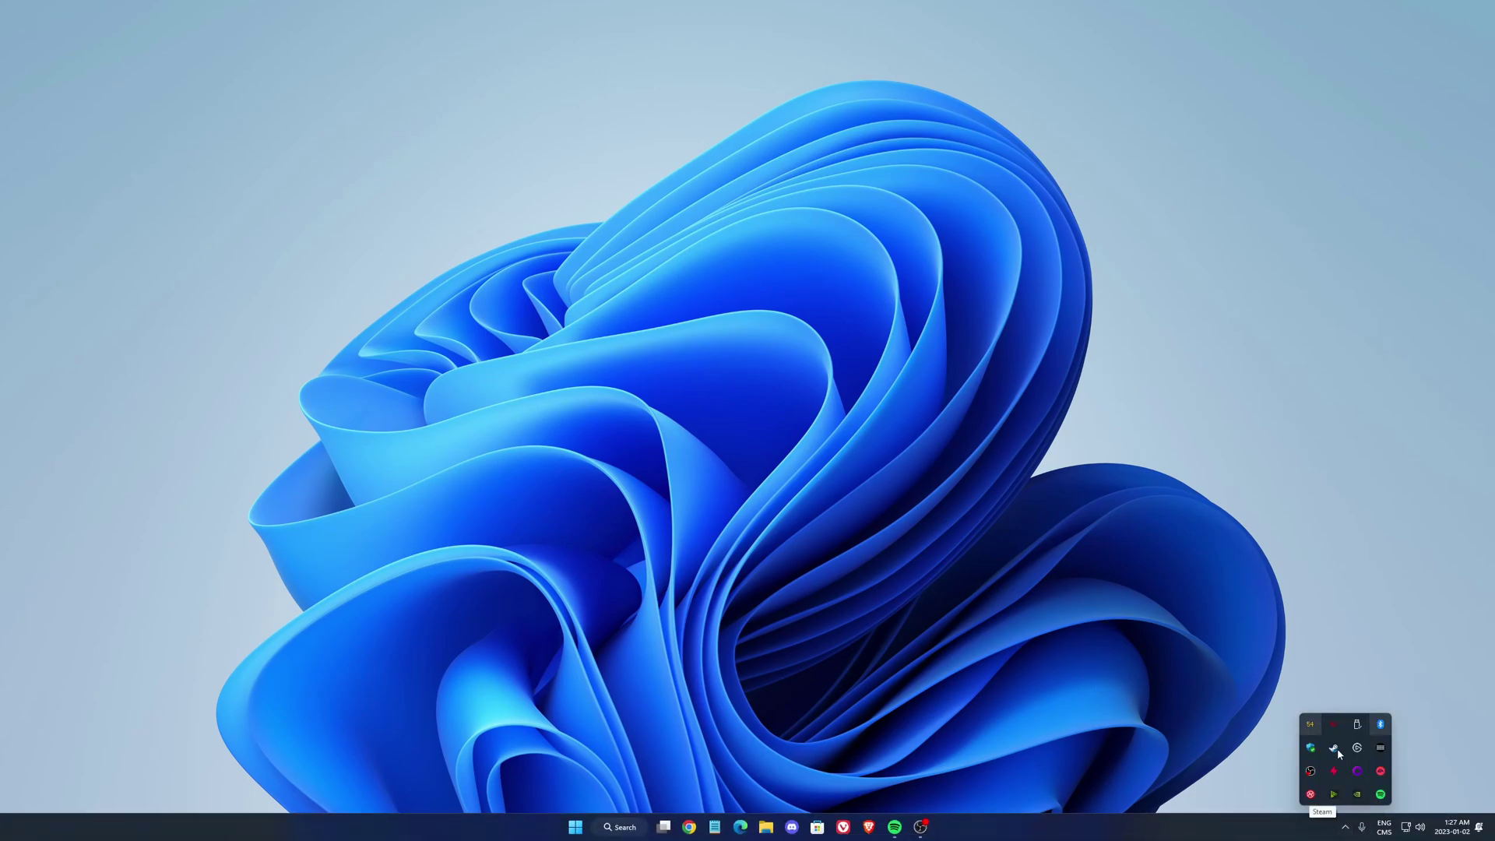
{"action": "right_click", "coordinate": [1360, 797]}
{"action": "left_click", "coordinate": [1383, 760]}
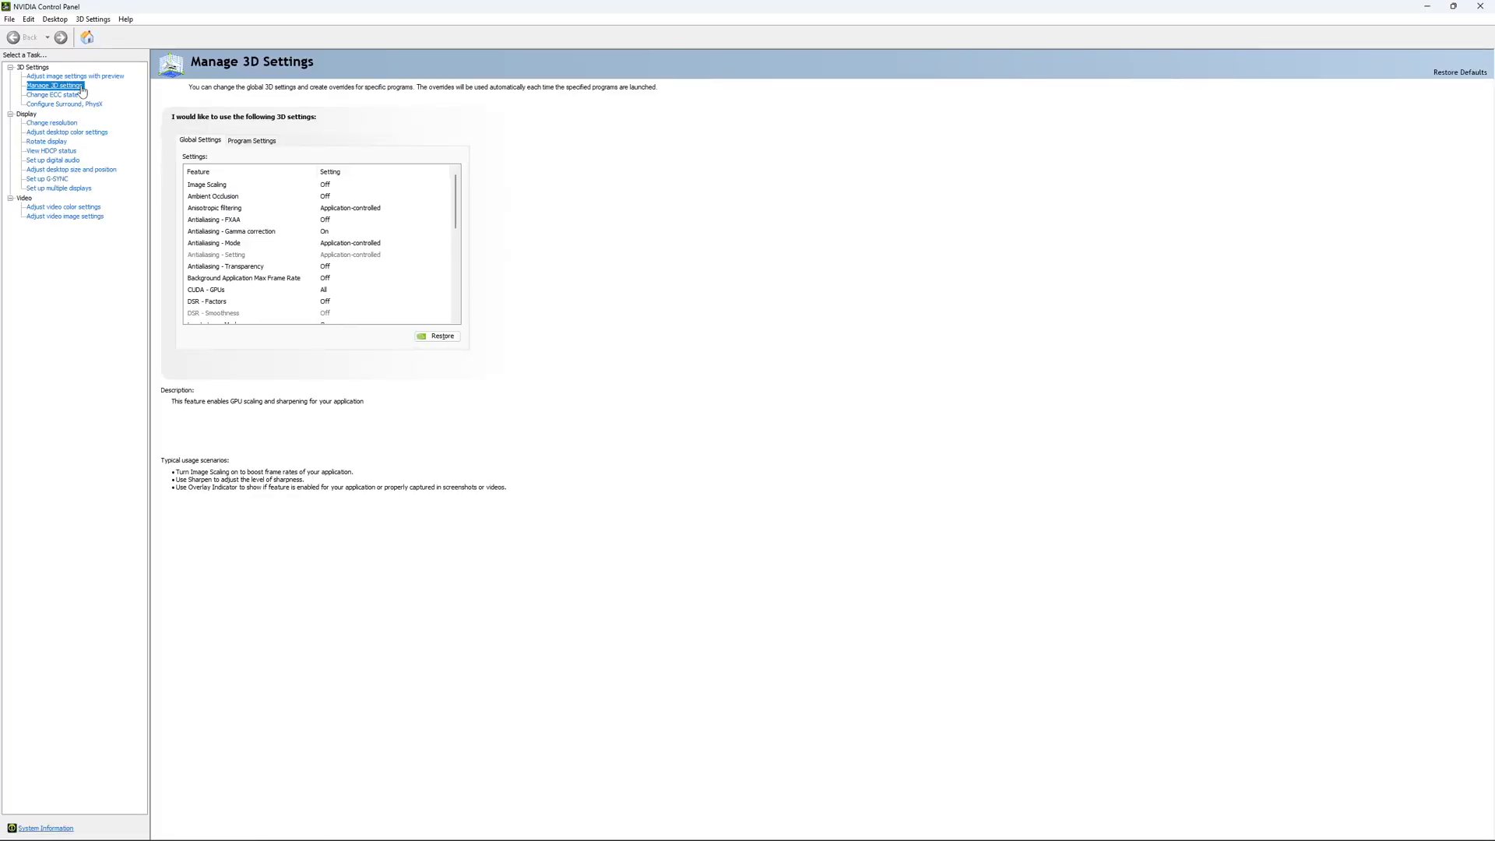
{"action": "left_click", "coordinate": [397, 192]}
{"action": "left_click_drag", "start_coordinate": [456, 184], "coordinate": [456, 212]}
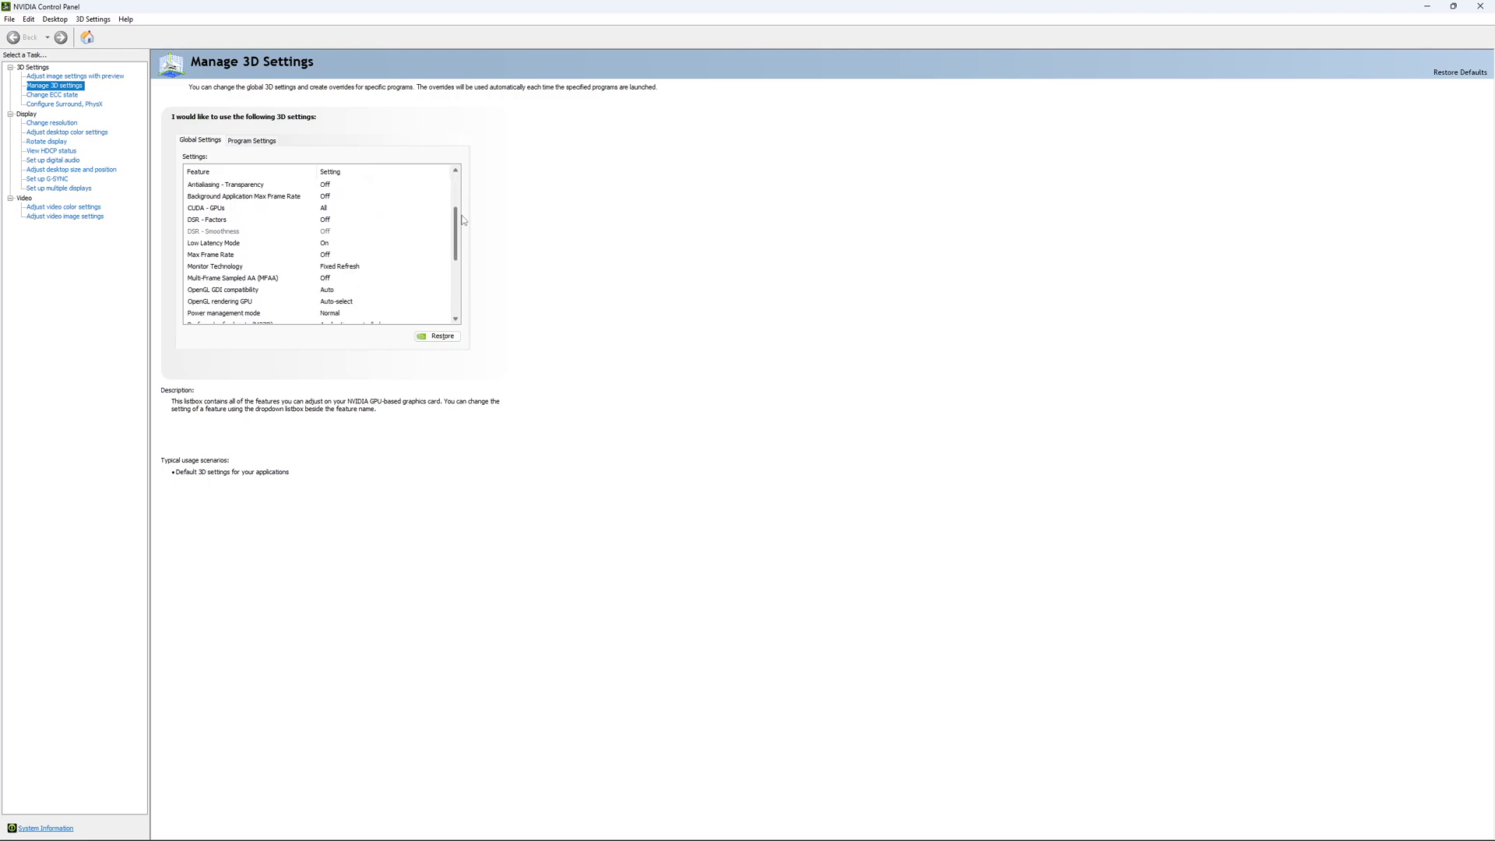
{"action": "scroll", "coordinate": [351, 234], "scroll_direction": "down", "scroll_amount": 2}
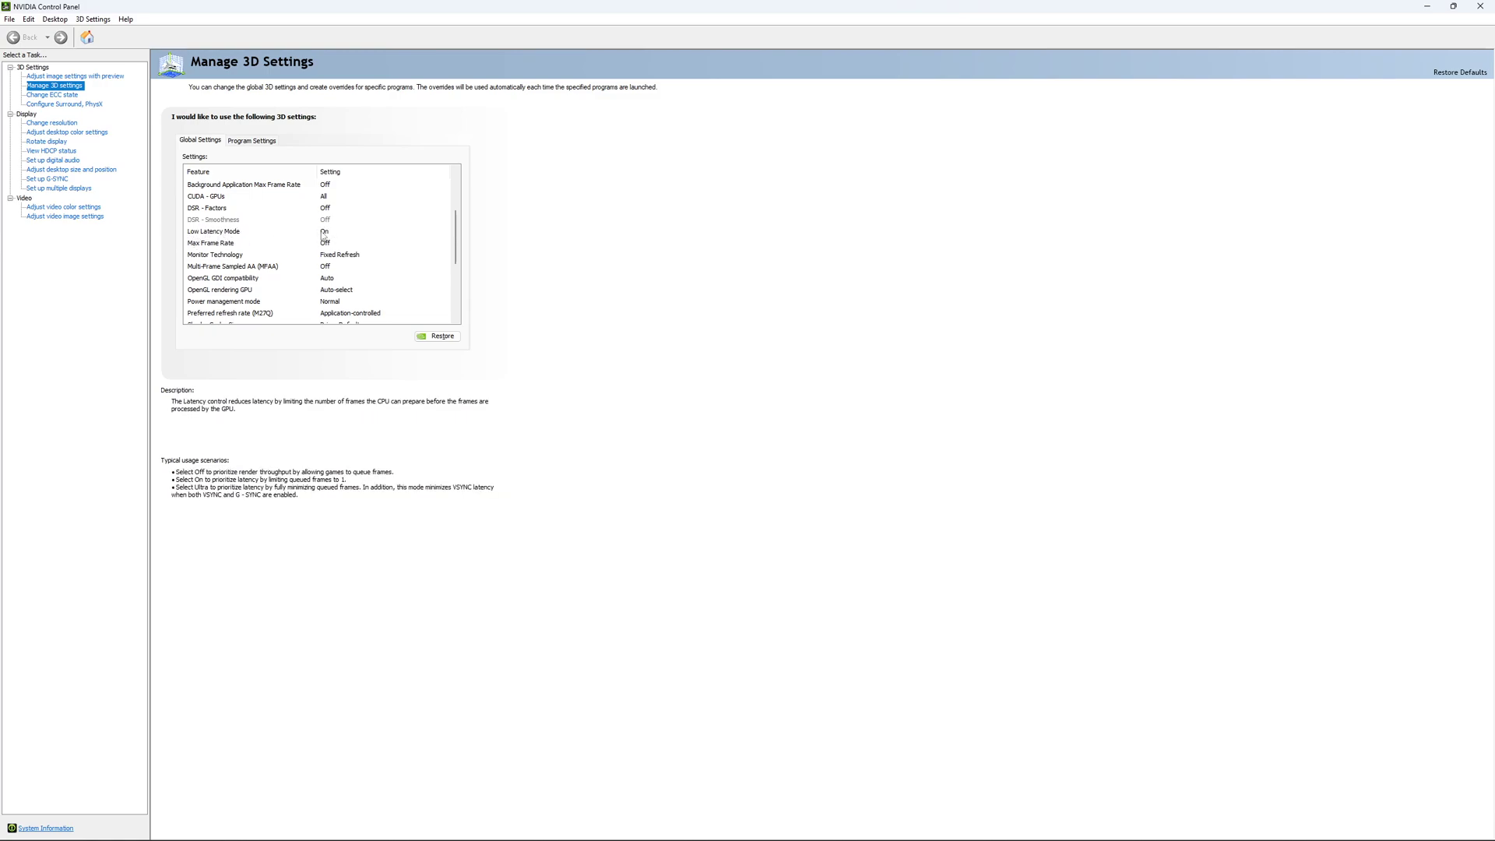
{"action": "scroll", "coordinate": [460, 233], "scroll_direction": "down", "scroll_amount": 2}
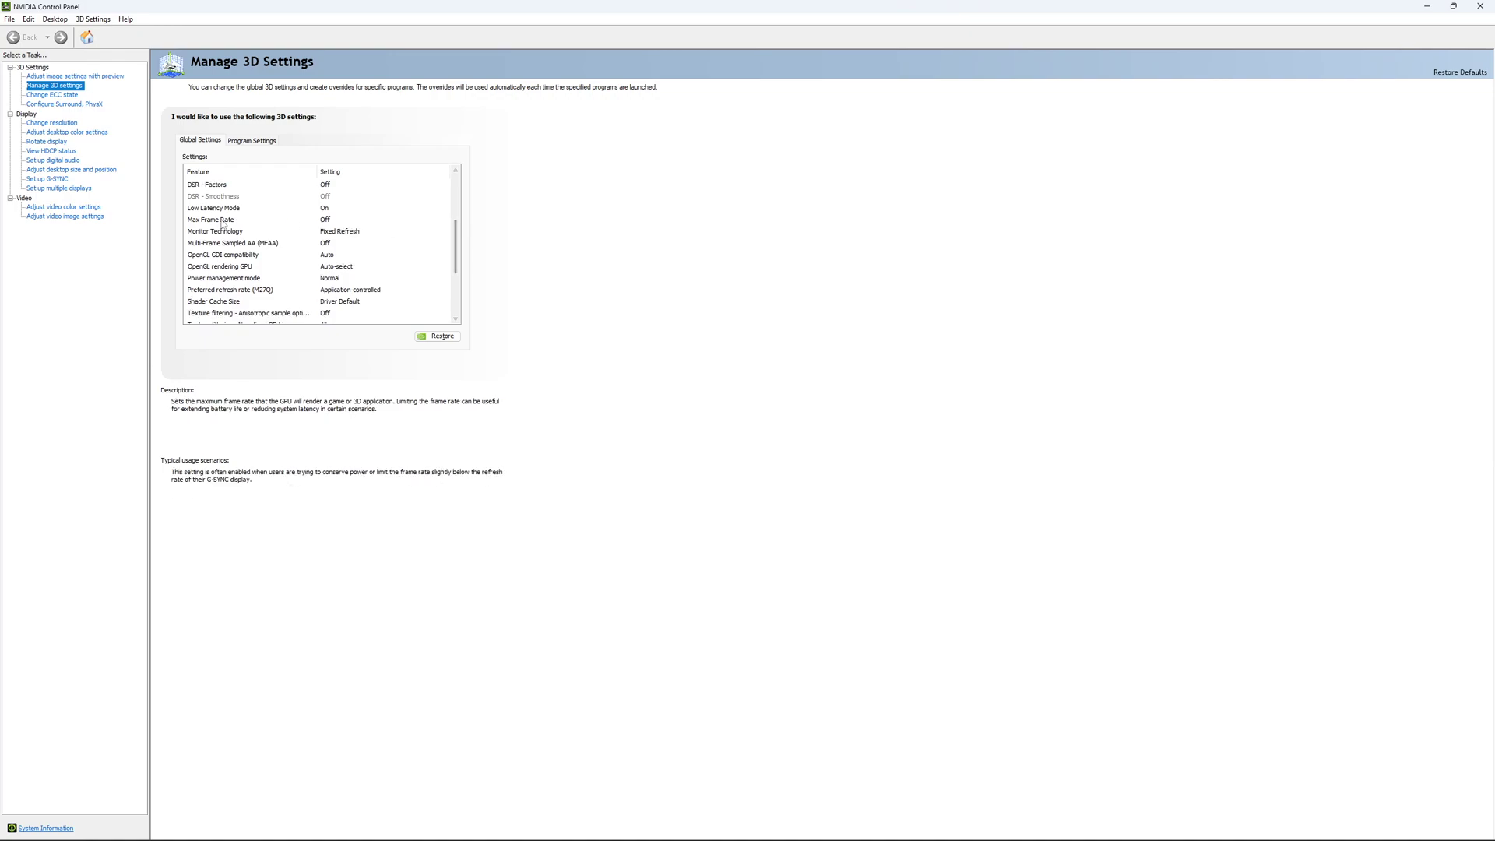
Try a 167 FPS Max Frame Rate cap, then leave Max Frame Rate Off.
{"action": "left_click", "coordinate": [252, 219]}
{"action": "left_click", "coordinate": [318, 221]}
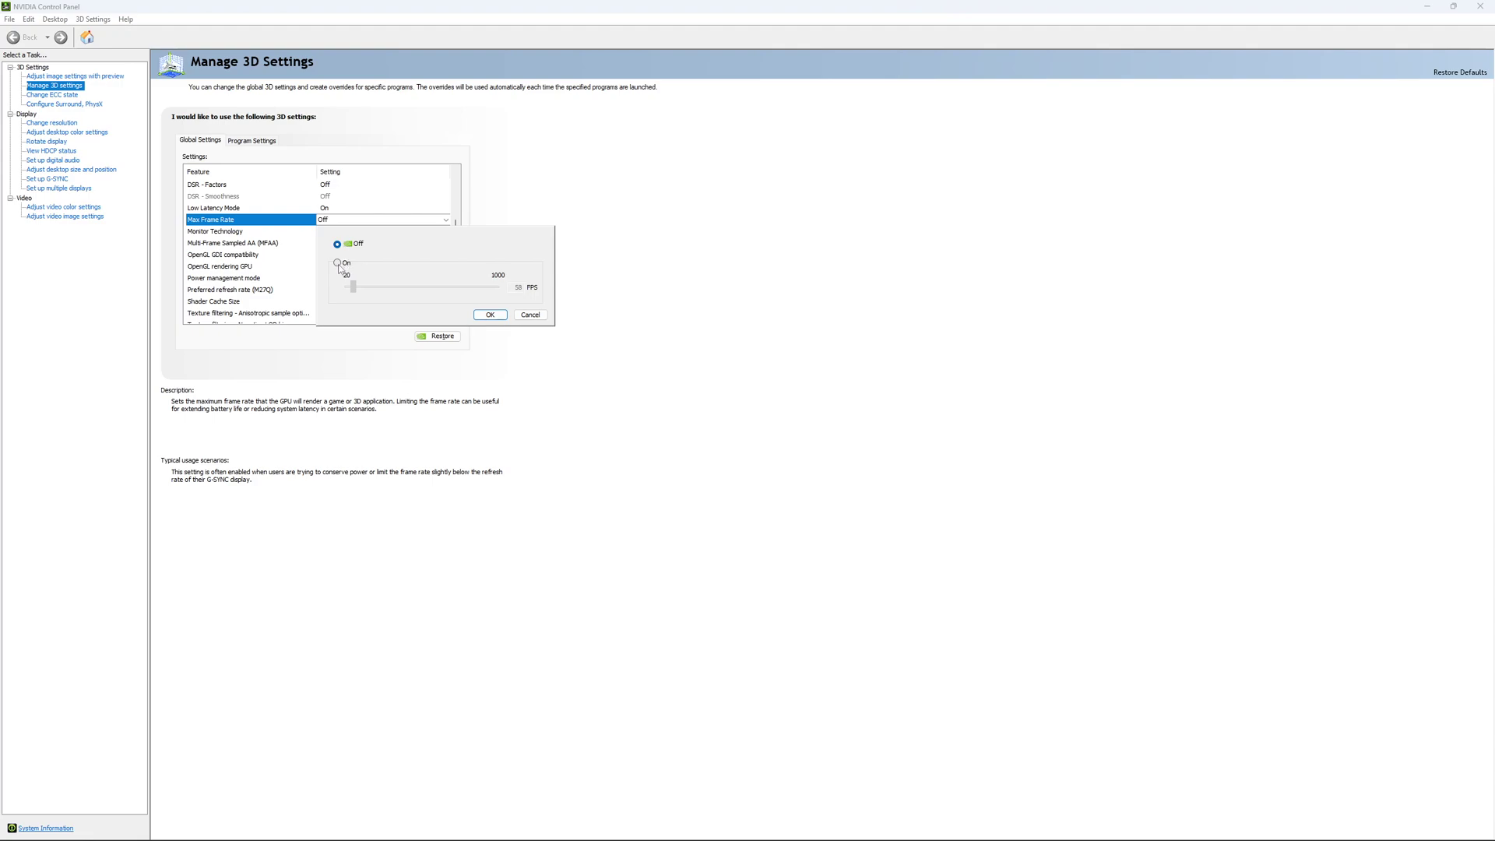
{"action": "left_click", "coordinate": [338, 263]}
{"action": "left_click_drag", "start_coordinate": [366, 294], "coordinate": [369, 296]}
{"action": "left_click", "coordinate": [370, 287]}
{"action": "left_click", "coordinate": [517, 288]}
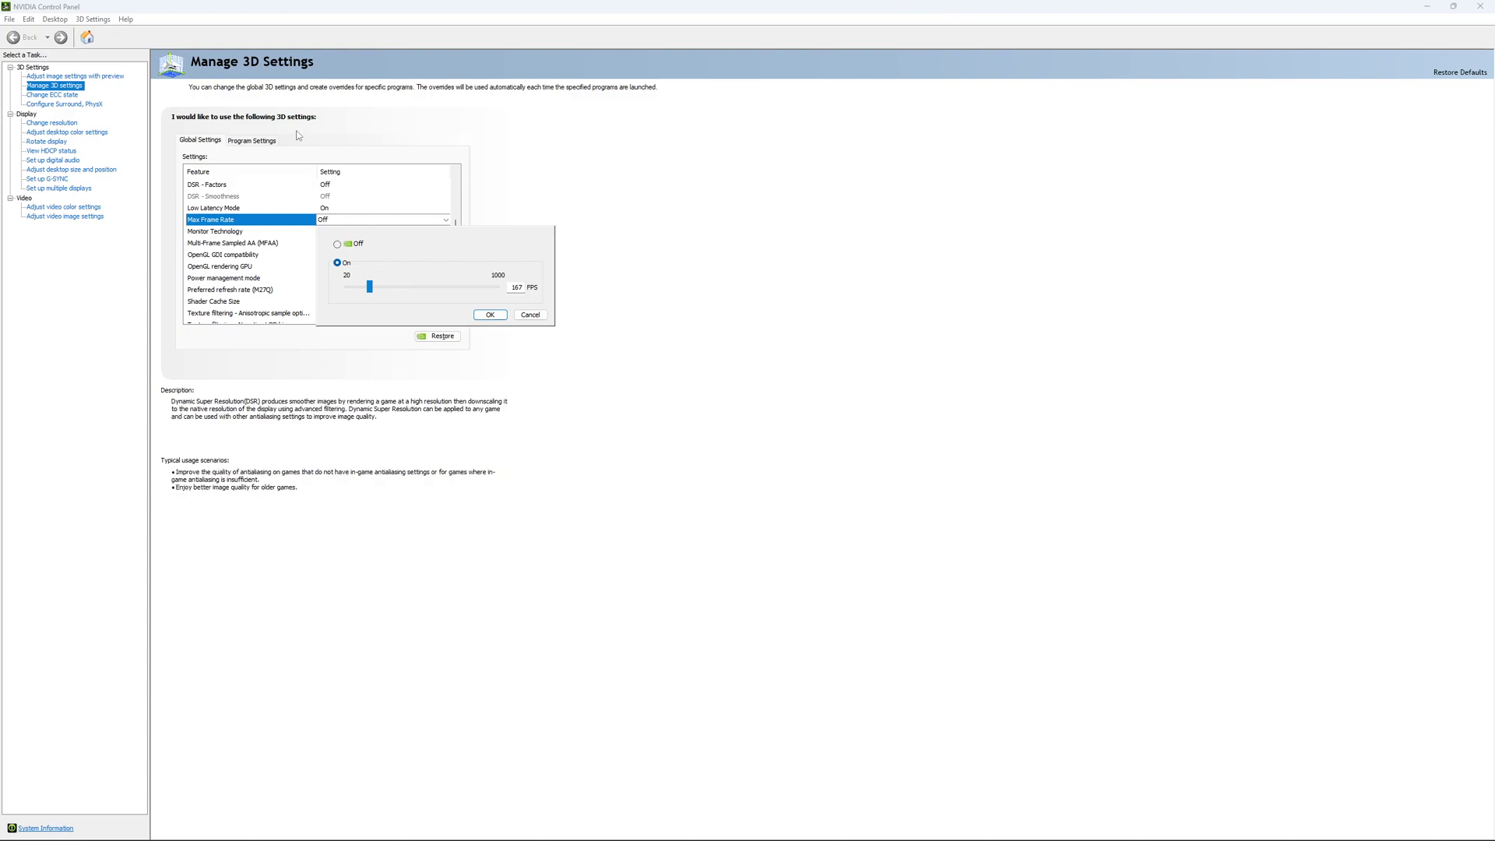
{"action": "left_click", "coordinate": [338, 245]}
{"action": "left_click", "coordinate": [489, 314]}
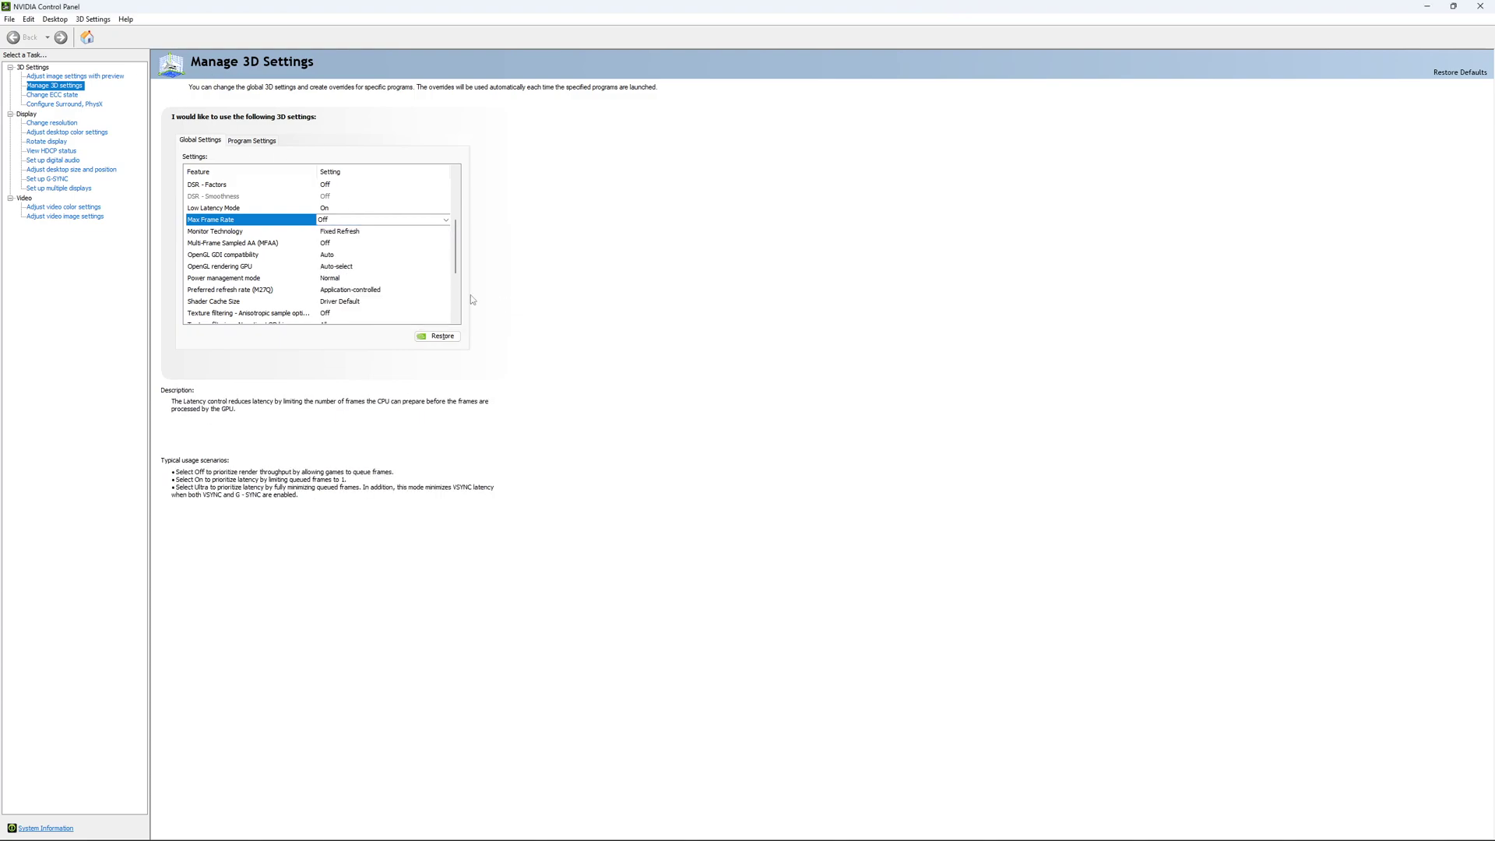
{"action": "scroll", "coordinate": [473, 222], "scroll_direction": "down", "scroll_amount": 5}
{"action": "scroll", "coordinate": [474, 222], "scroll_direction": "down", "scroll_amount": 5}
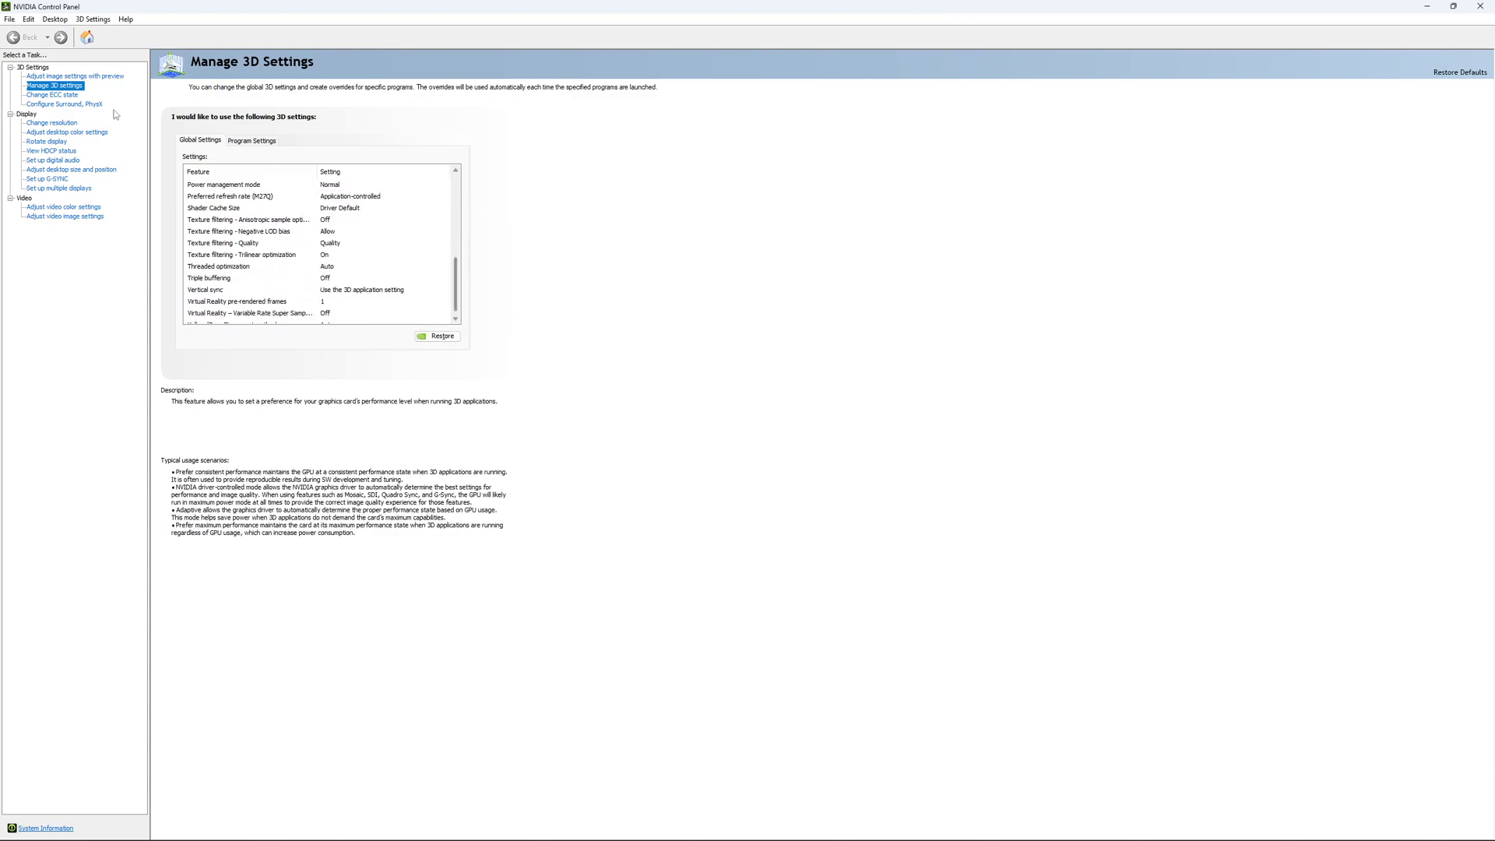
Inspect the GPU's ECC state, then view the display resolution list.
{"action": "left_click", "coordinate": [52, 95]}
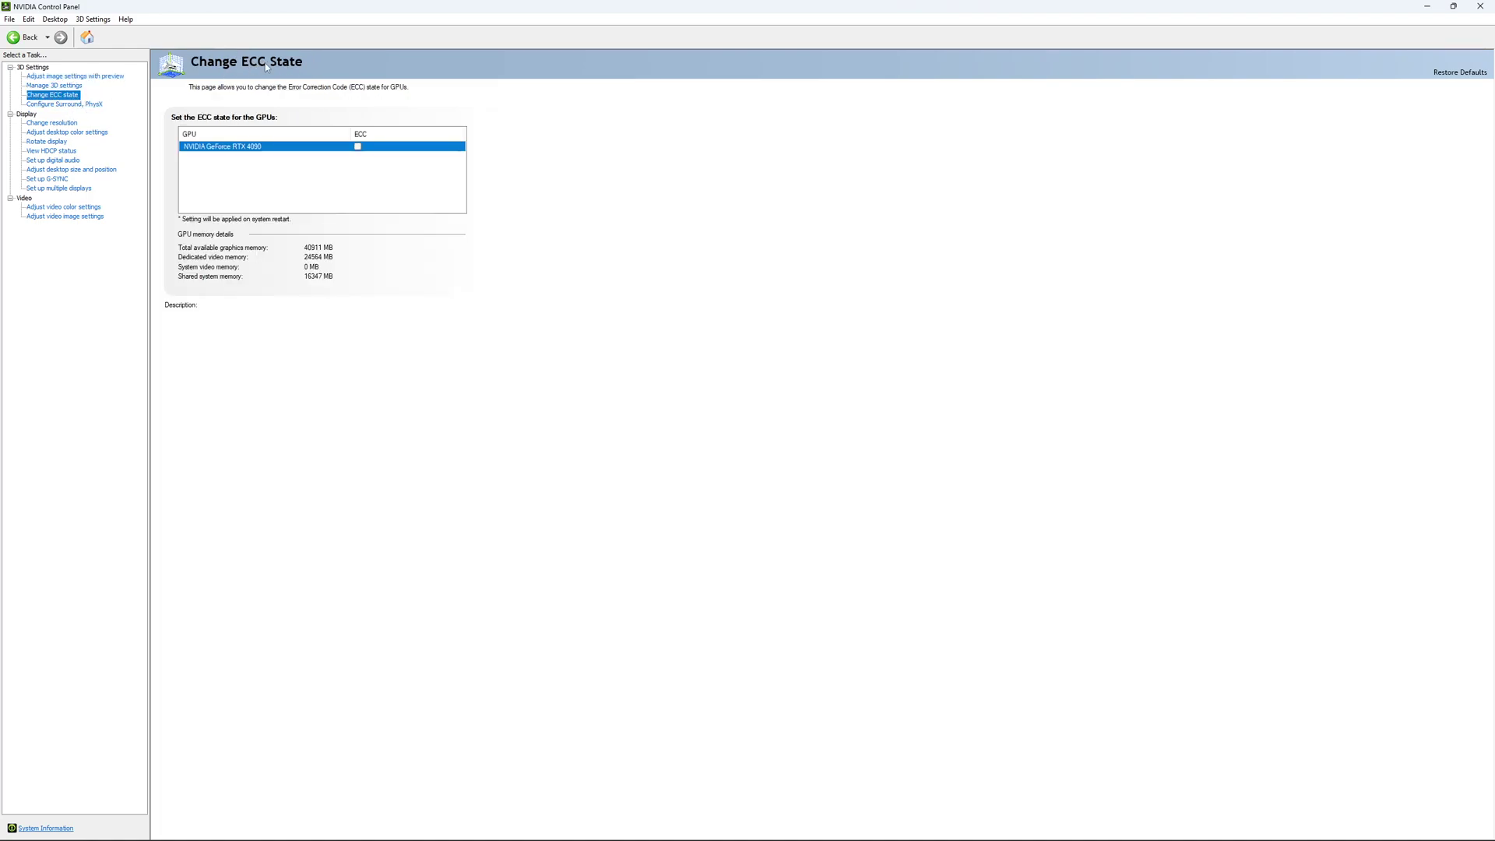
{"action": "left_click", "coordinate": [357, 149]}
{"action": "left_click", "coordinate": [51, 123]}
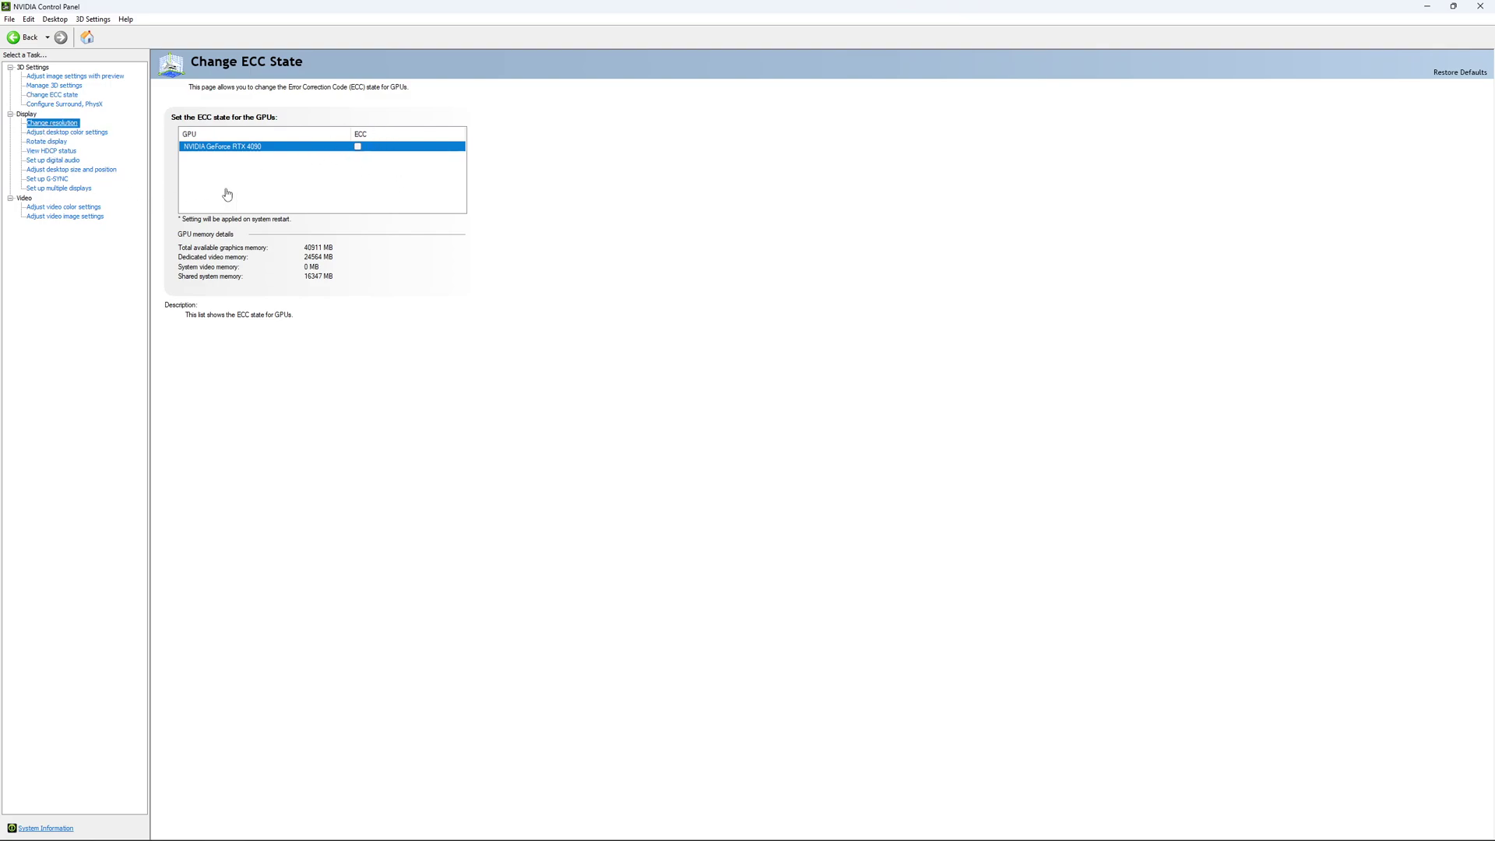
{"action": "left_click", "coordinate": [245, 331]}
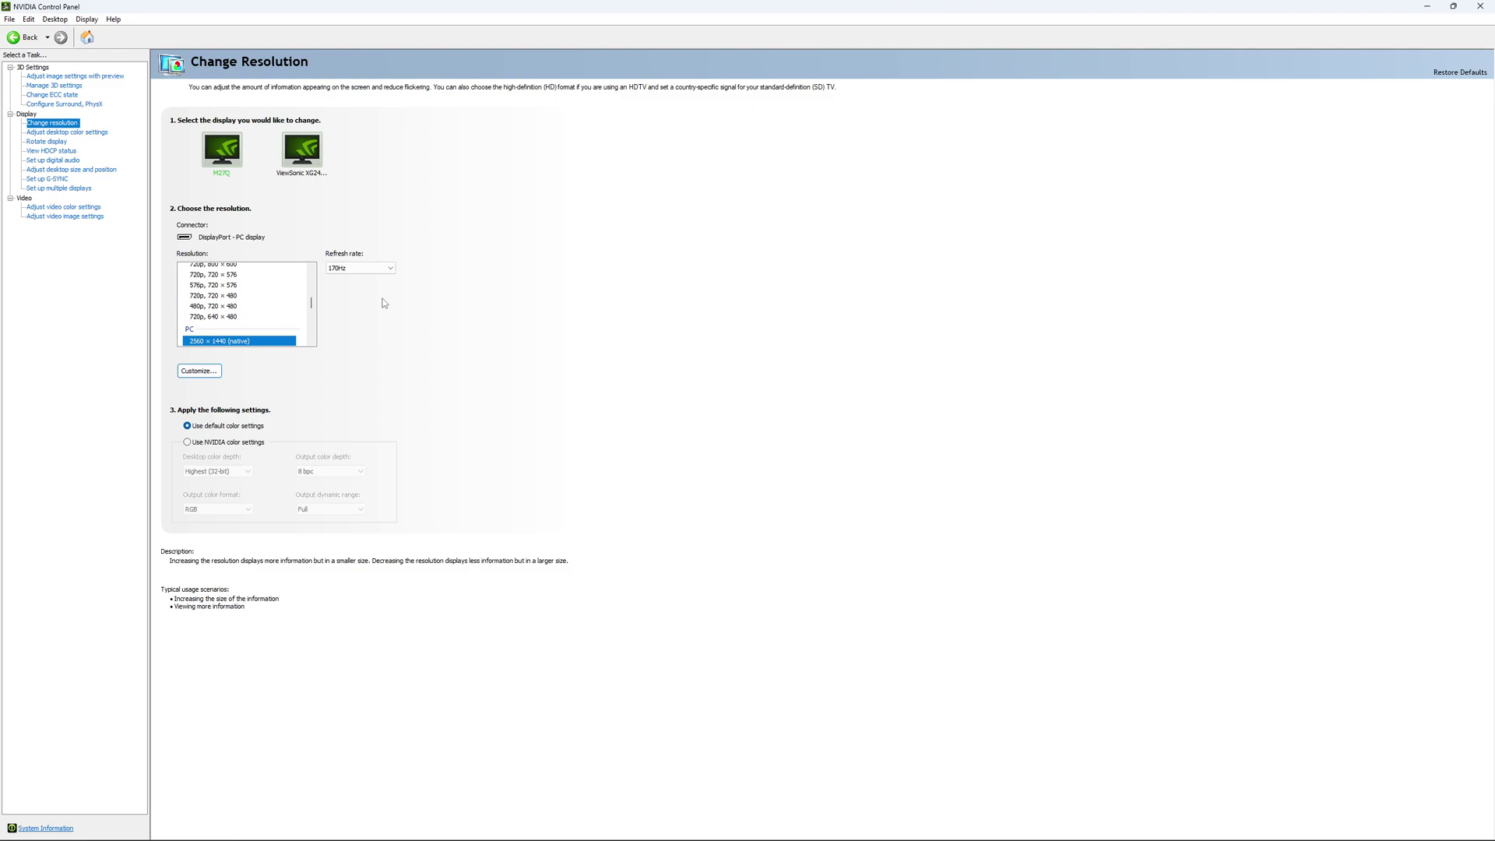
Keep the refresh rate at 170Hz and review the G-SYNC setup page.
{"action": "left_click", "coordinate": [368, 269]}
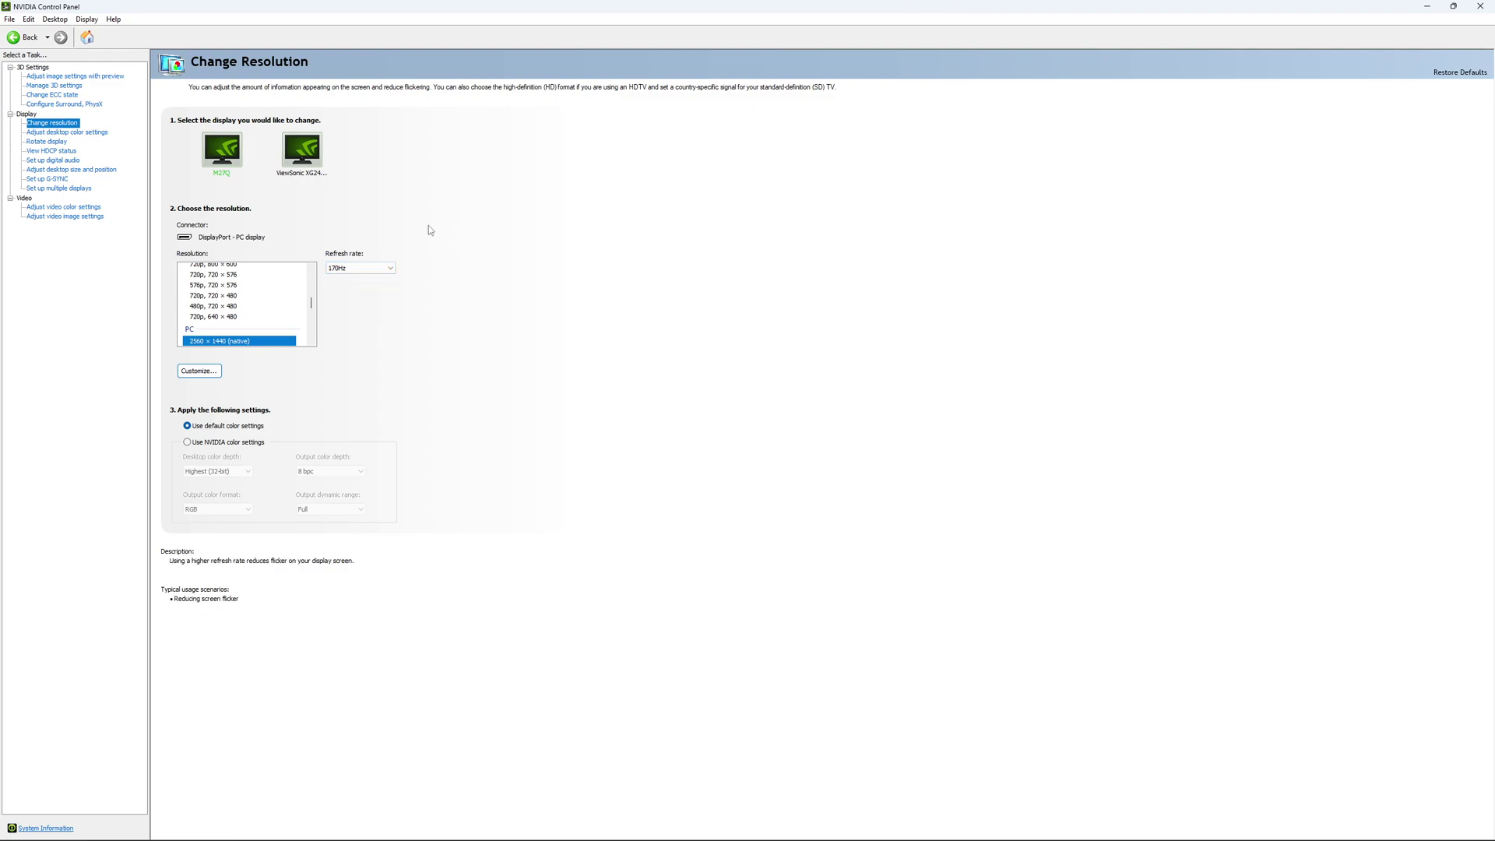
{"action": "left_click", "coordinate": [372, 271]}
{"action": "left_click", "coordinate": [362, 293]}
{"action": "left_click", "coordinate": [364, 269]}
{"action": "left_click", "coordinate": [362, 281]}
{"action": "left_click", "coordinate": [49, 179]}
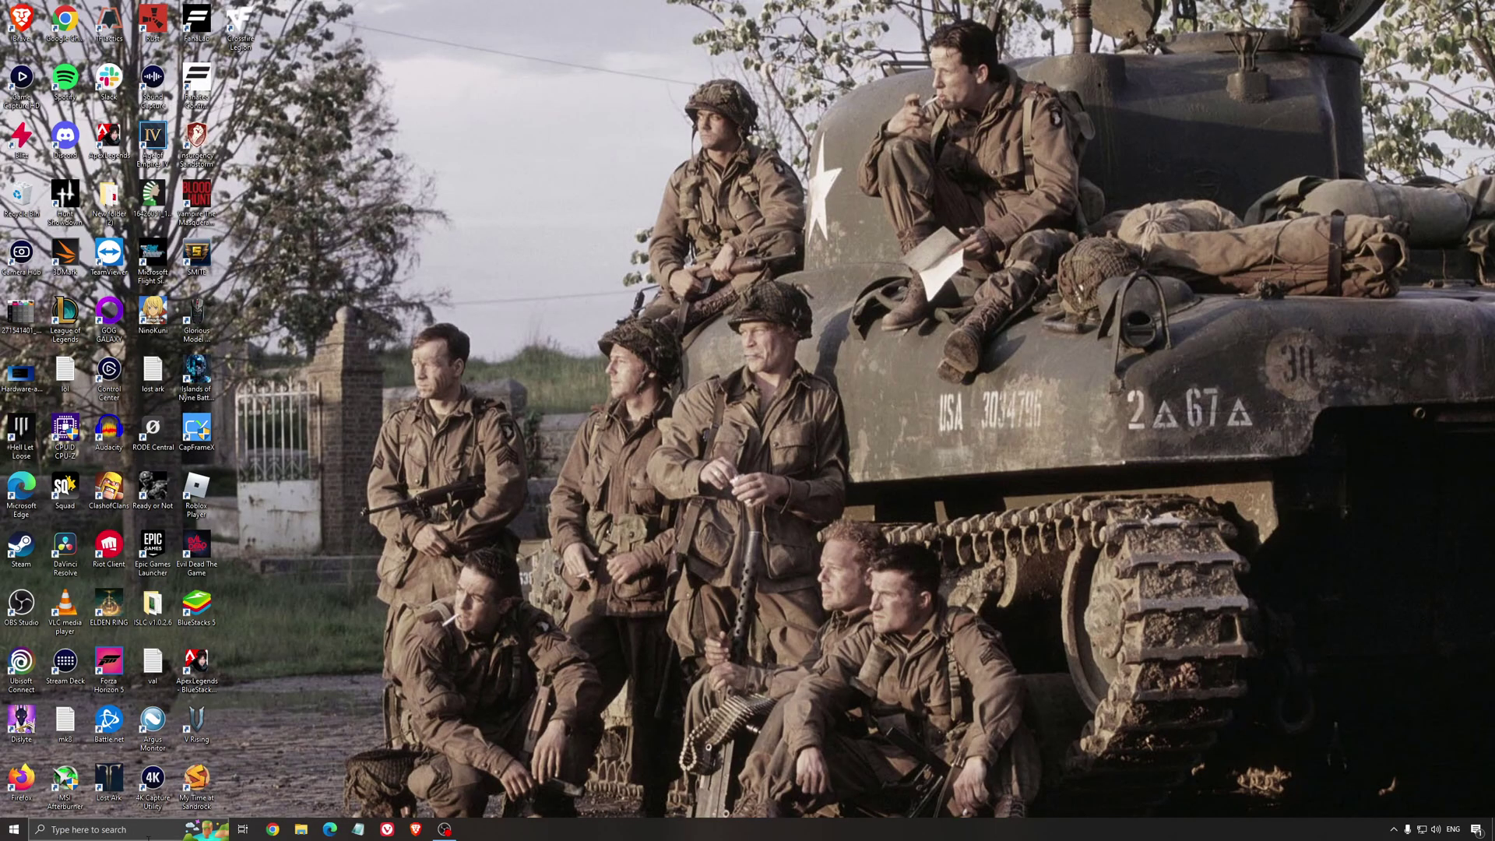
{"action": "key", "text": "super"}
{"action": "type", "text": "edit"}
{"action": "key", "text": "Return"}
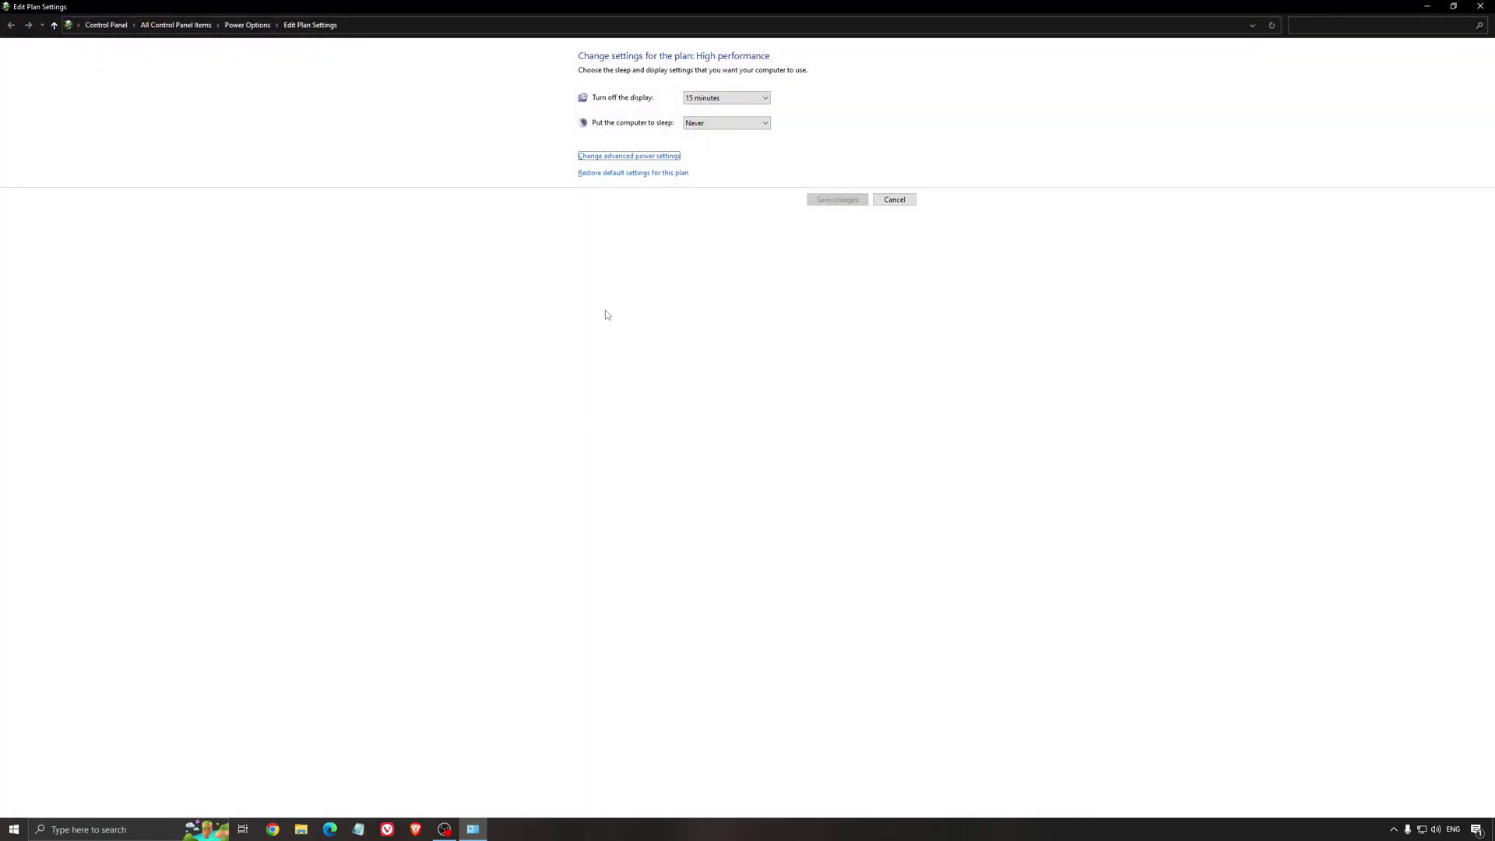
{"action": "left_click", "coordinate": [246, 25]}
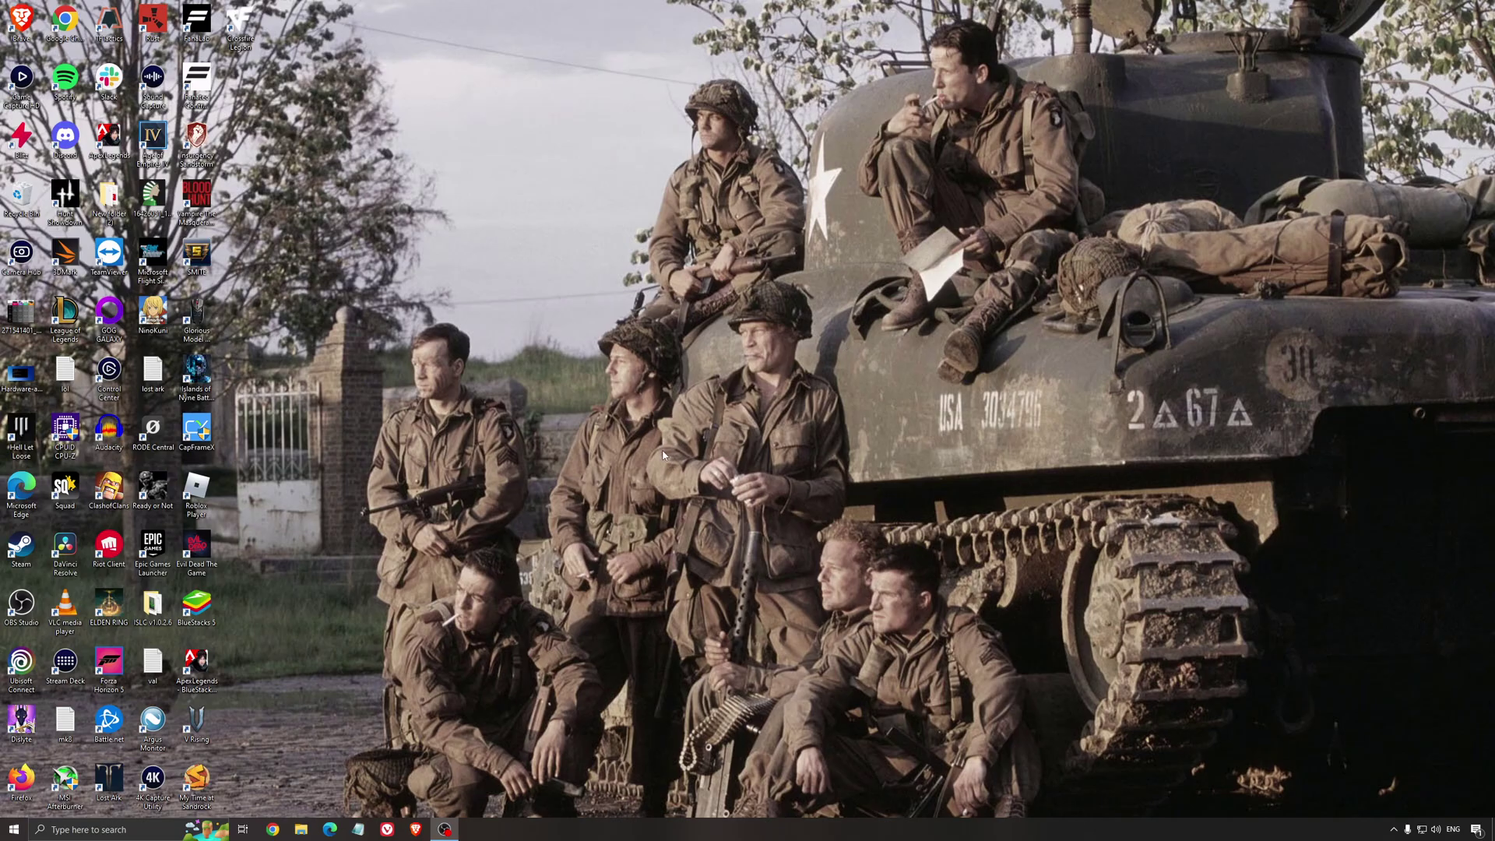
Launch ISLC, start monitoring at 1024 MB and 16000 MB thresholds, and minimize it.
{"action": "double_click", "coordinate": [151, 605]}
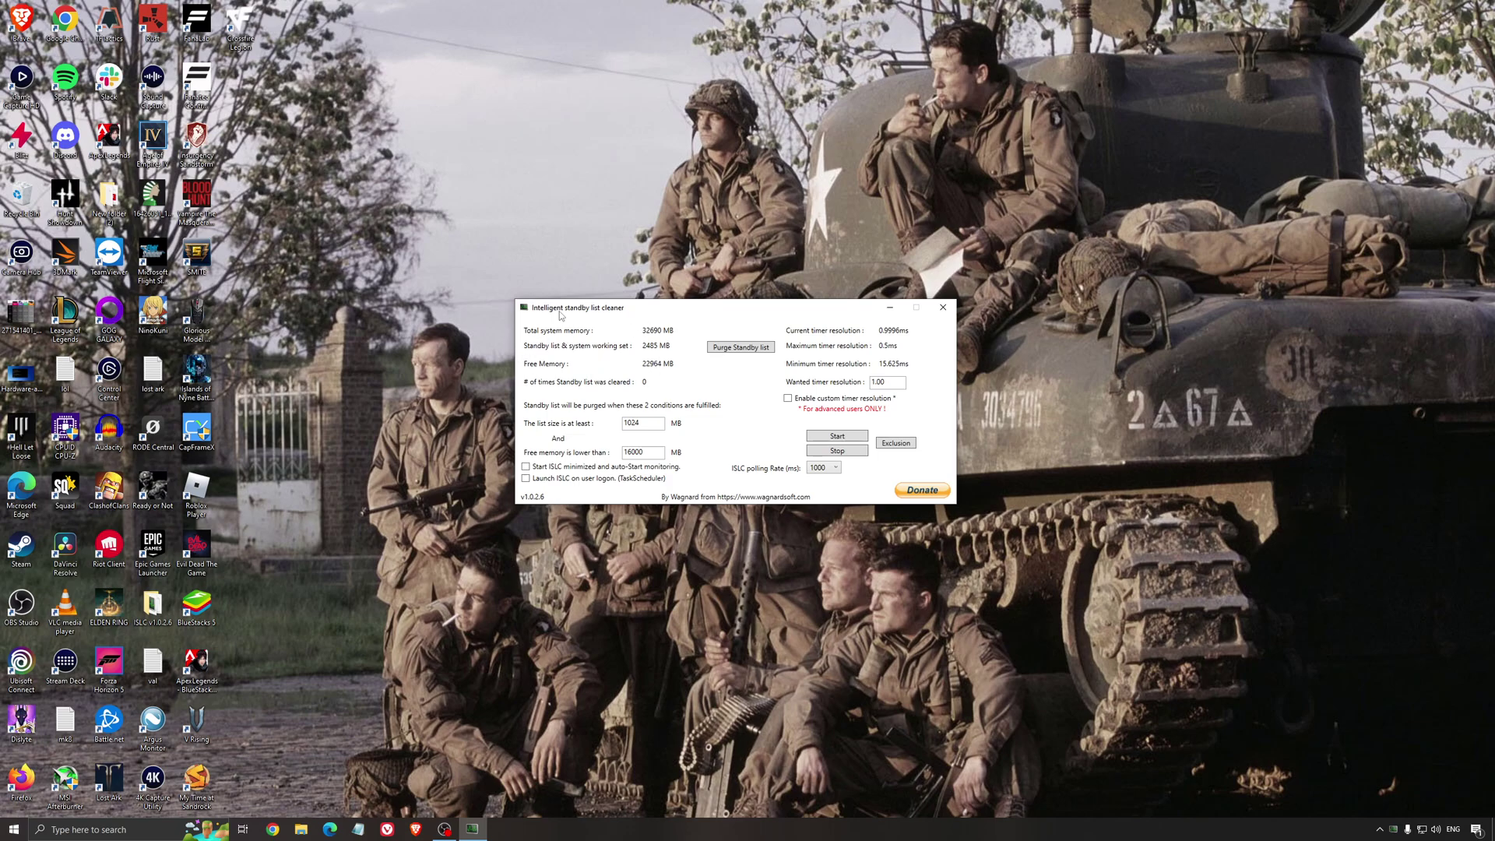
{"action": "left_click_drag", "start_coordinate": [626, 308], "coordinate": [620, 316]}
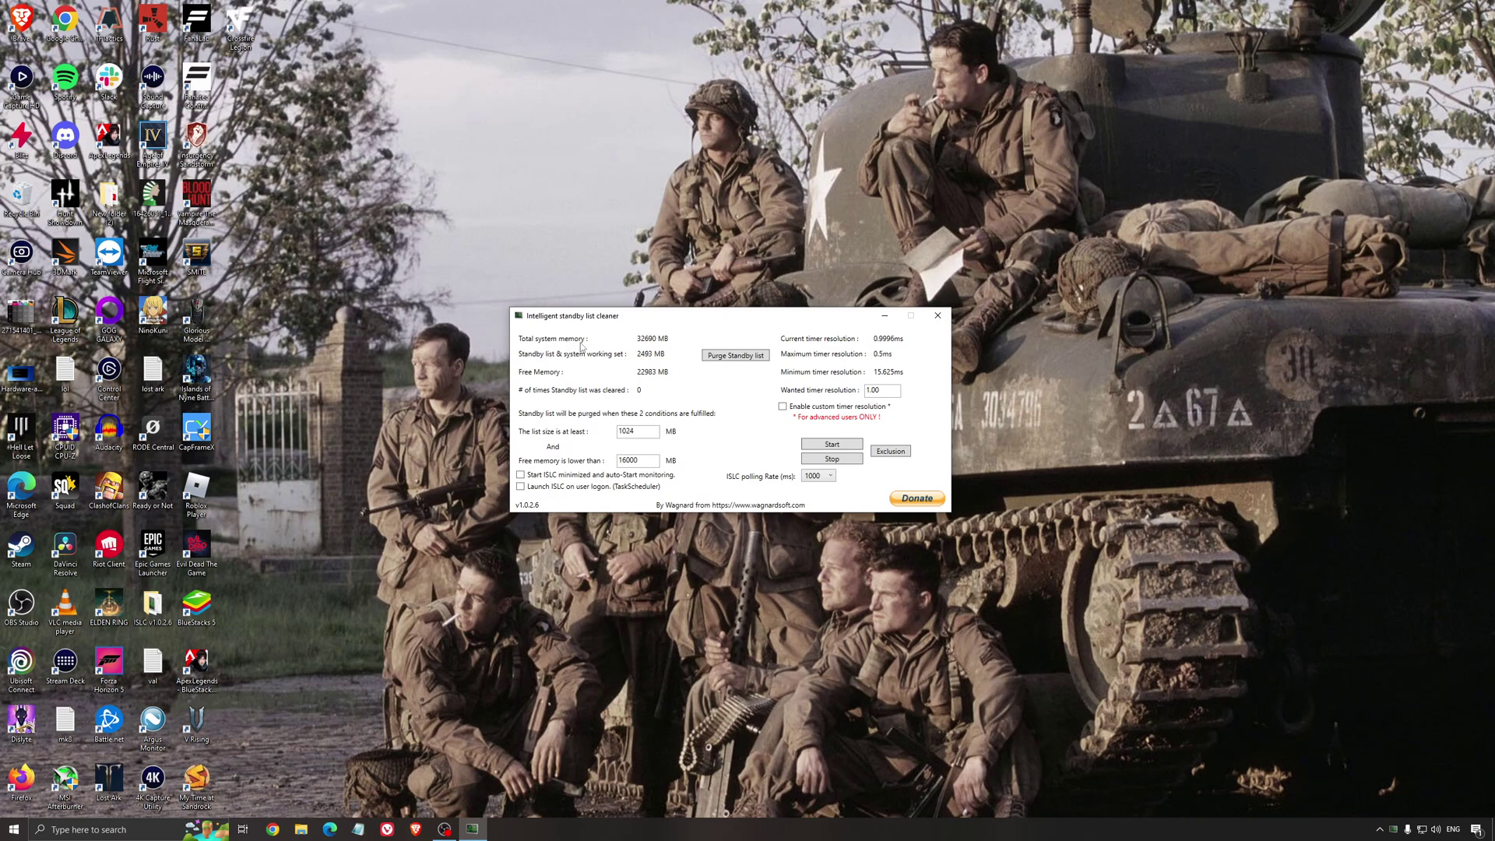
{"action": "double_click", "coordinate": [628, 458]}
{"action": "left_click", "coordinate": [831, 444]}
{"action": "left_click_drag", "start_coordinate": [793, 316], "coordinate": [843, 314]}
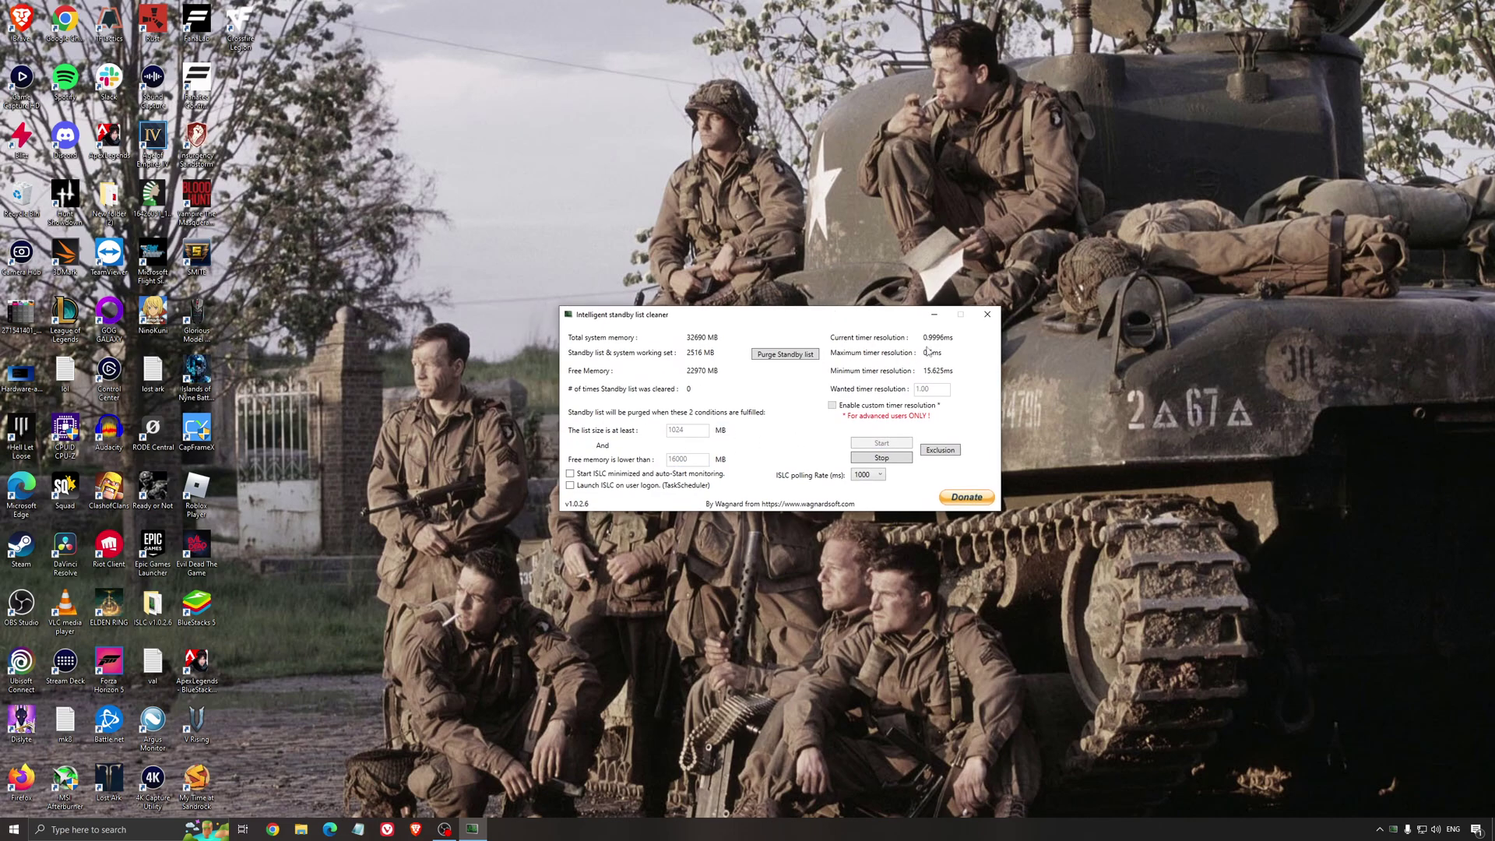
{"action": "left_click", "coordinate": [941, 317]}
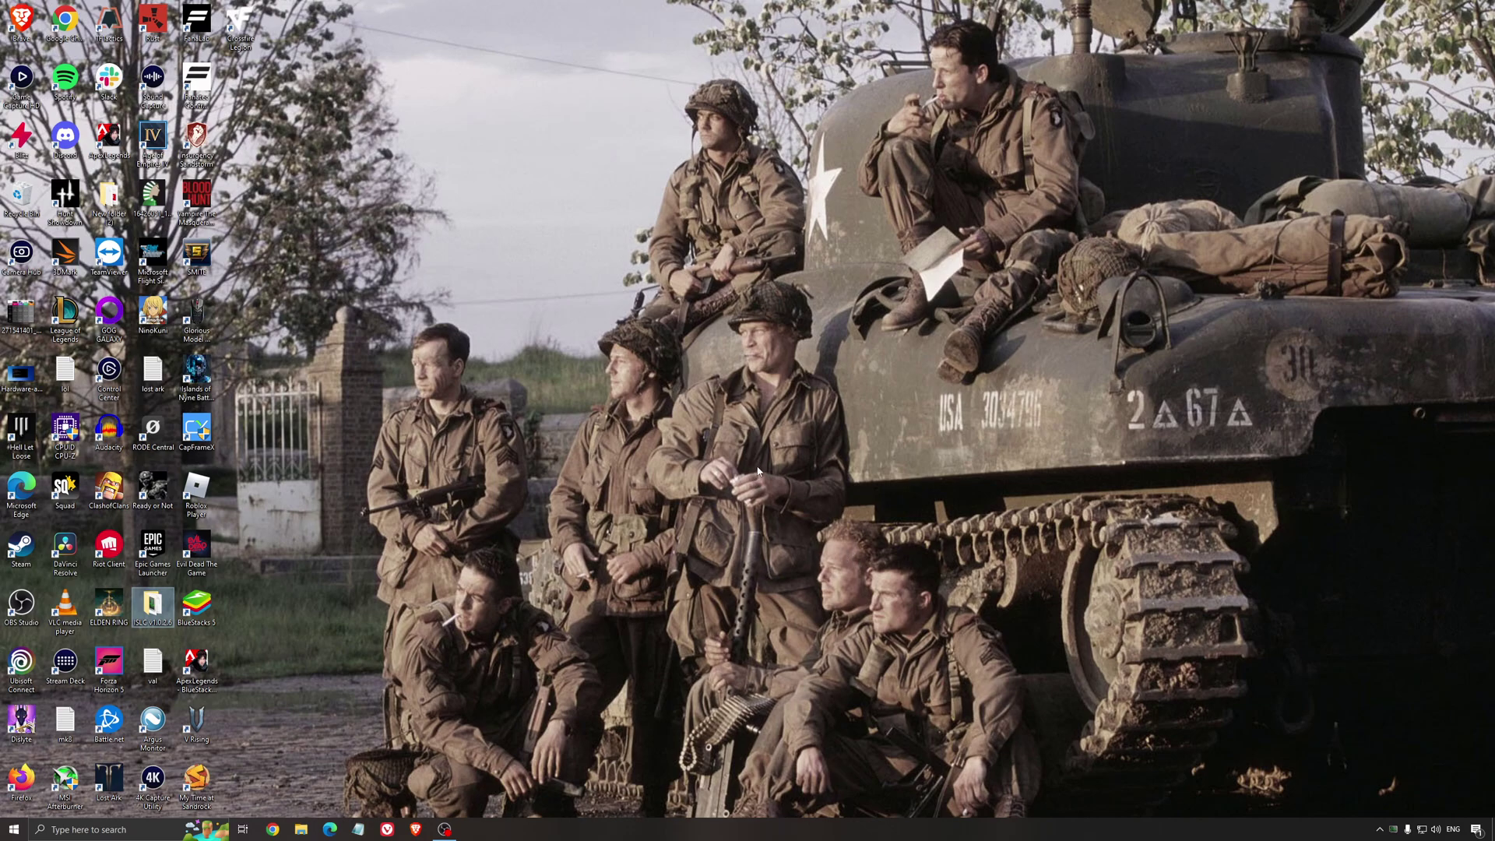
{"action": "left_click", "coordinate": [722, 417]}
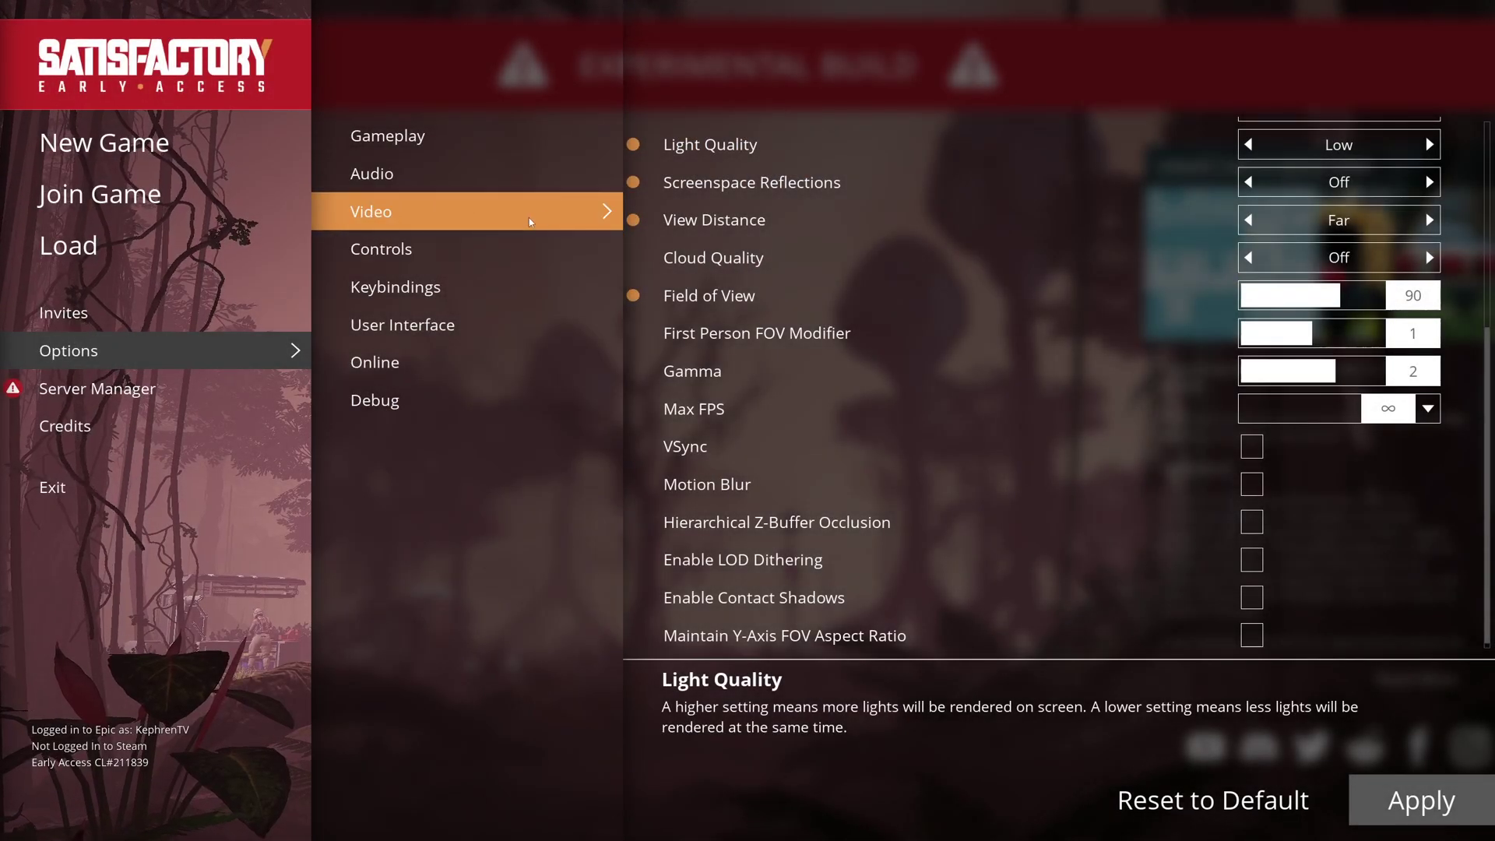
{"action": "scroll", "coordinate": [852, 233], "scroll_direction": "up", "scroll_amount": 5}
{"action": "scroll", "coordinate": [853, 210], "scroll_direction": "up", "scroll_amount": 3}
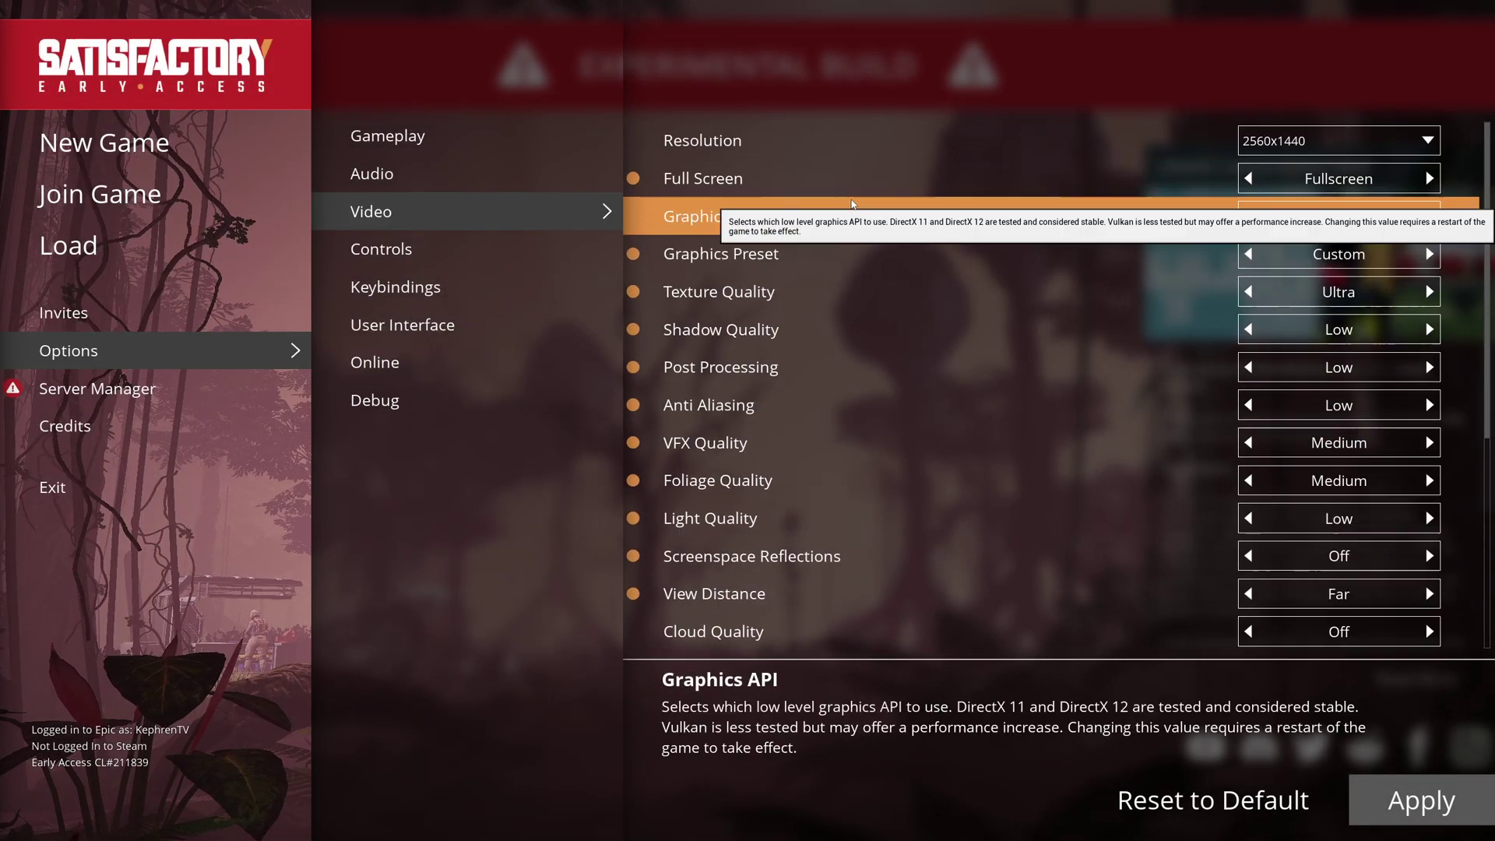
Keep resolution at 2560x1440 and return display mode from Windowed Fullscreen to Fullscreen.
{"action": "left_click", "coordinate": [1361, 141]}
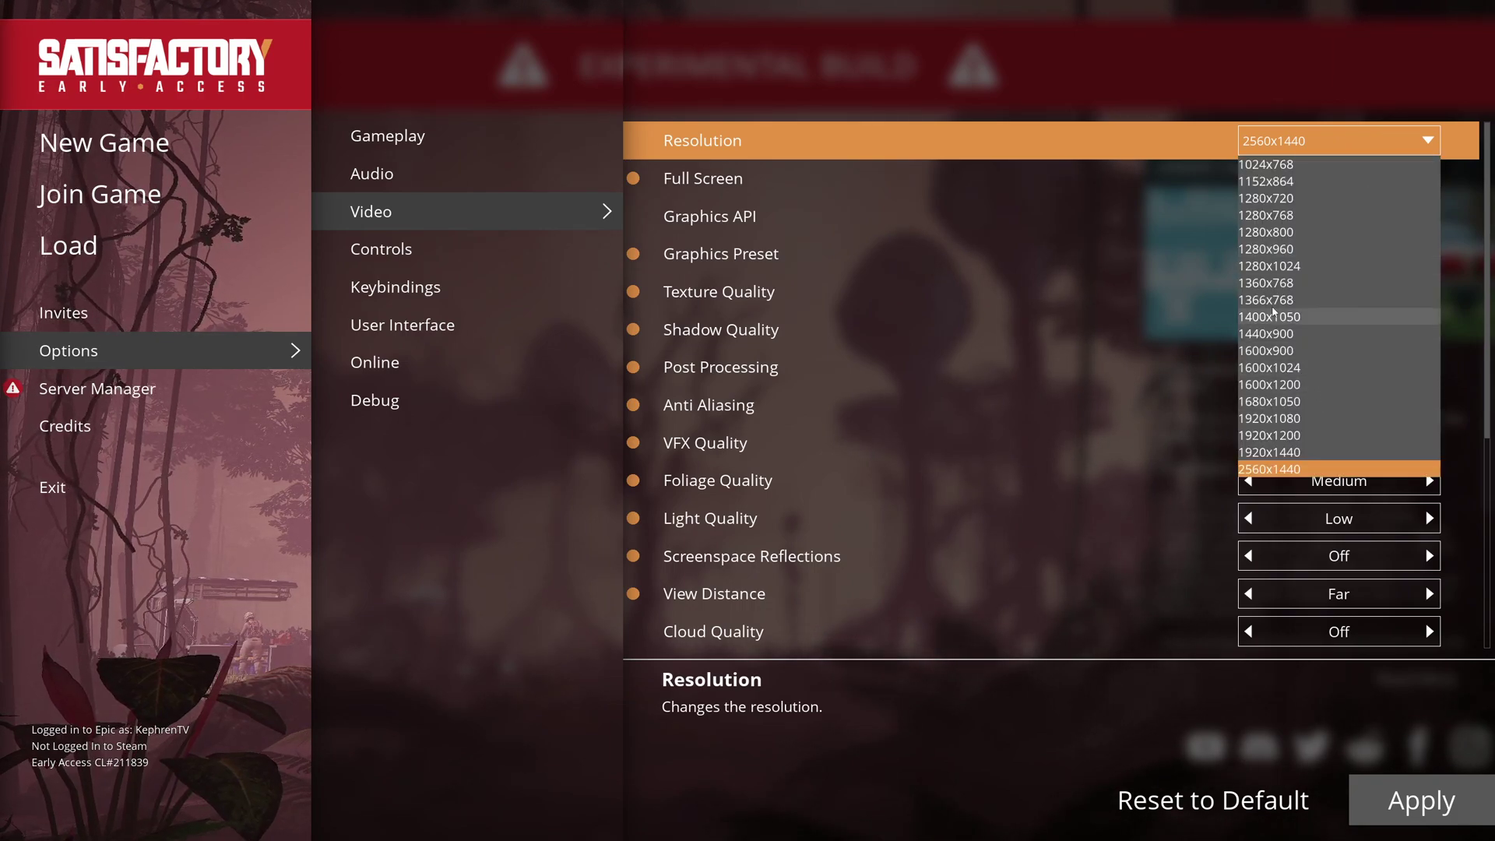
{"action": "left_click", "coordinate": [1189, 79]}
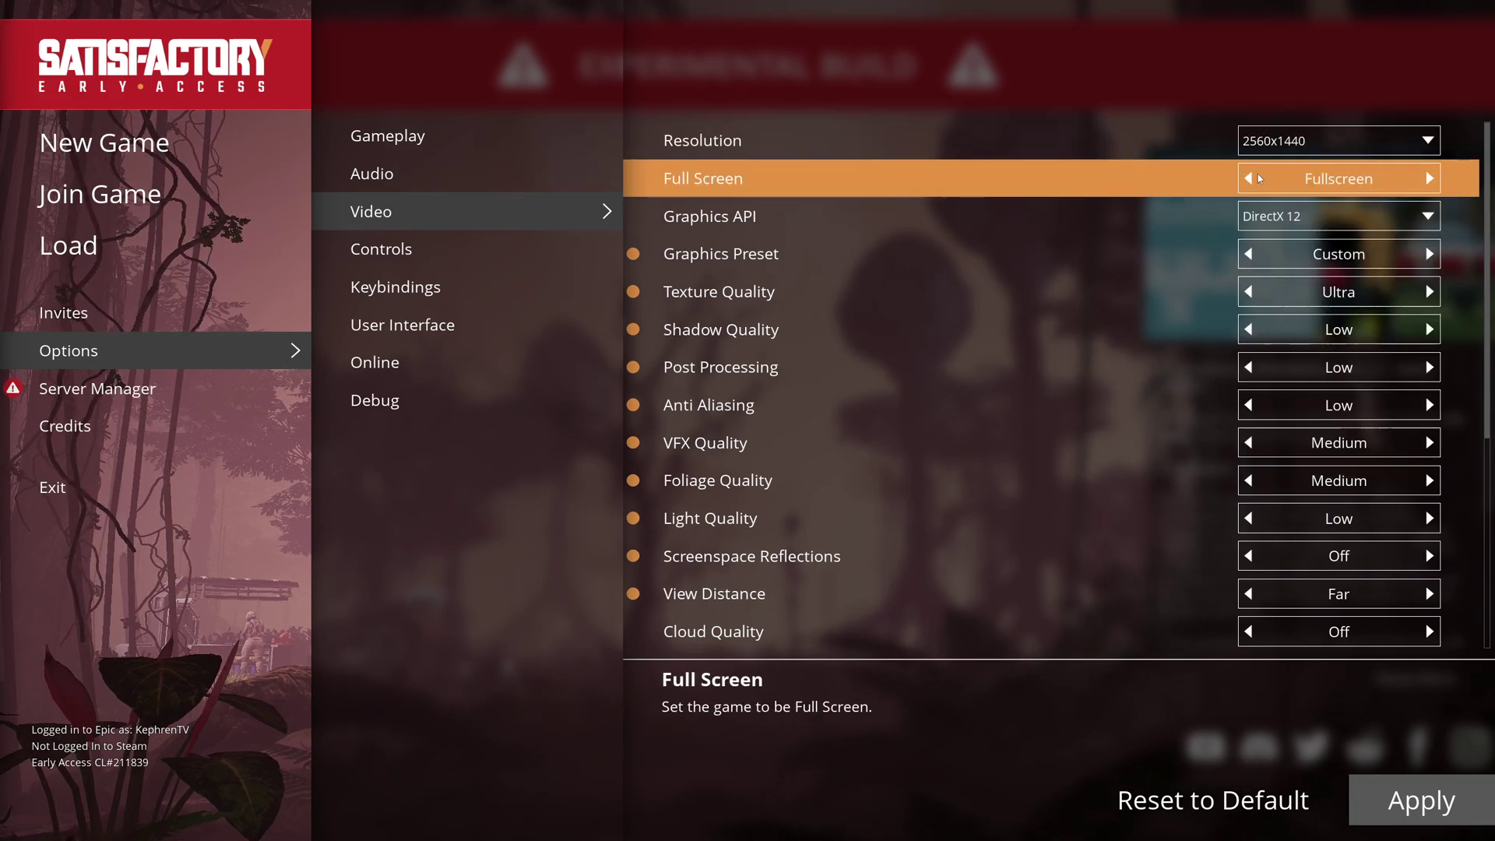
{"action": "left_click", "coordinate": [1430, 179]}
{"action": "left_click", "coordinate": [1248, 179]}
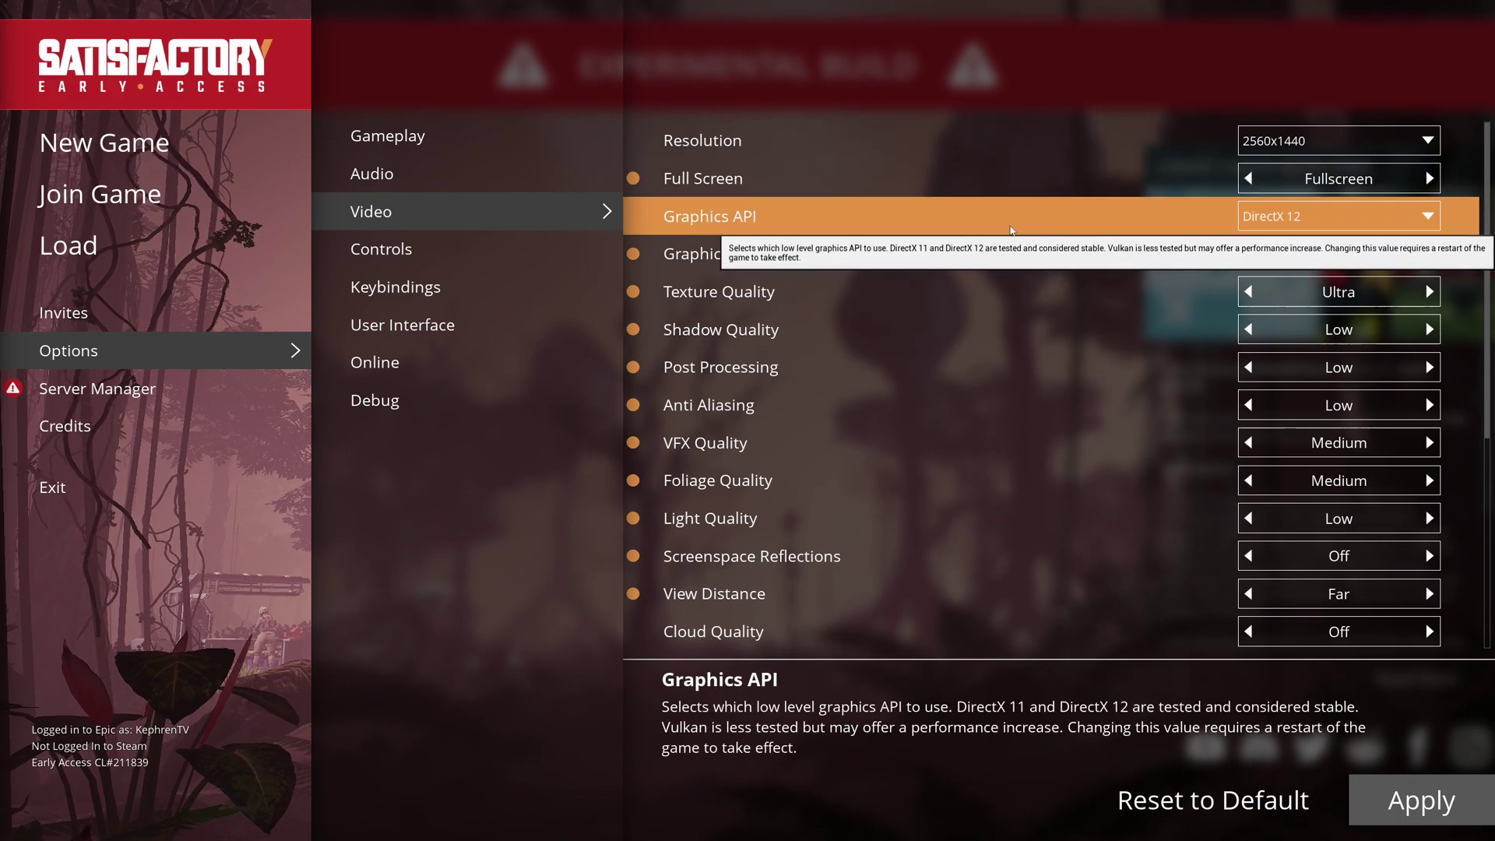
{"action": "left_click", "coordinate": [1297, 216]}
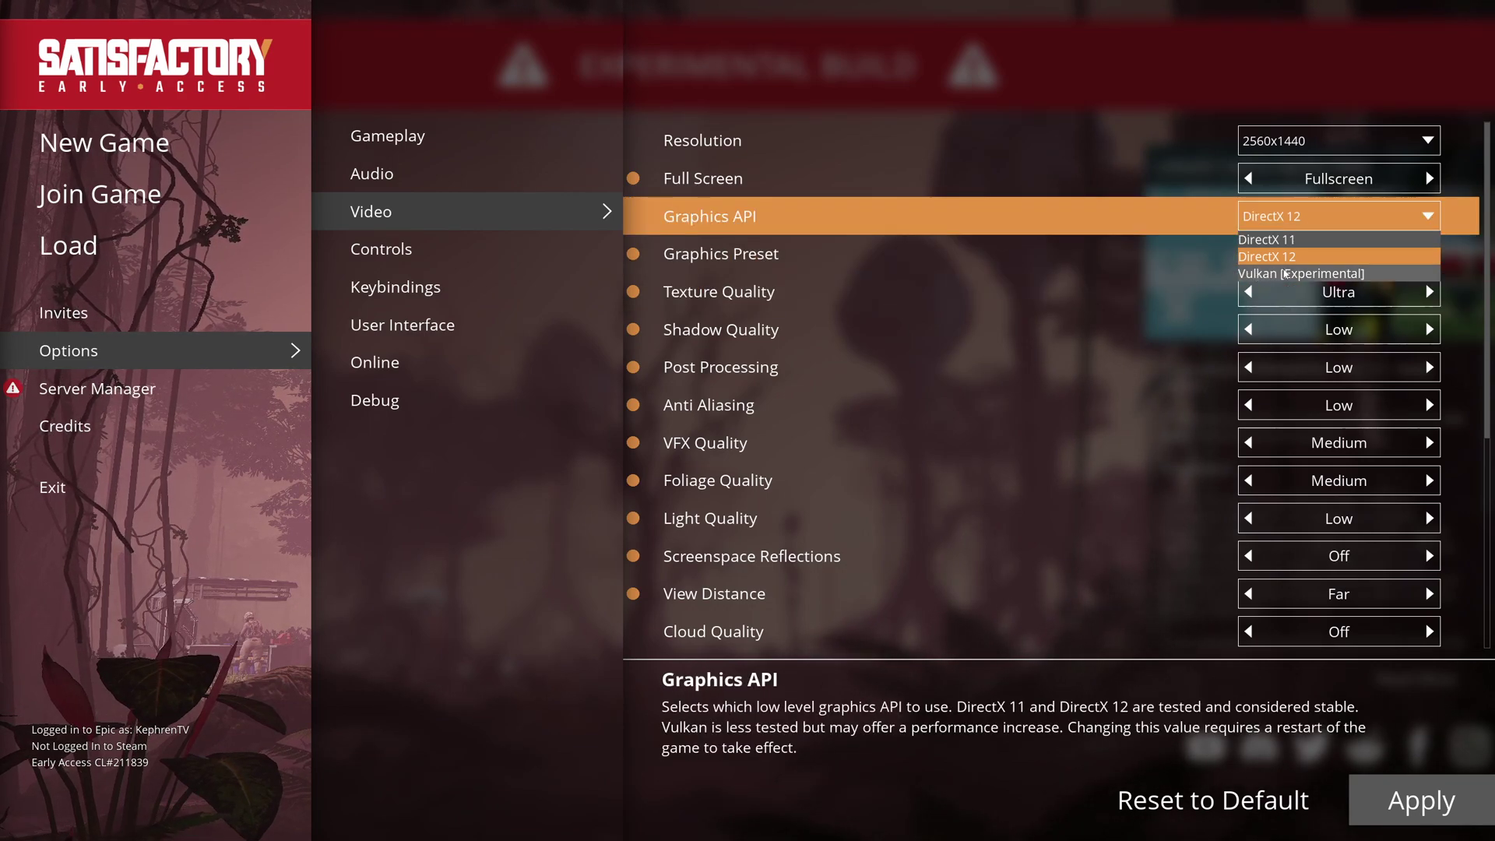
{"action": "left_click", "coordinate": [1200, 222]}
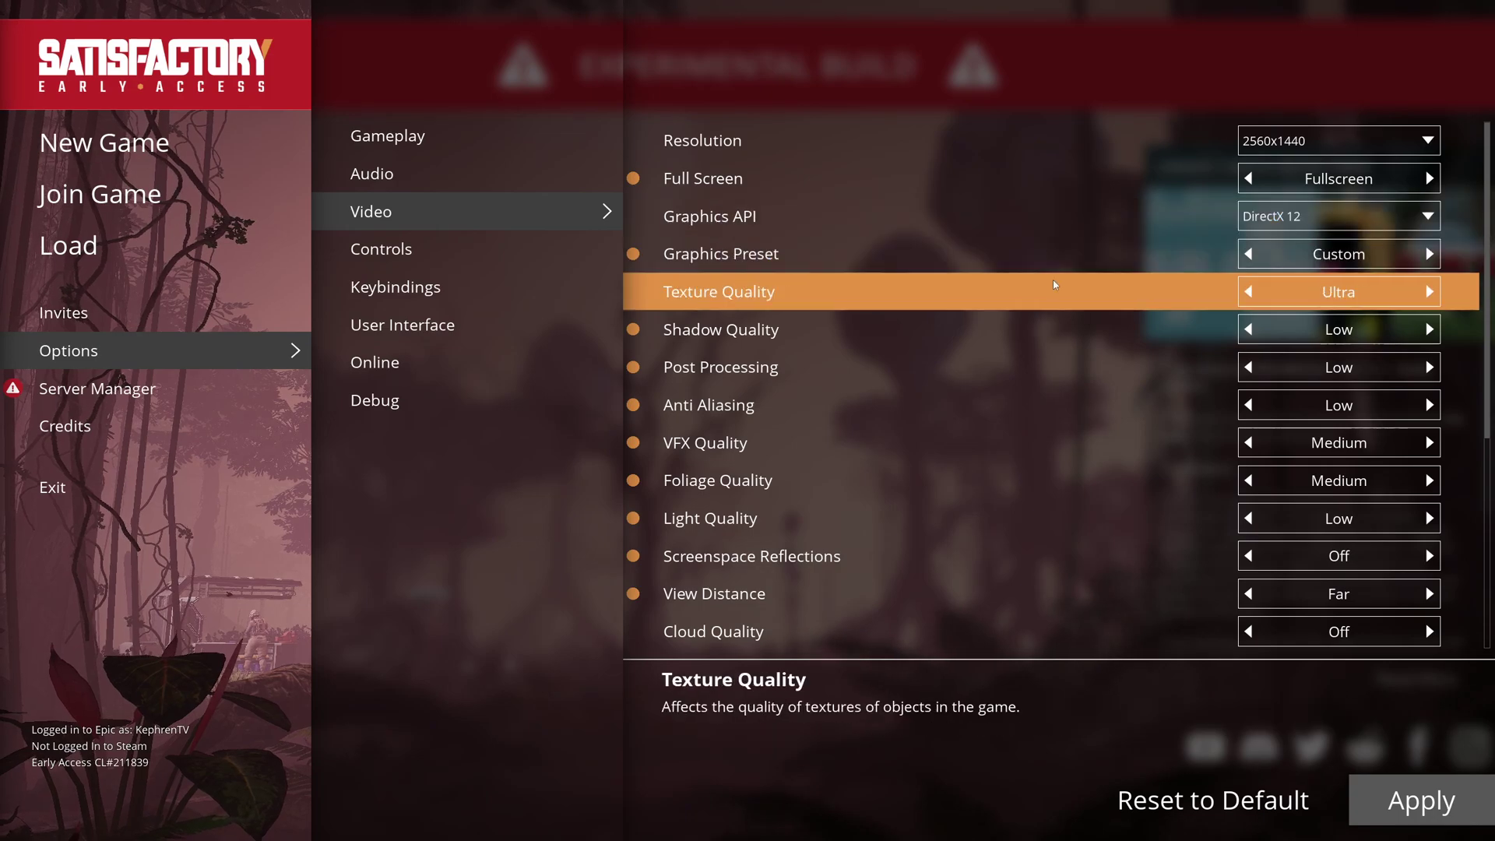
{"action": "scroll", "coordinate": [1008, 389], "scroll_direction": "down", "scroll_amount": 1}
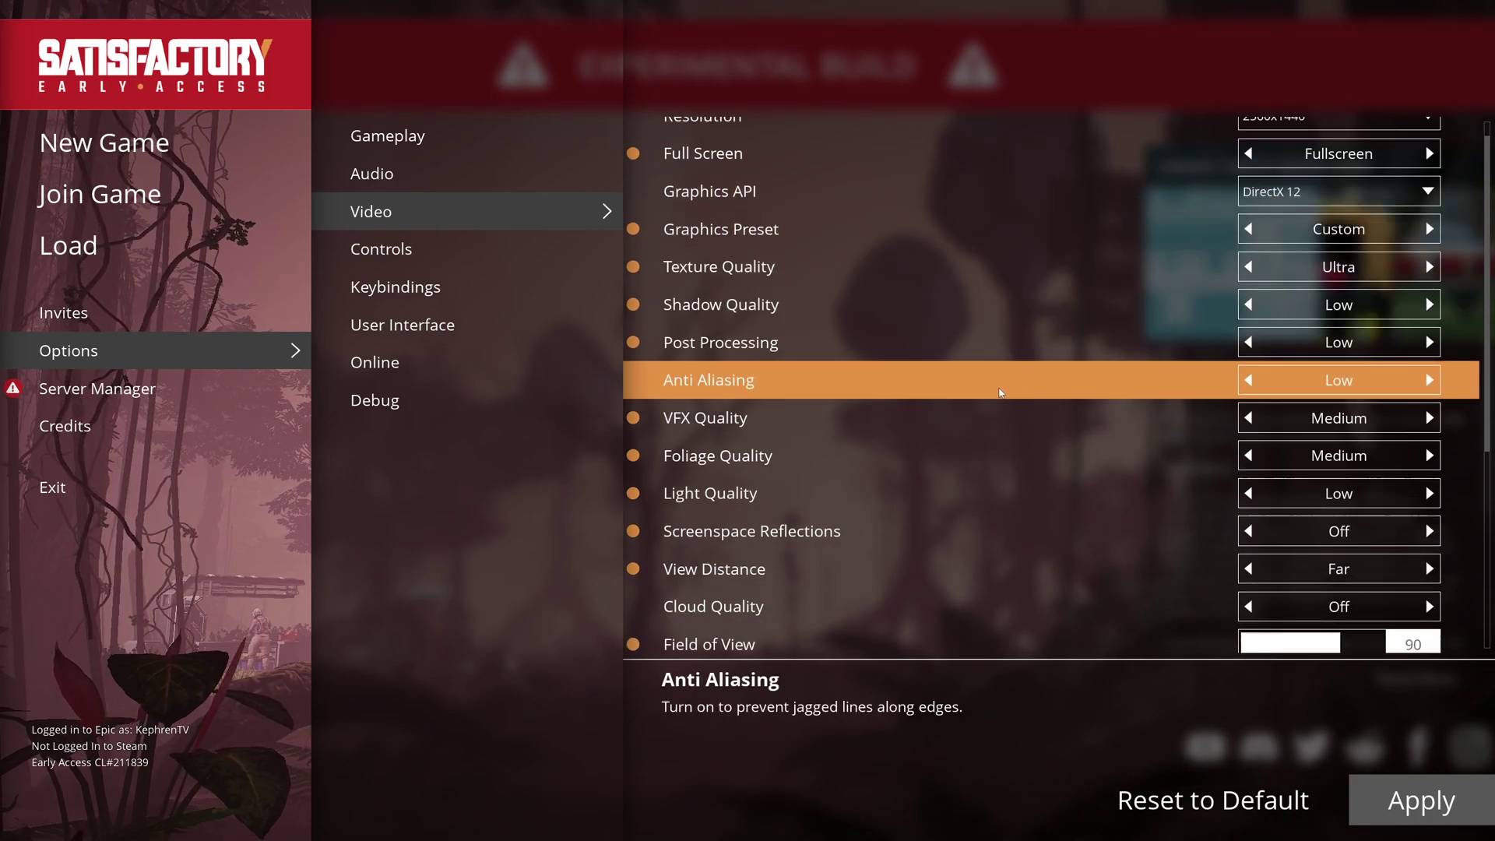
{"action": "scroll", "coordinate": [962, 356], "scroll_direction": "down", "scroll_amount": 1}
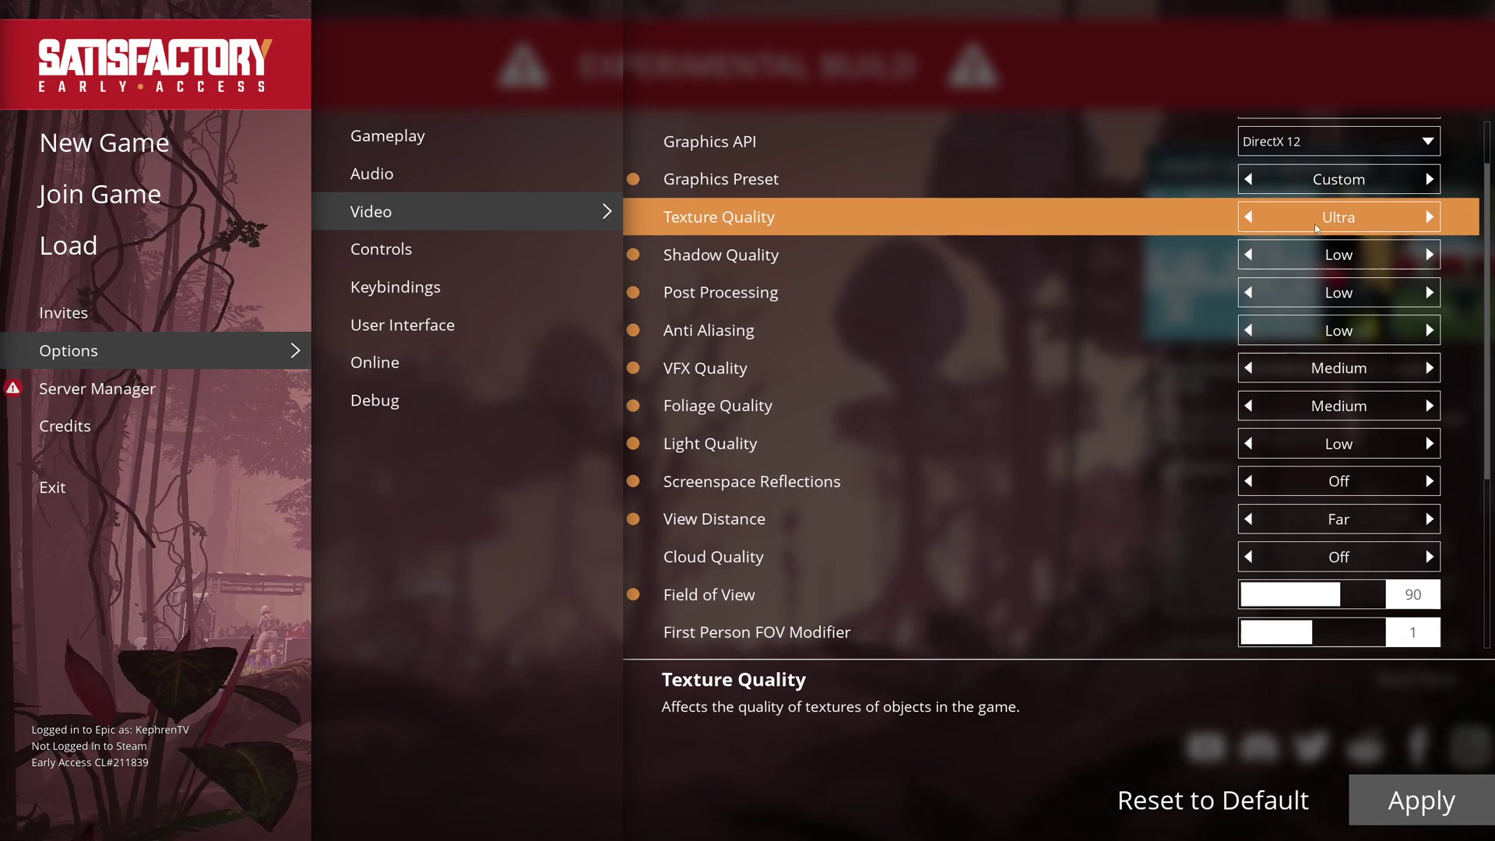
Try other levels, leaving Texture Quality at Ultra, Shadows and Post Processing at Low.
{"action": "left_click", "coordinate": [1248, 217]}
{"action": "left_click", "coordinate": [1248, 217]}
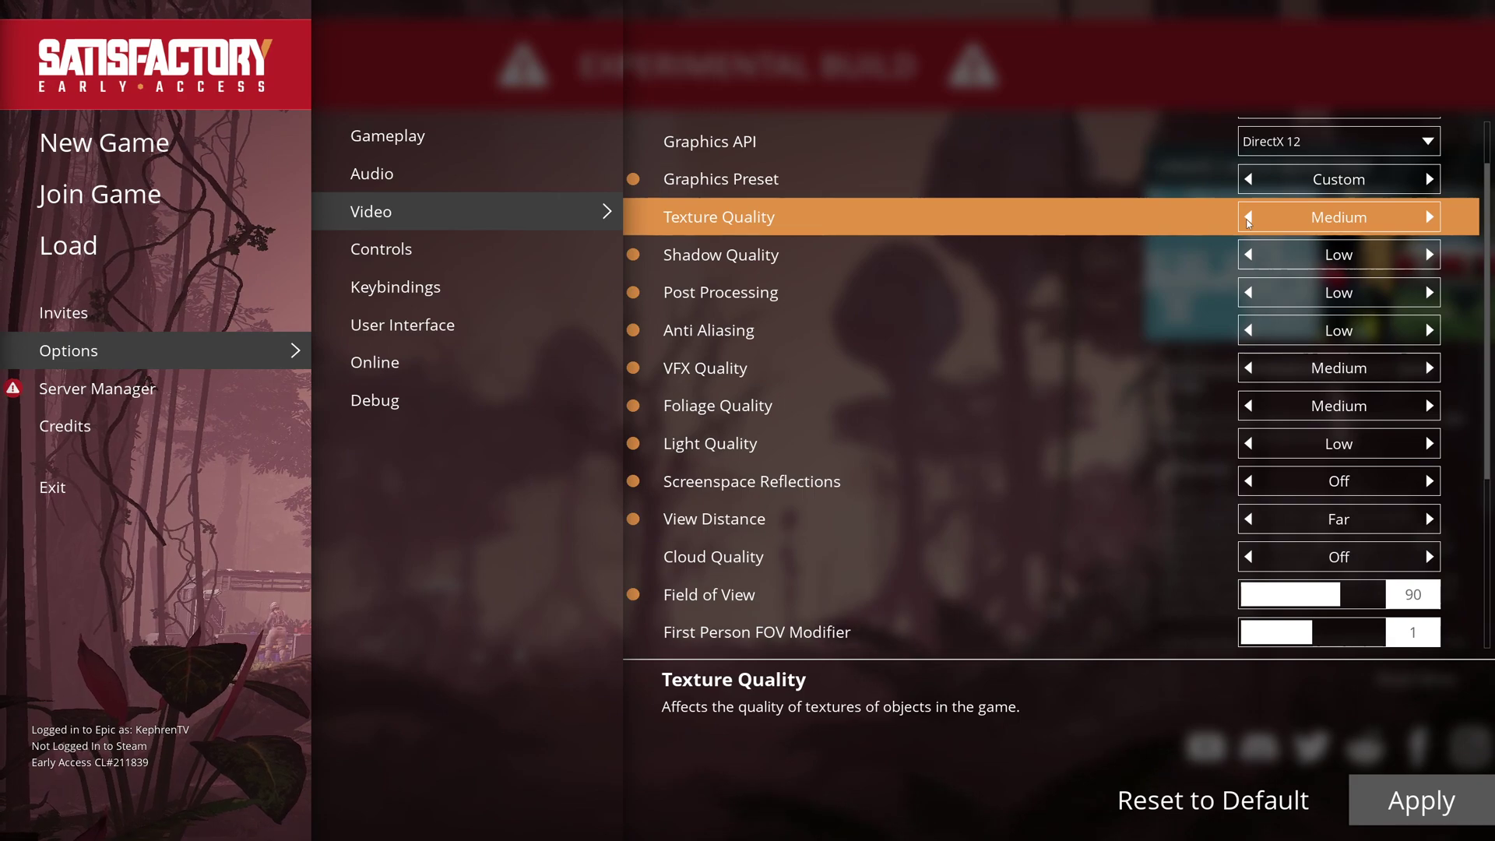
{"action": "left_click", "coordinate": [1249, 218]}
{"action": "left_click", "coordinate": [1428, 217]}
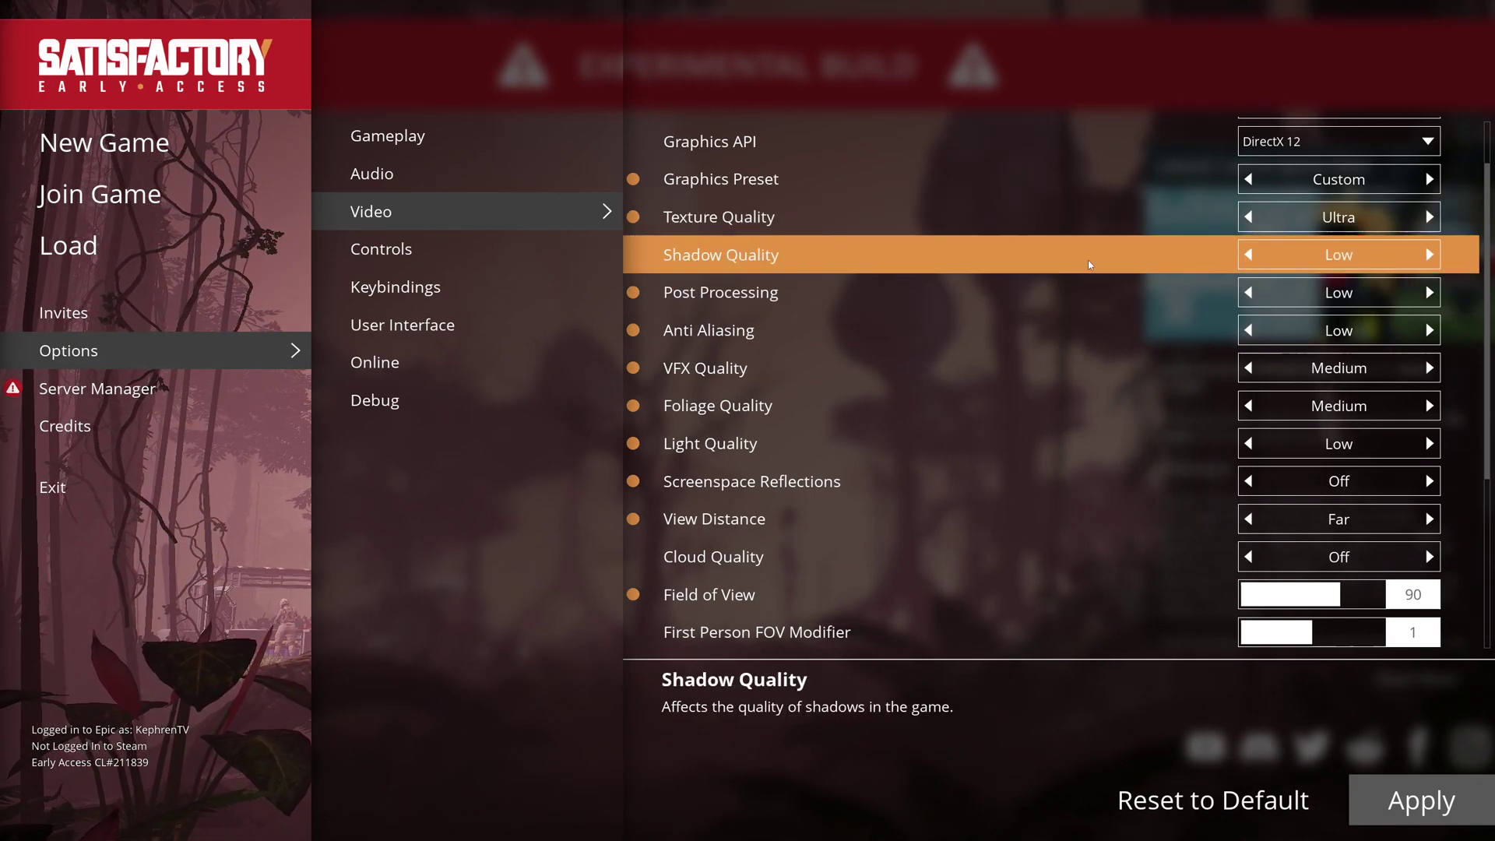
{"action": "left_click", "coordinate": [1428, 255]}
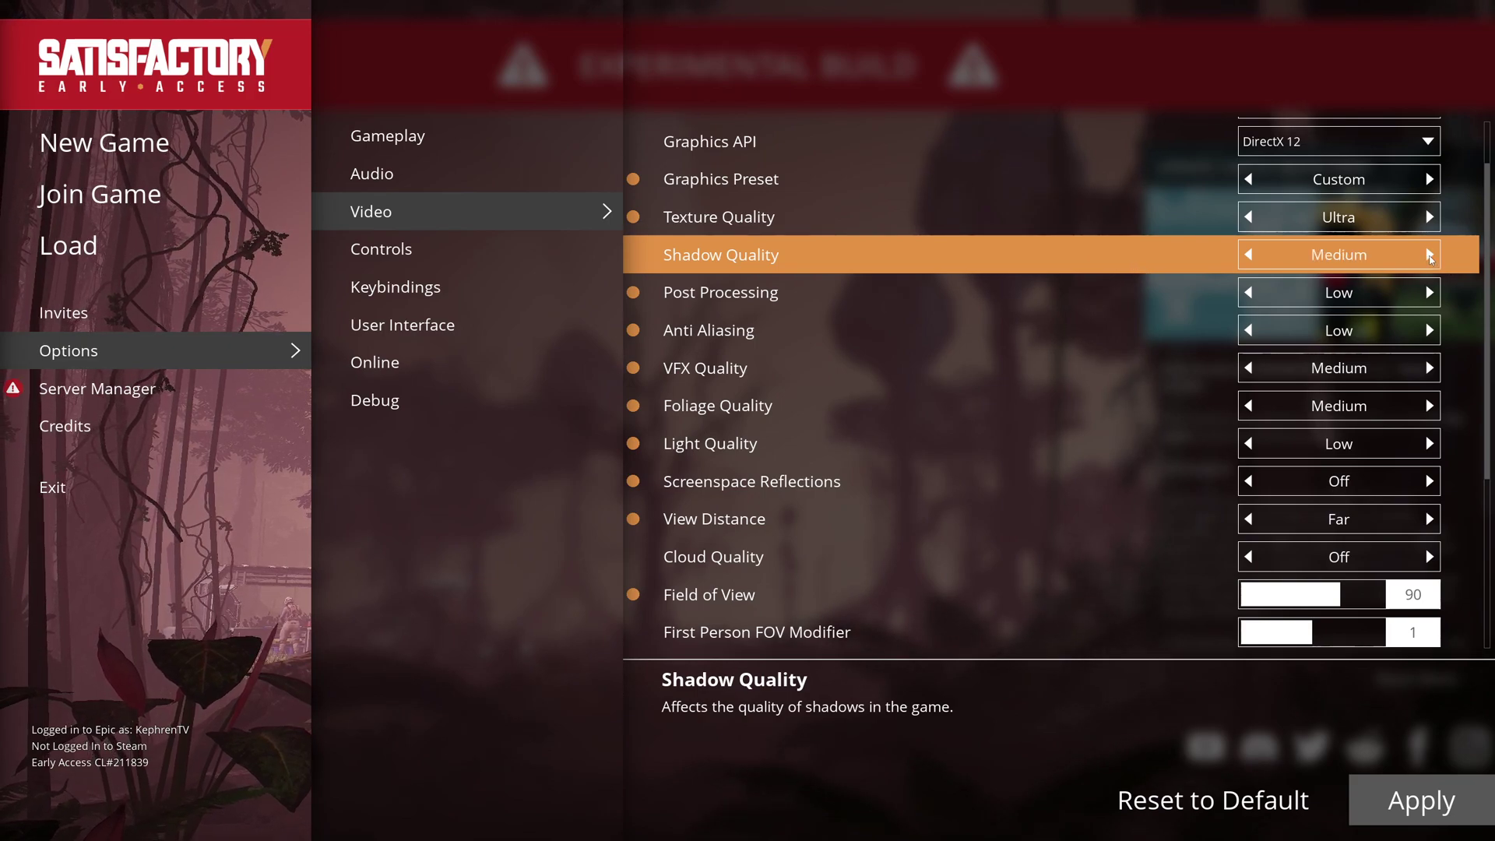
{"action": "left_click", "coordinate": [1428, 255]}
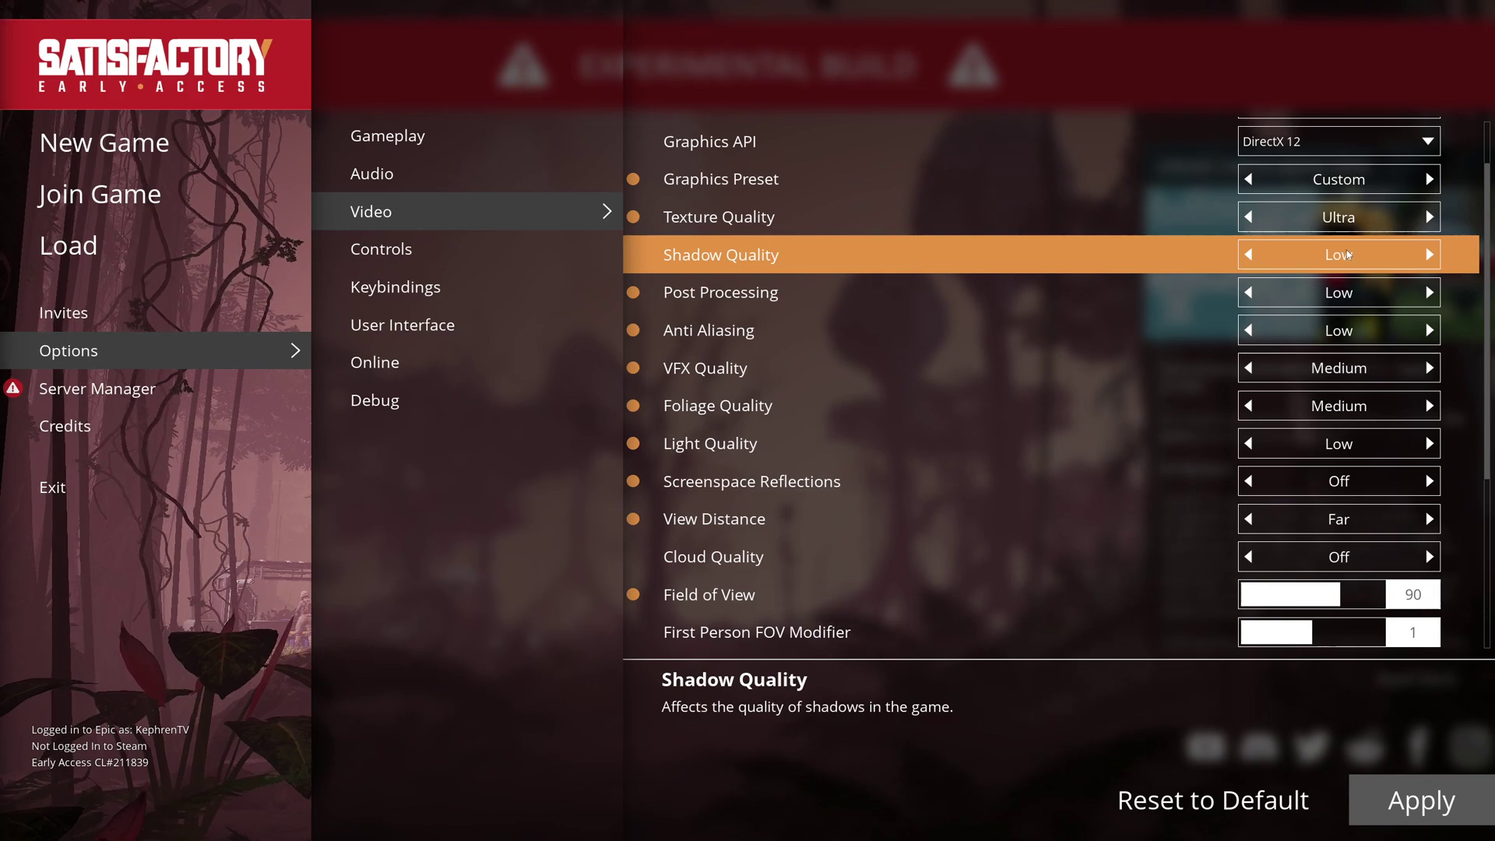
{"action": "left_click", "coordinate": [1428, 293]}
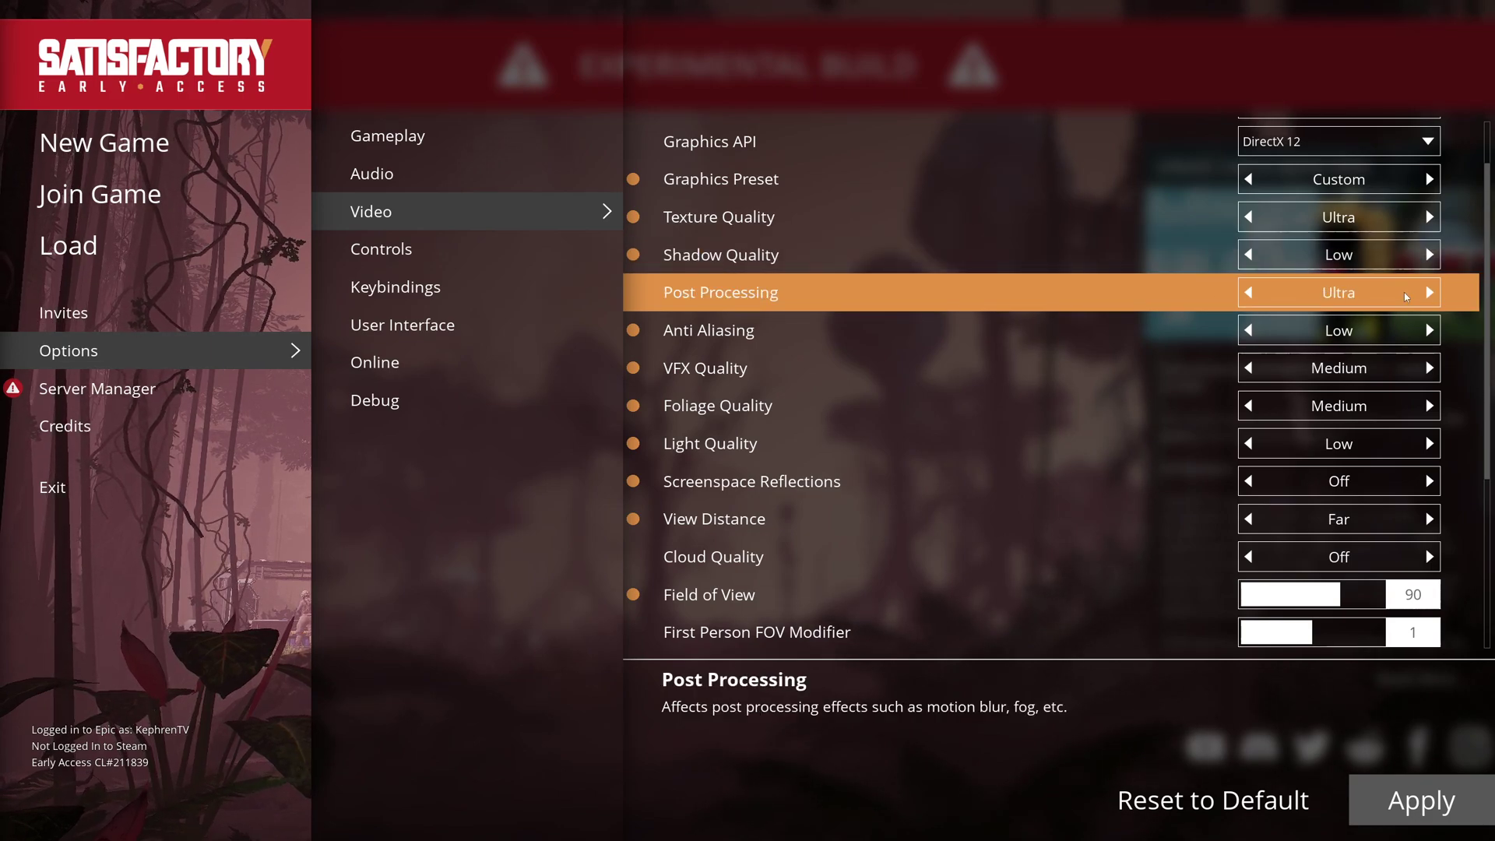
{"action": "left_click", "coordinate": [1248, 292]}
{"action": "left_click", "coordinate": [1249, 292]}
{"action": "left_click", "coordinate": [1249, 292]}
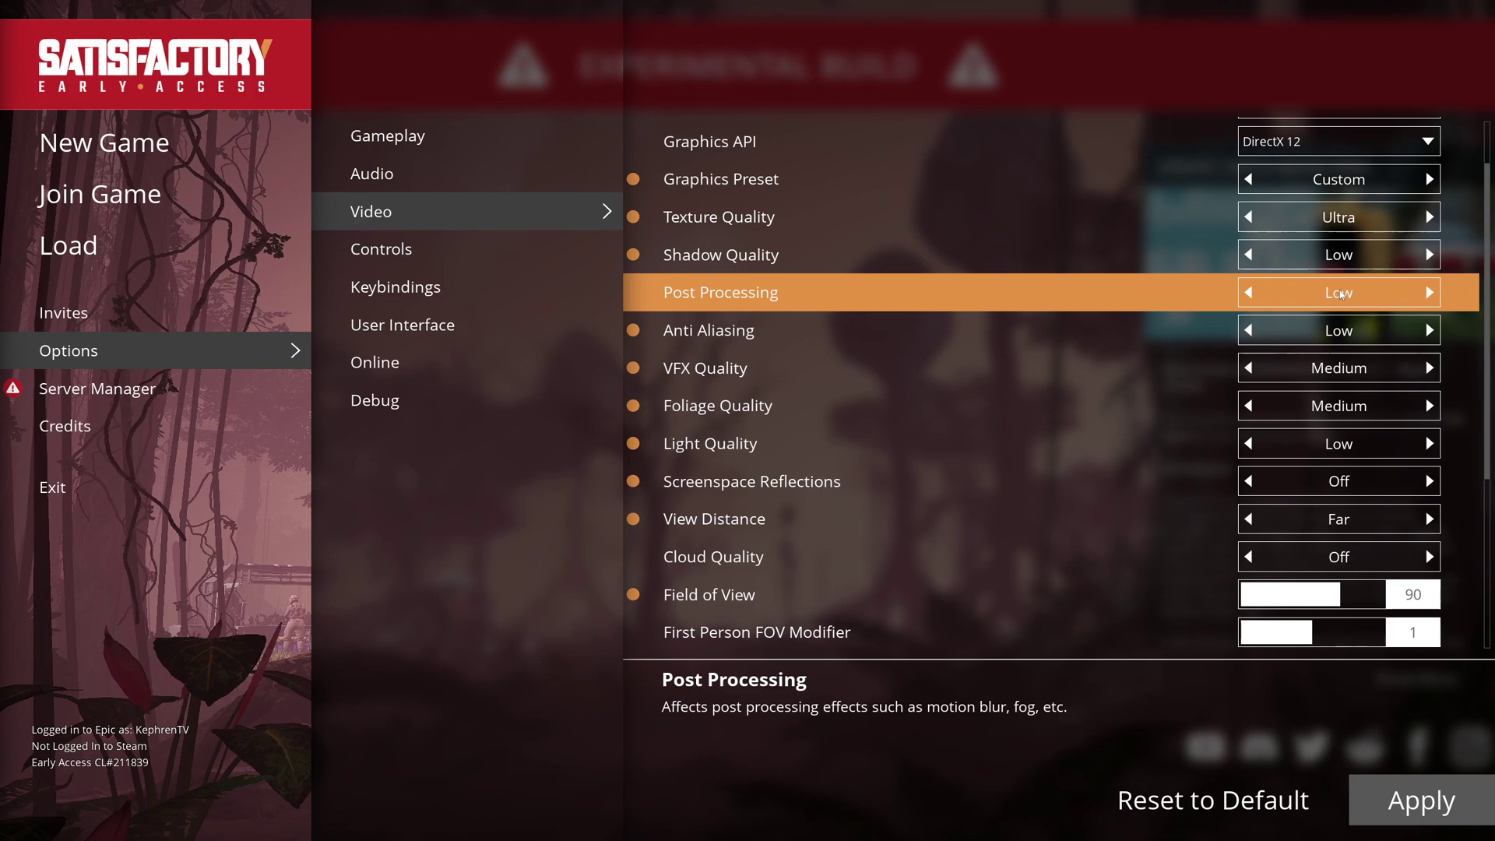
{"action": "scroll", "coordinate": [1337, 296], "scroll_direction": "down", "scroll_amount": 1}
Cycle Anti Aliasing through Ultra and Low, settling on Medium.
{"action": "left_click", "coordinate": [1427, 306]}
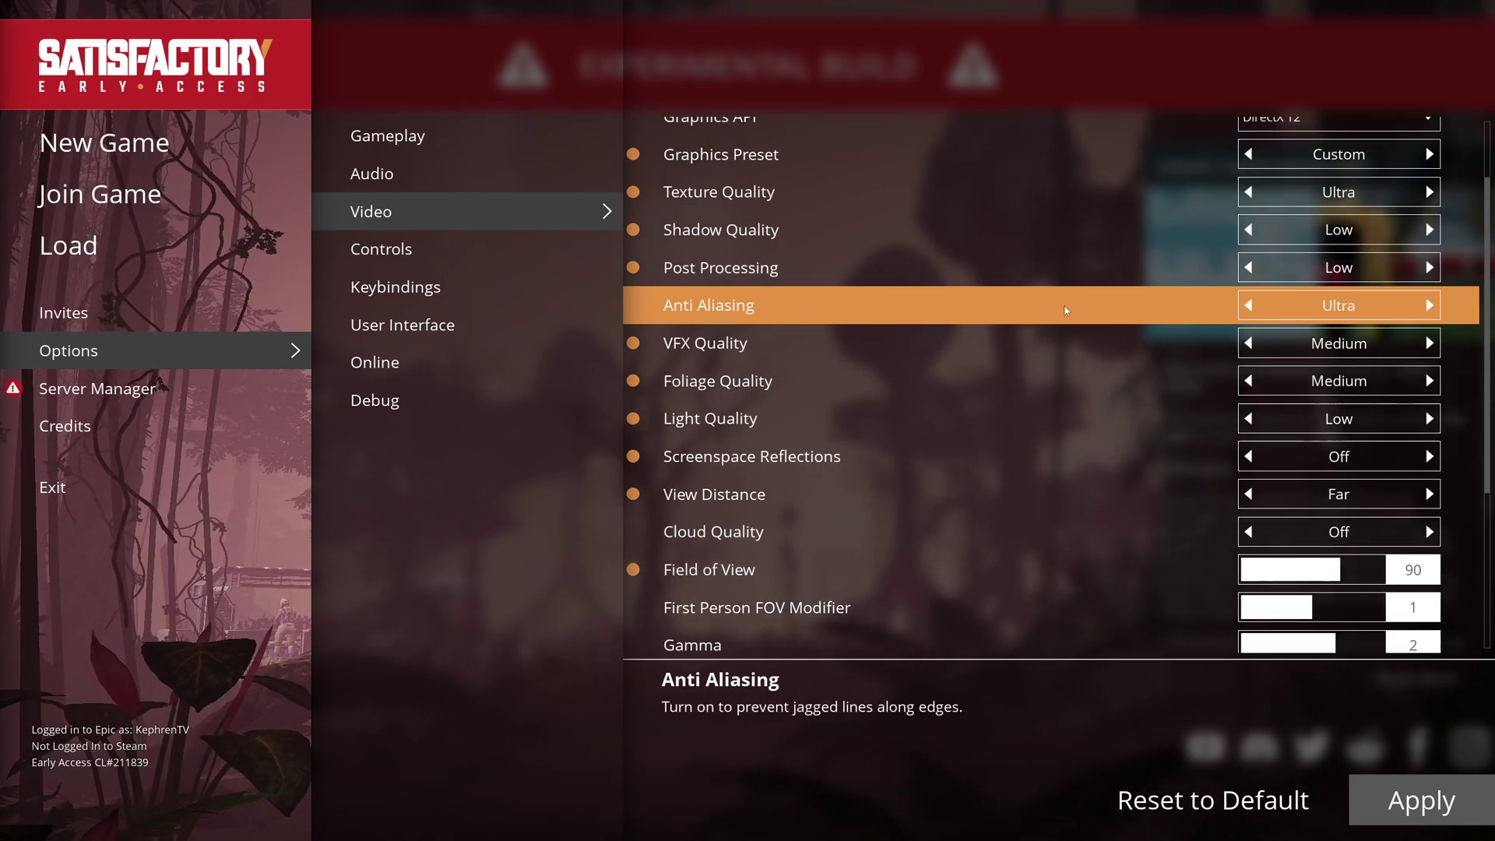
{"action": "left_click", "coordinate": [1248, 307]}
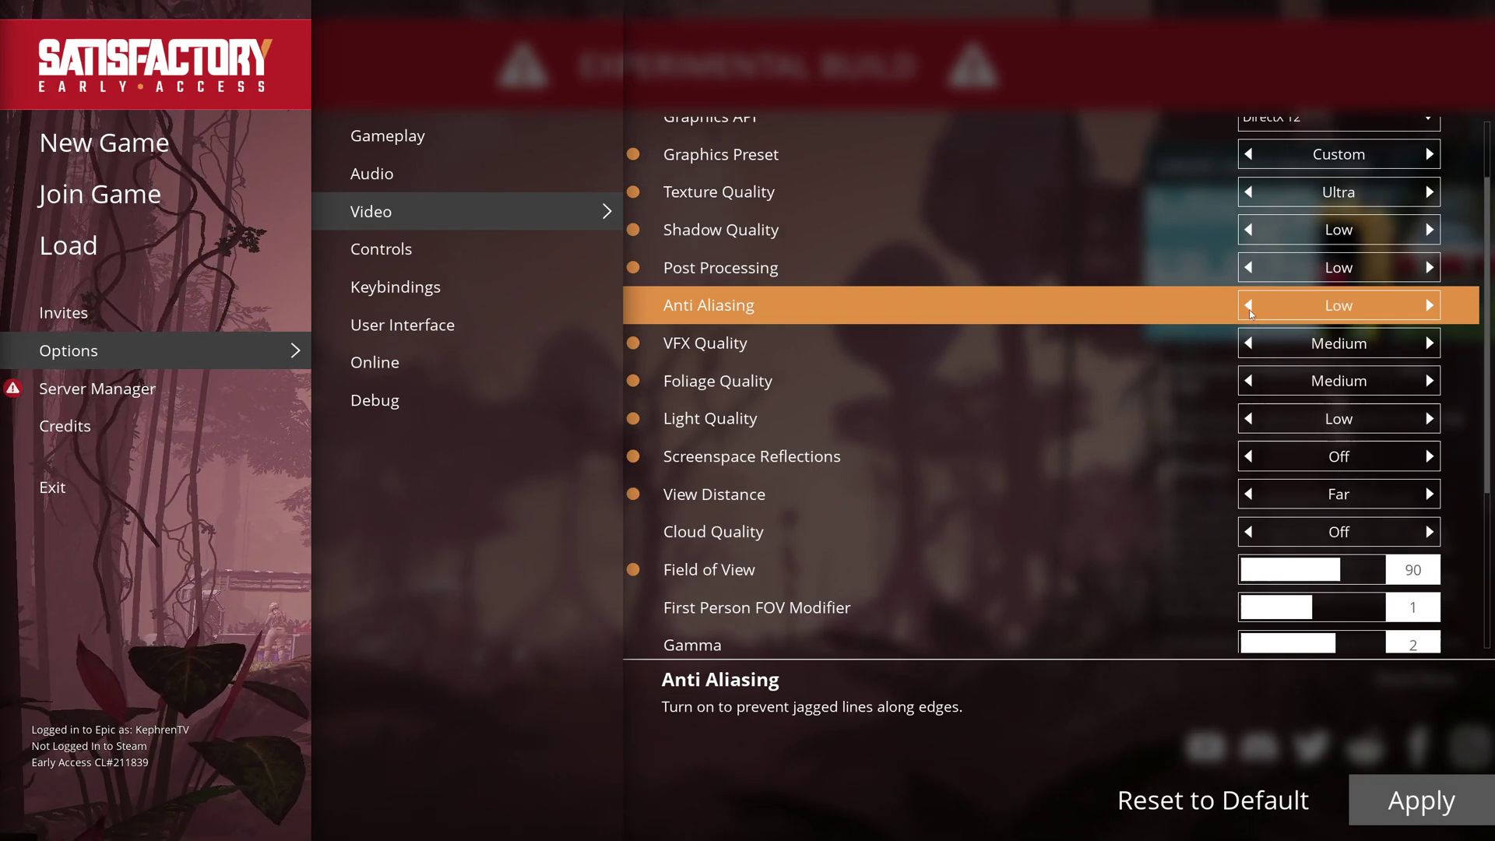
{"action": "left_click", "coordinate": [1428, 307]}
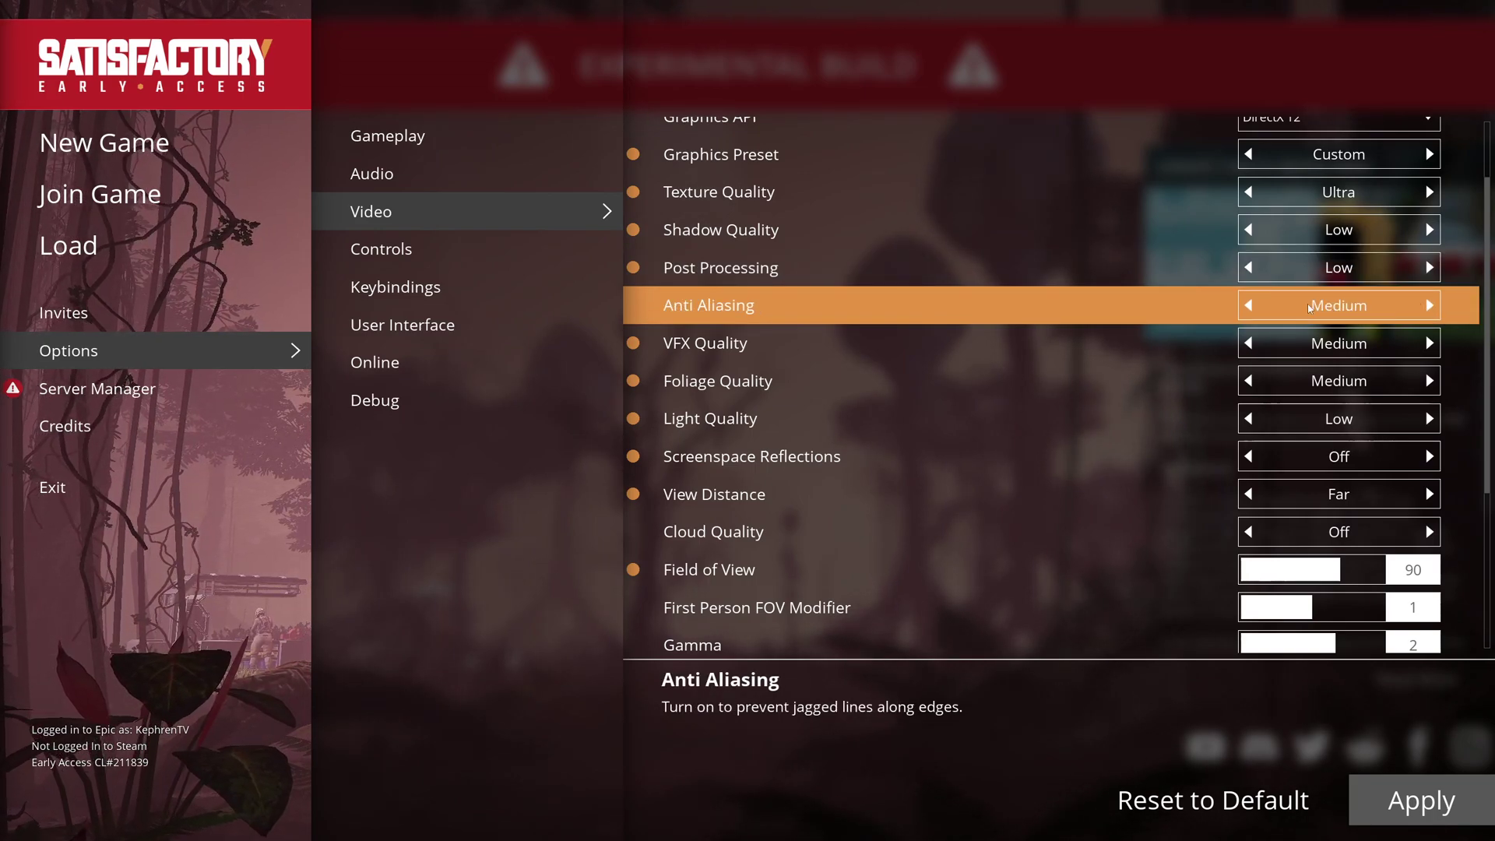
{"action": "key", "text": "Left"}
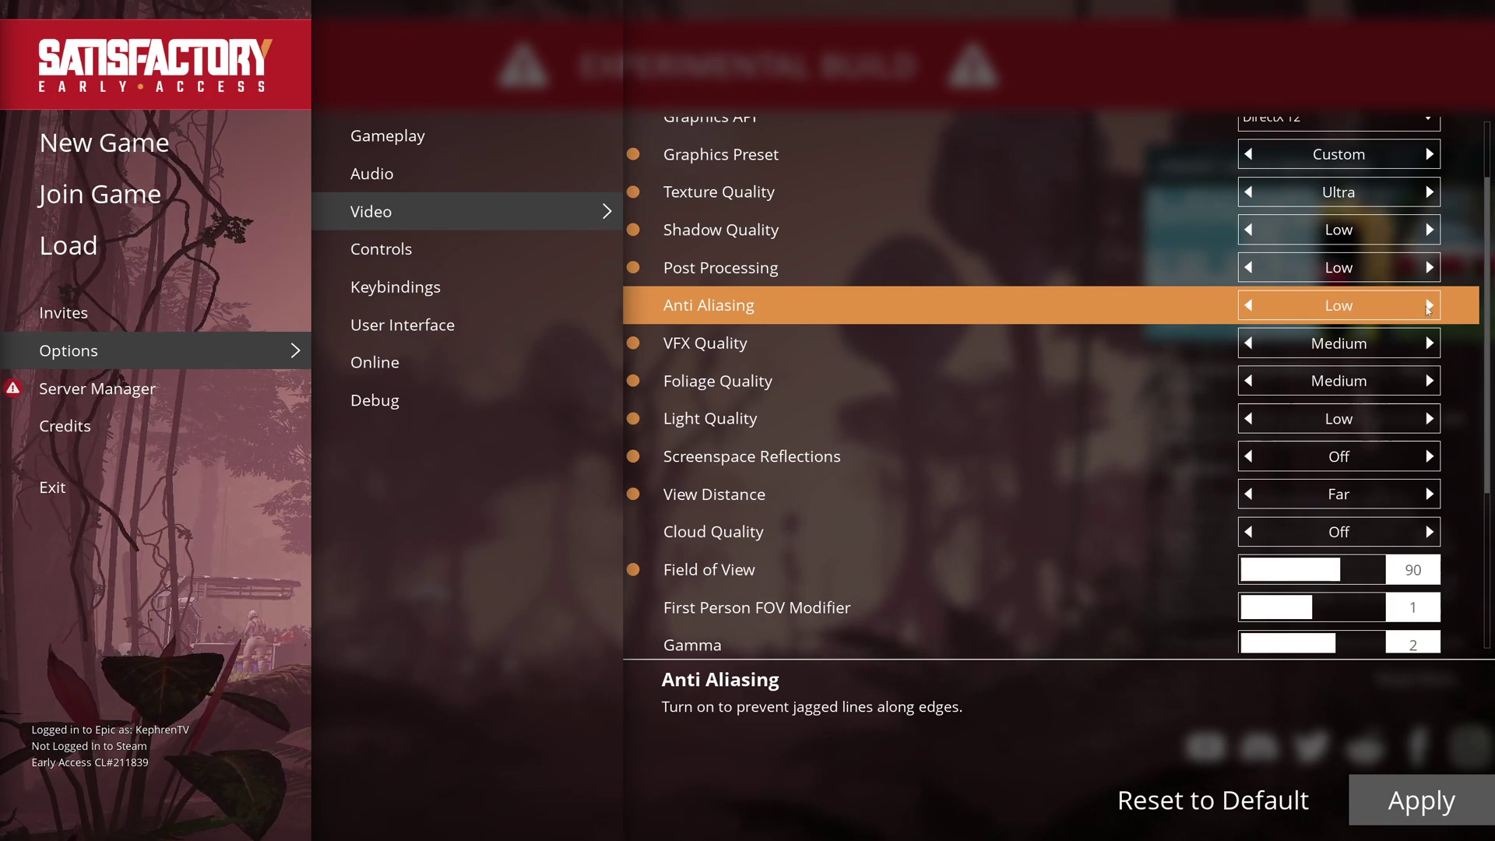
{"action": "key", "text": "Right"}
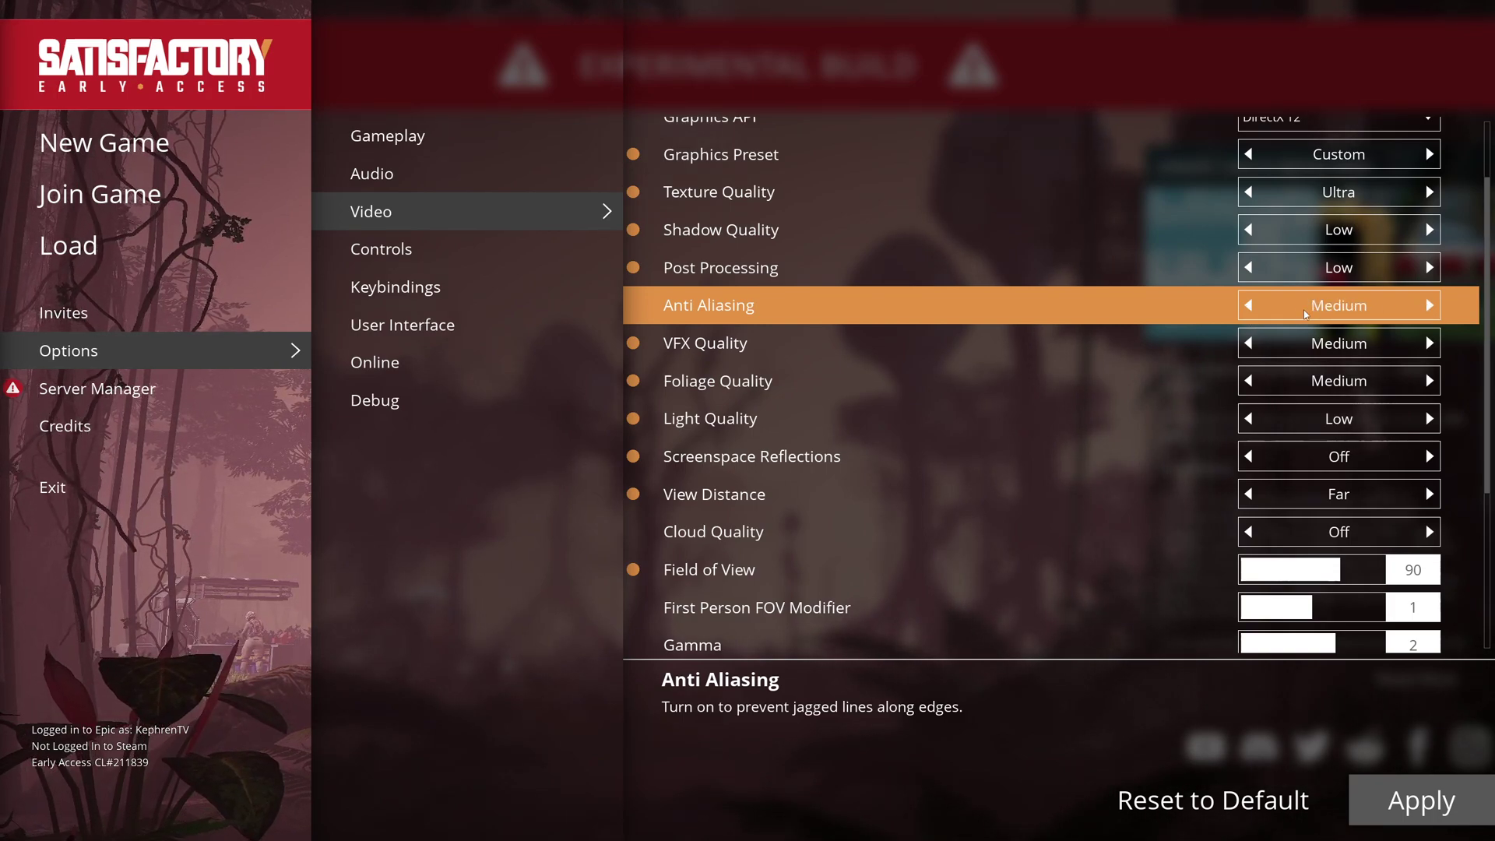
{"action": "scroll", "coordinate": [1051, 327], "scroll_direction": "down", "scroll_amount": 1}
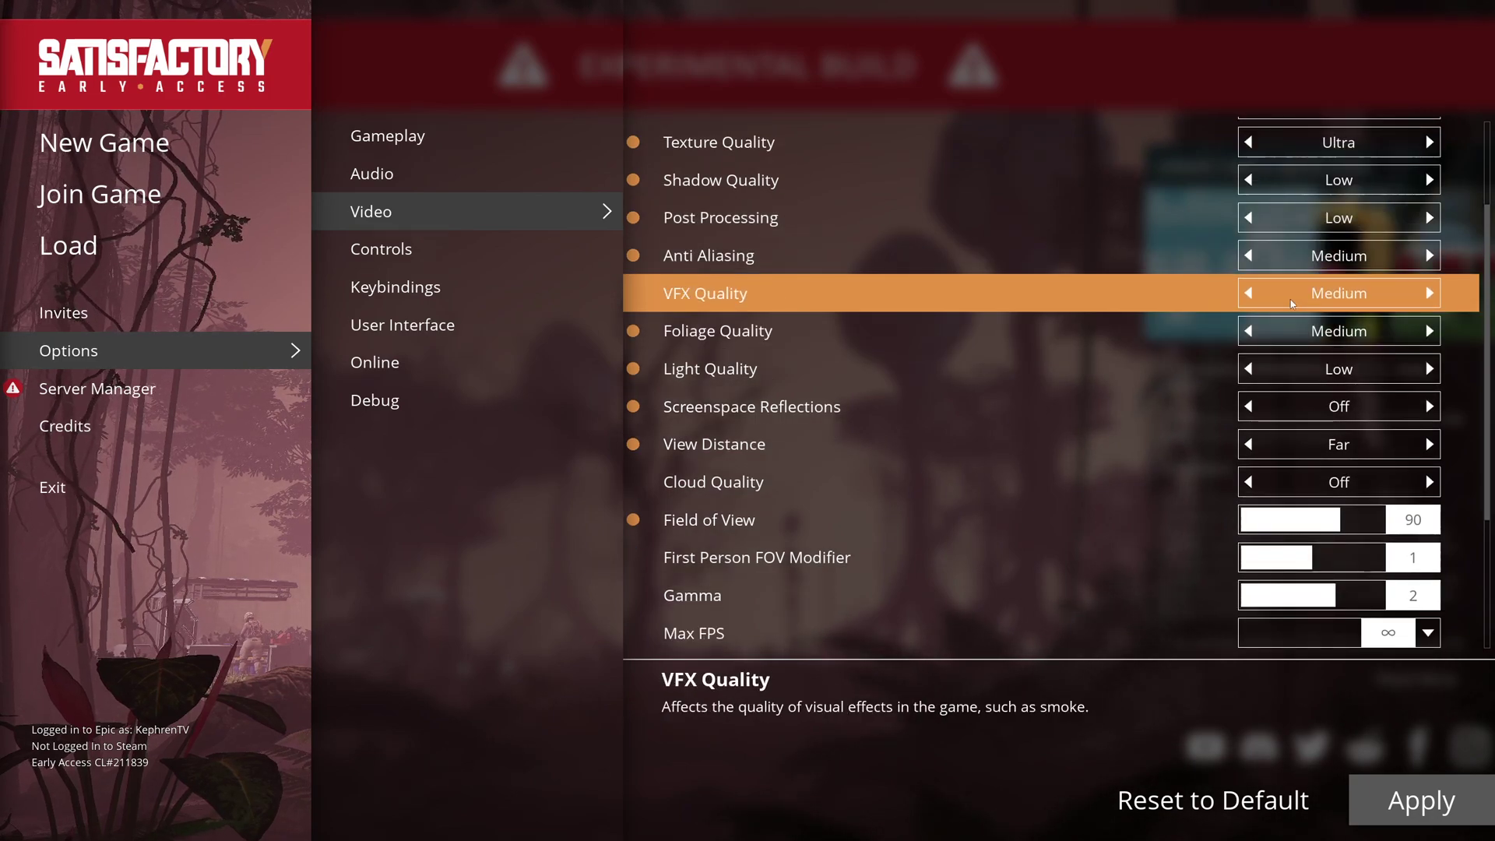
{"action": "left_click", "coordinate": [1247, 294]}
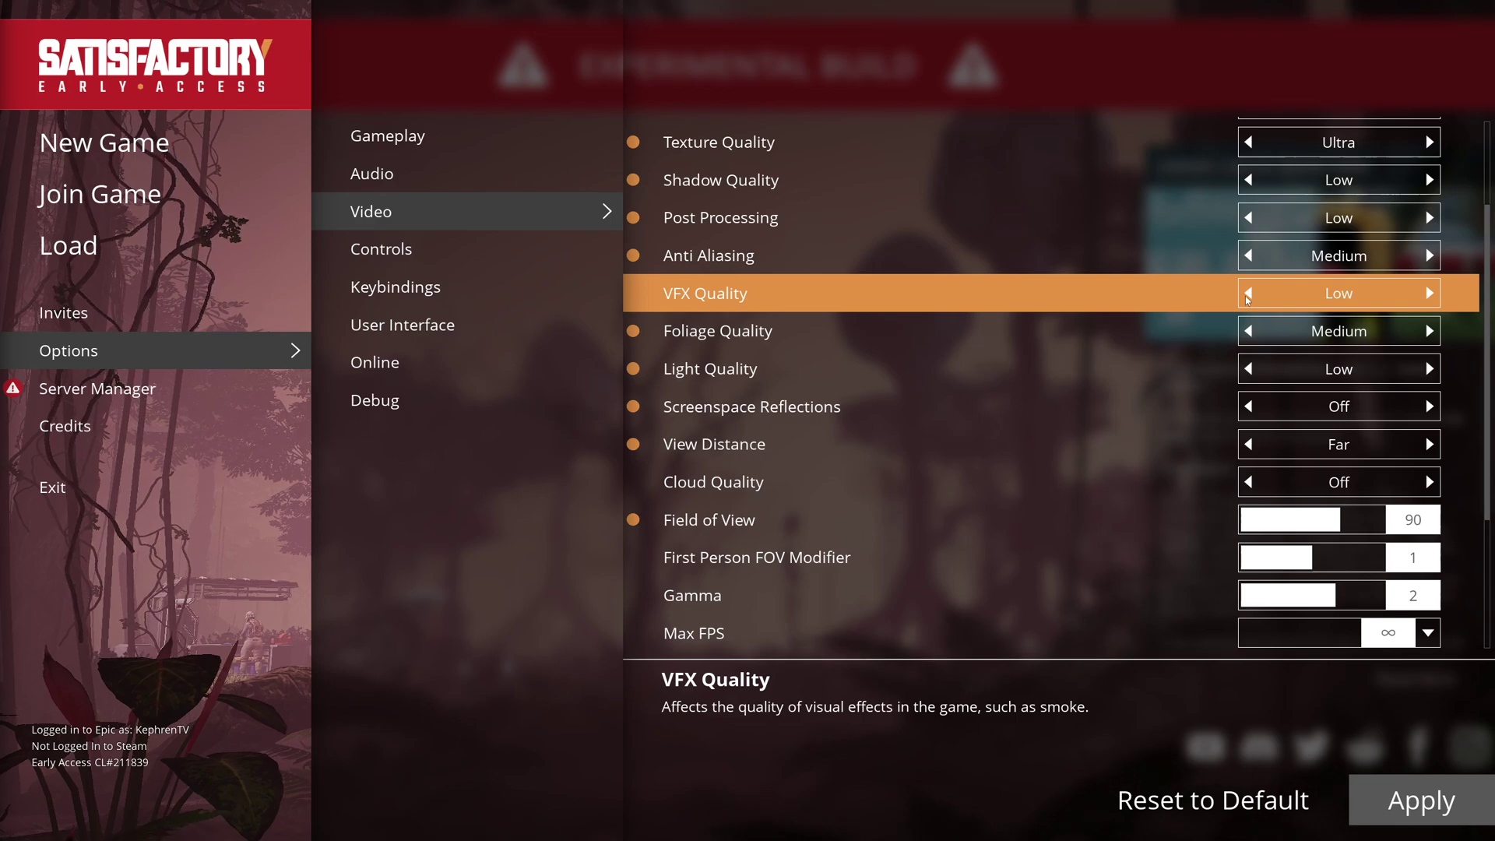
{"action": "left_click", "coordinate": [1431, 293]}
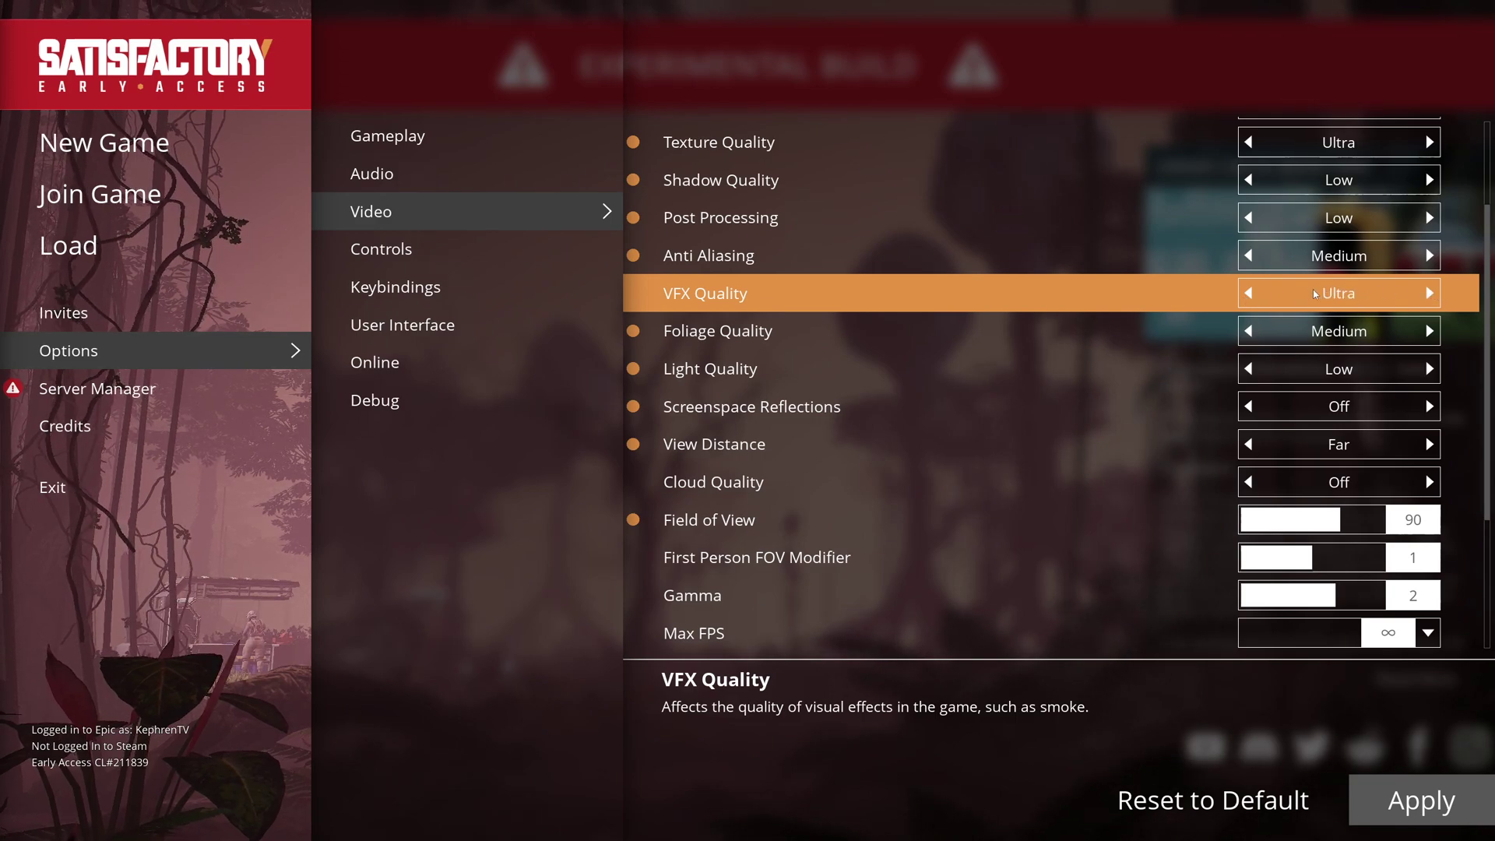
{"action": "left_click", "coordinate": [1251, 294]}
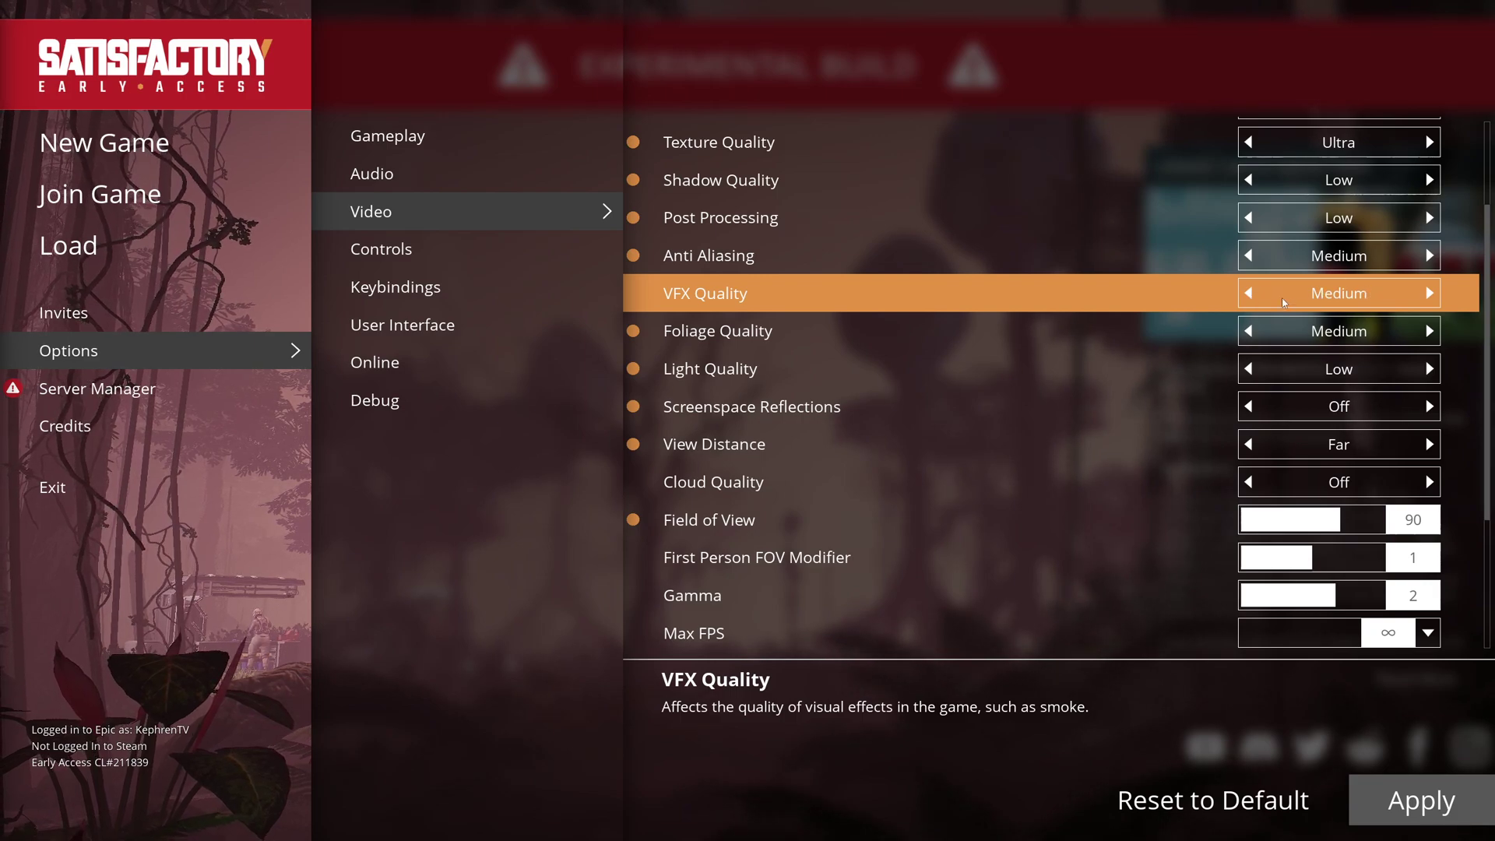
{"action": "left_click", "coordinate": [1250, 296]}
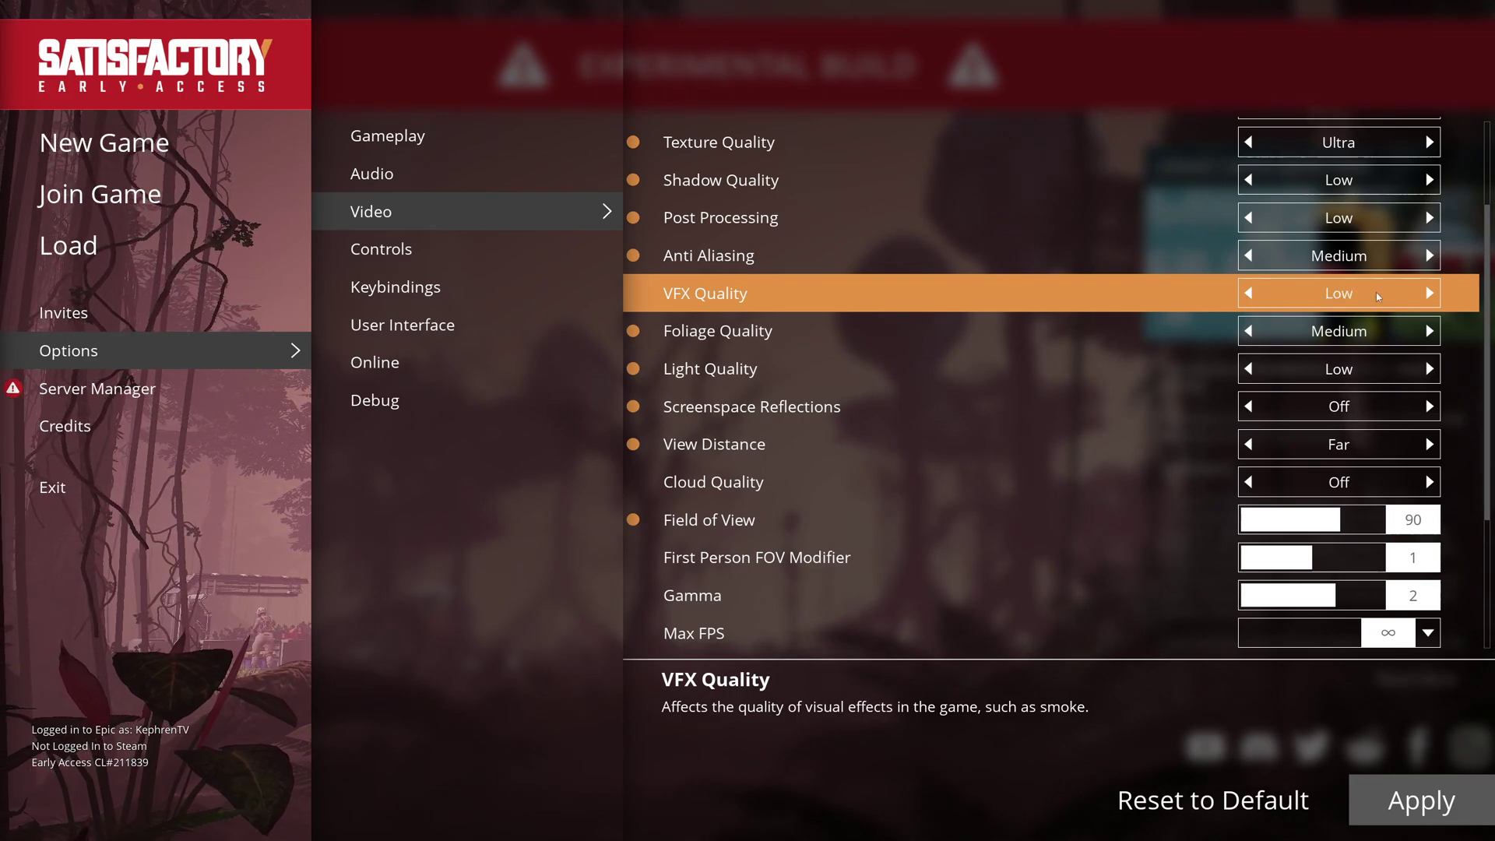
{"action": "left_click", "coordinate": [1428, 292]}
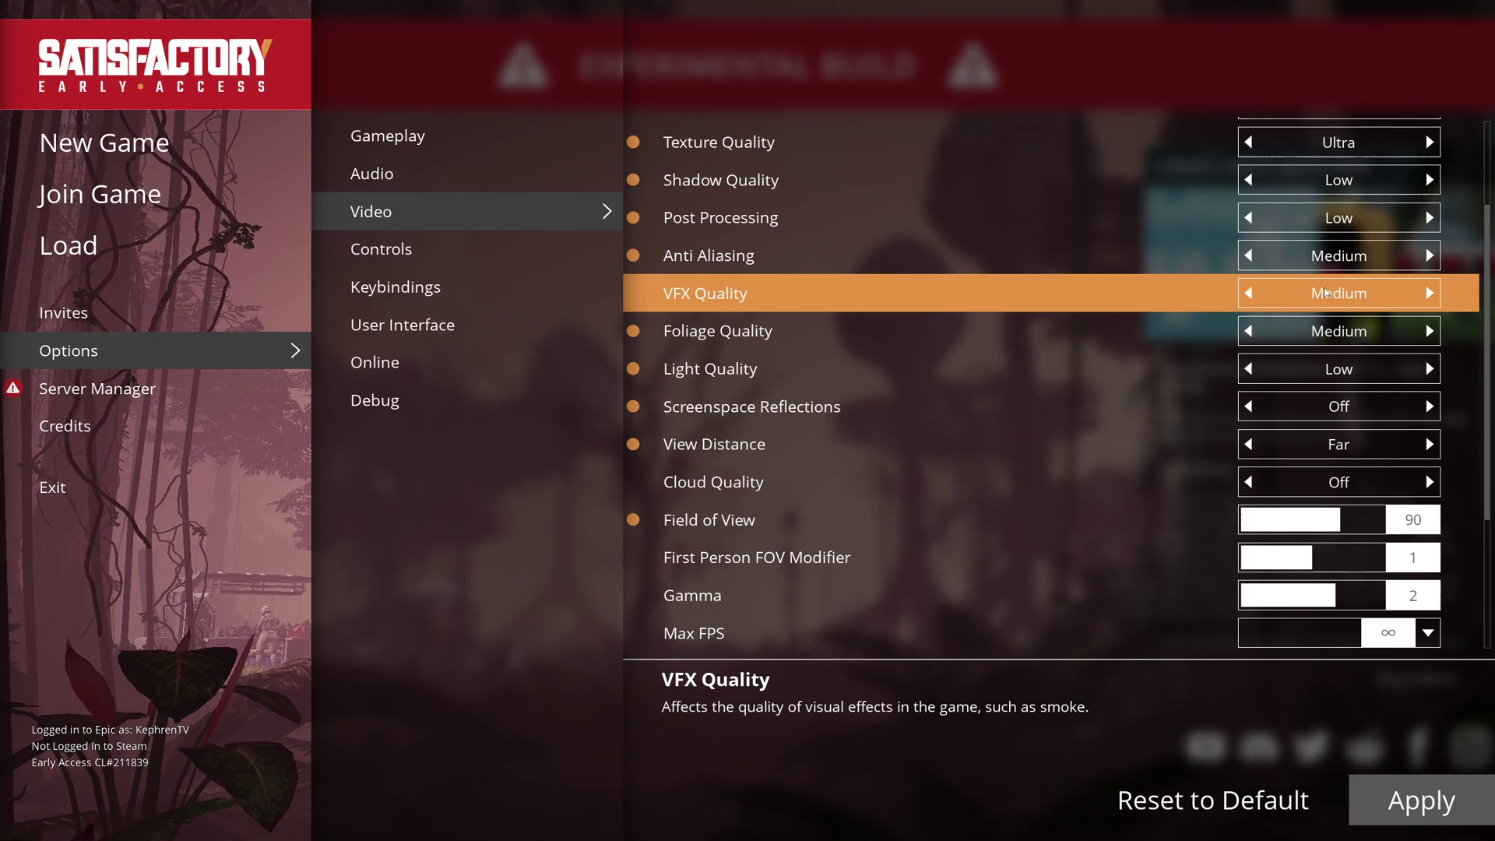
{"action": "scroll", "coordinate": [1283, 332], "scroll_direction": "down", "scroll_amount": 1}
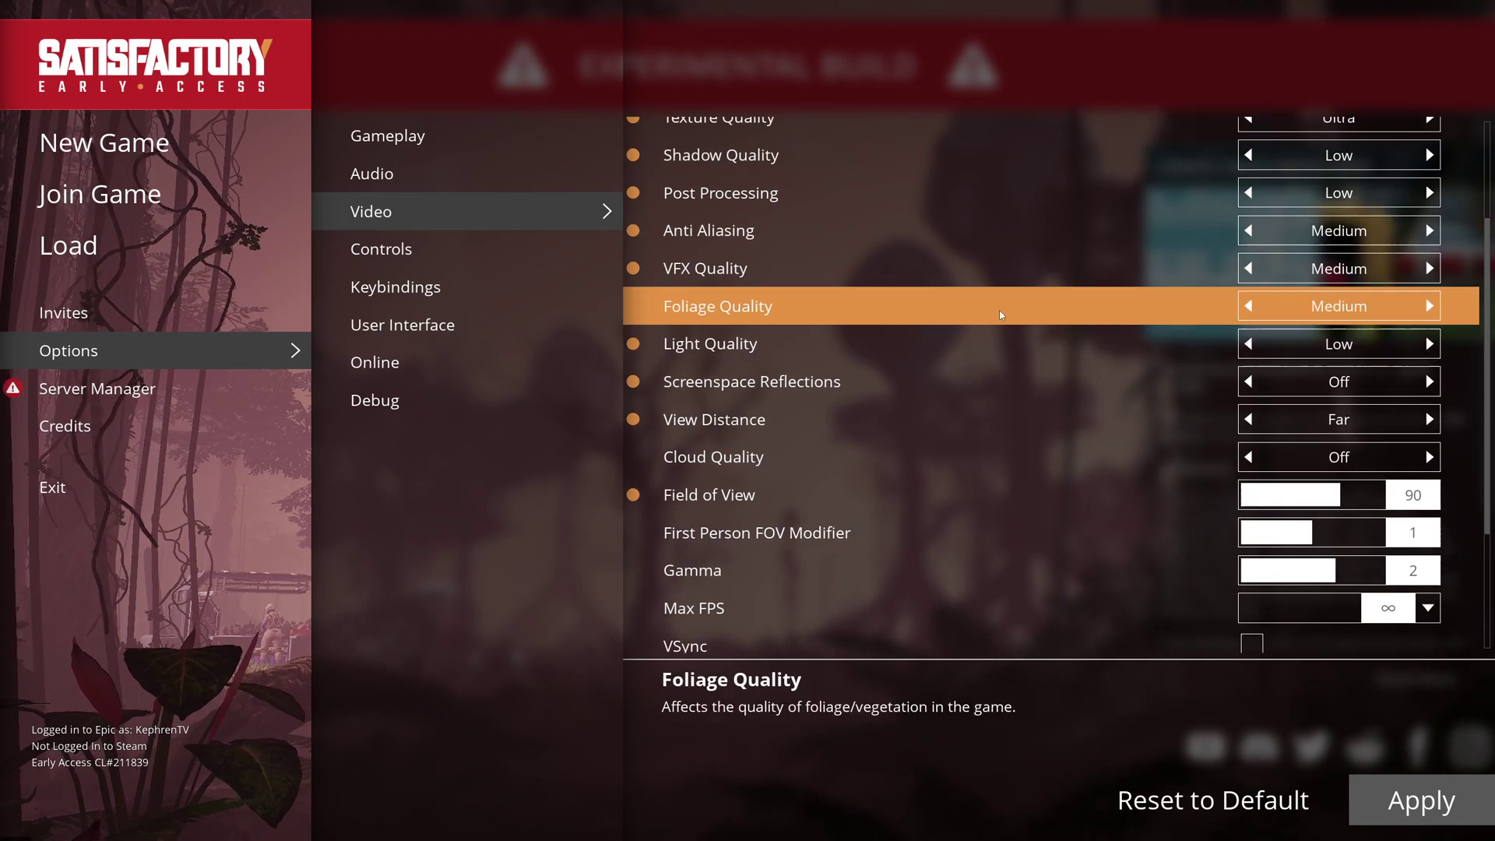
{"action": "left_click", "coordinate": [1430, 306]}
{"action": "left_click", "coordinate": [1429, 306]}
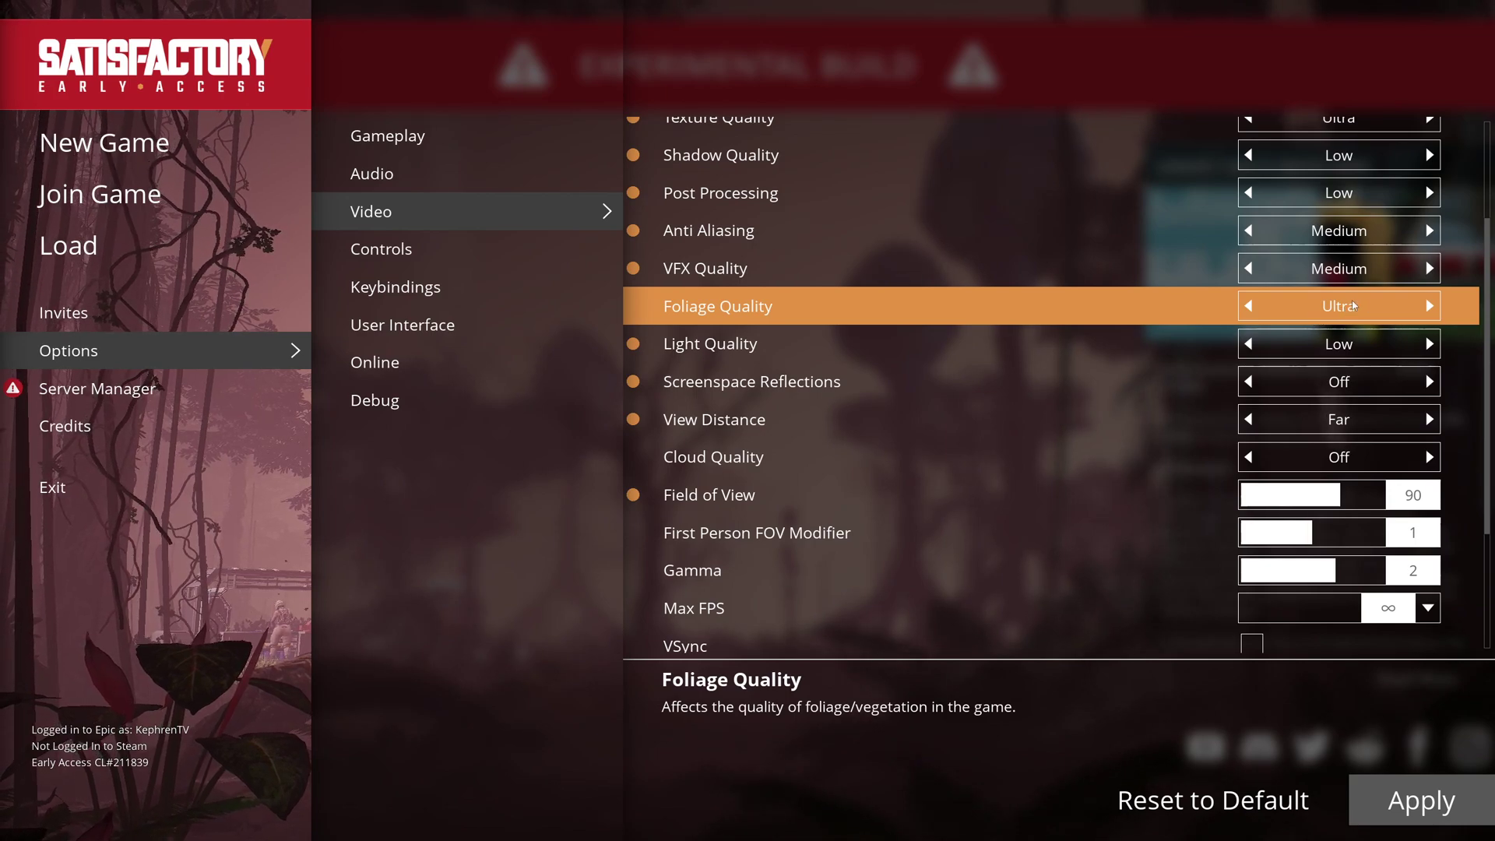
{"action": "left_click", "coordinate": [1248, 306]}
{"action": "left_click", "coordinate": [1248, 306]}
{"action": "left_click", "coordinate": [1247, 305]}
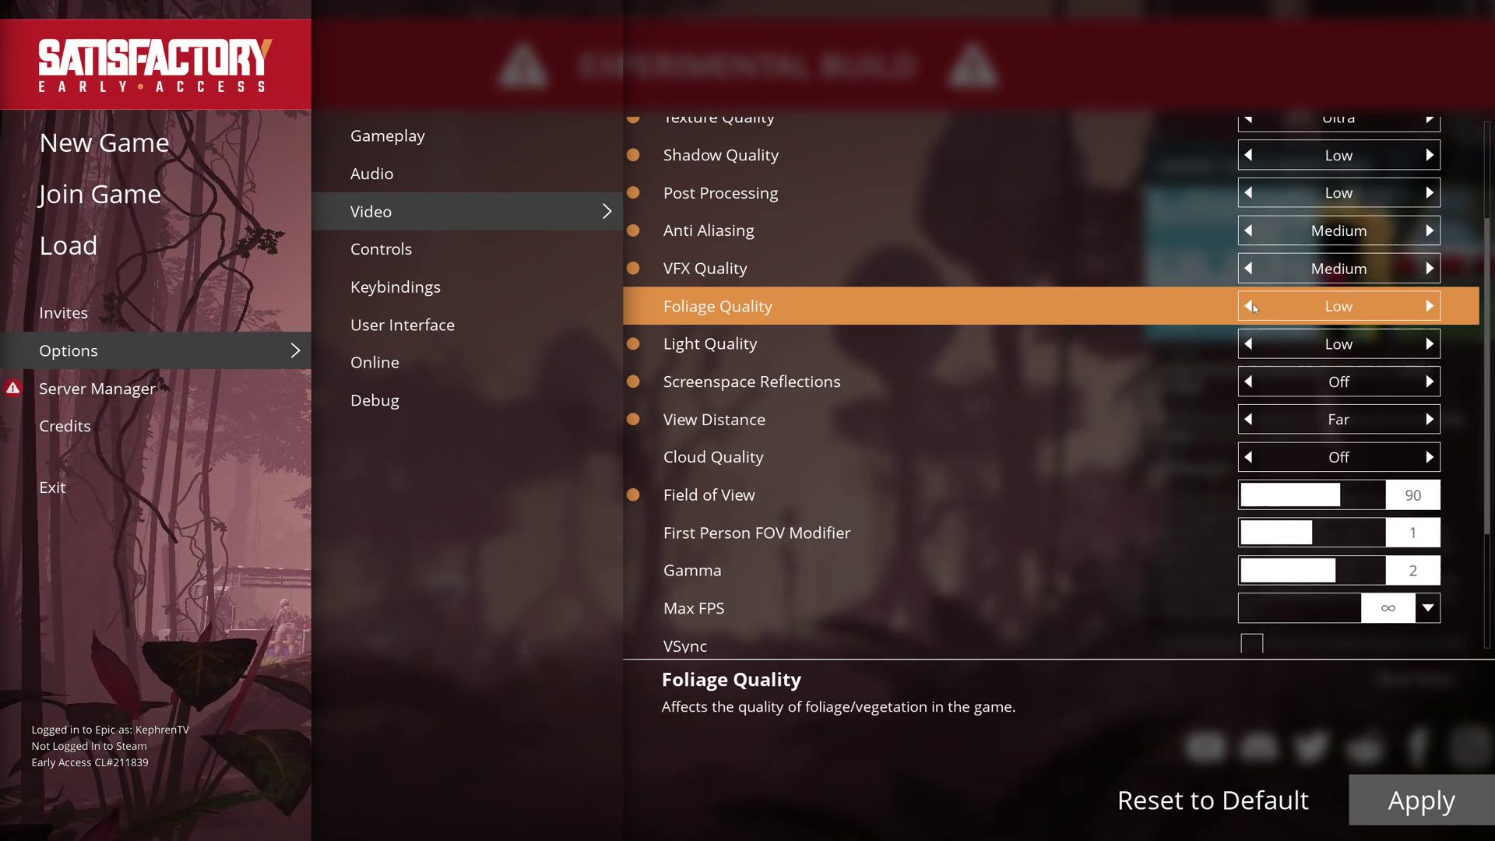
{"action": "left_click", "coordinate": [1329, 306]}
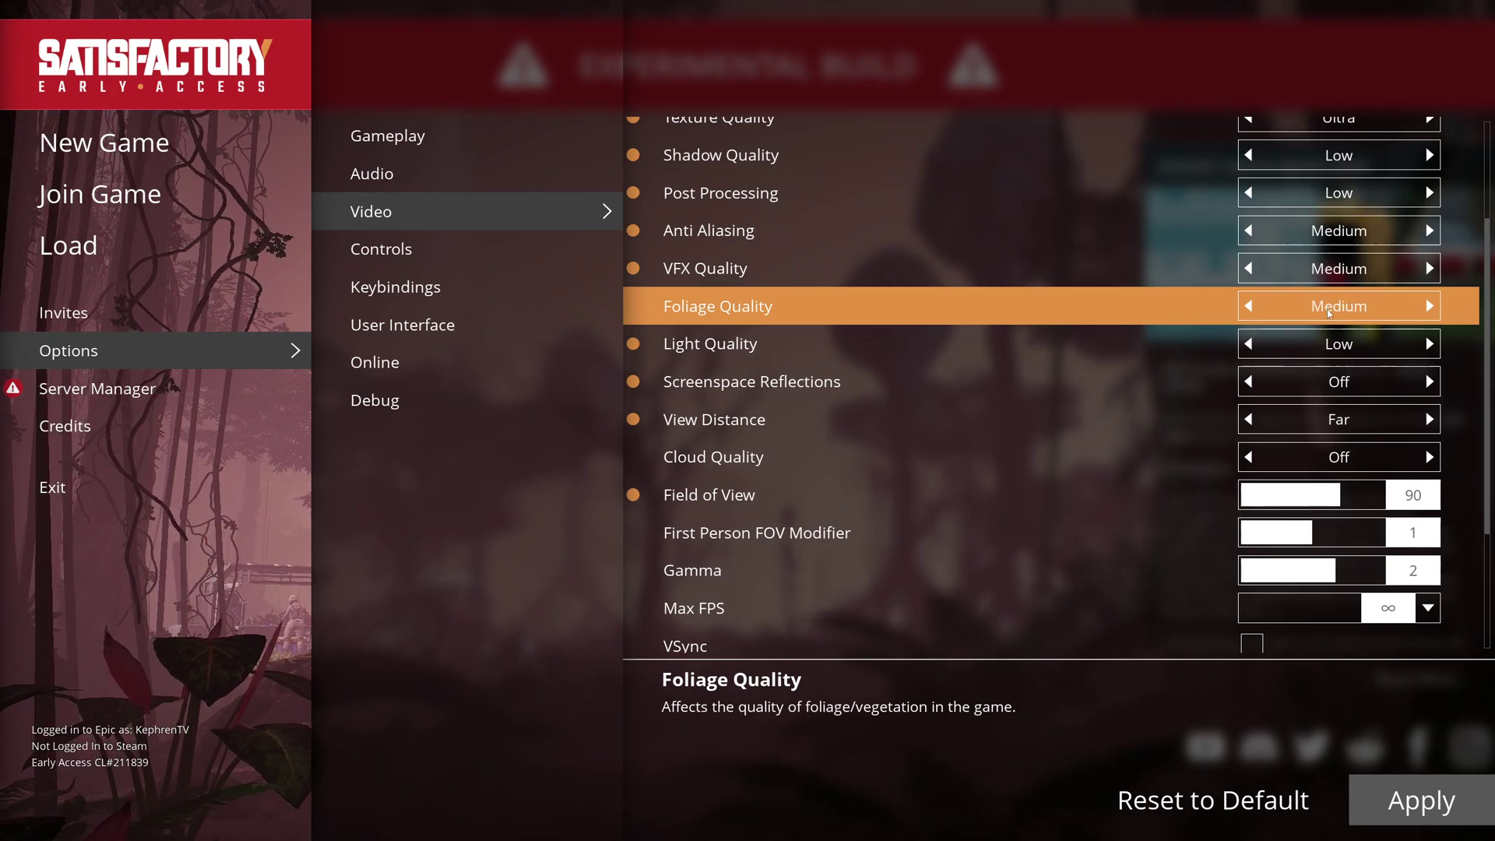
{"action": "left_click", "coordinate": [1248, 306]}
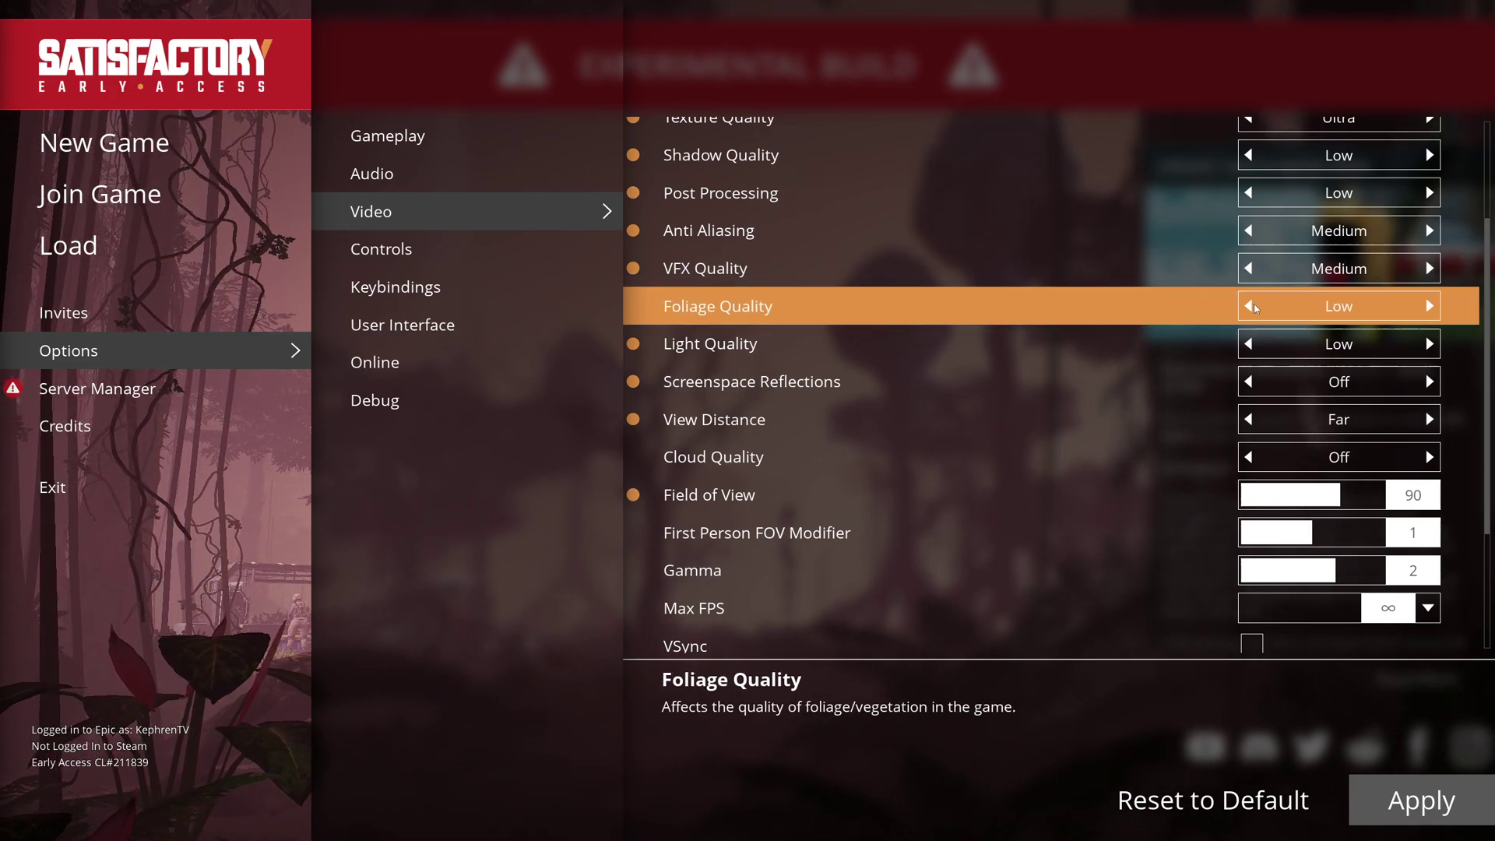
{"action": "left_click", "coordinate": [1429, 306]}
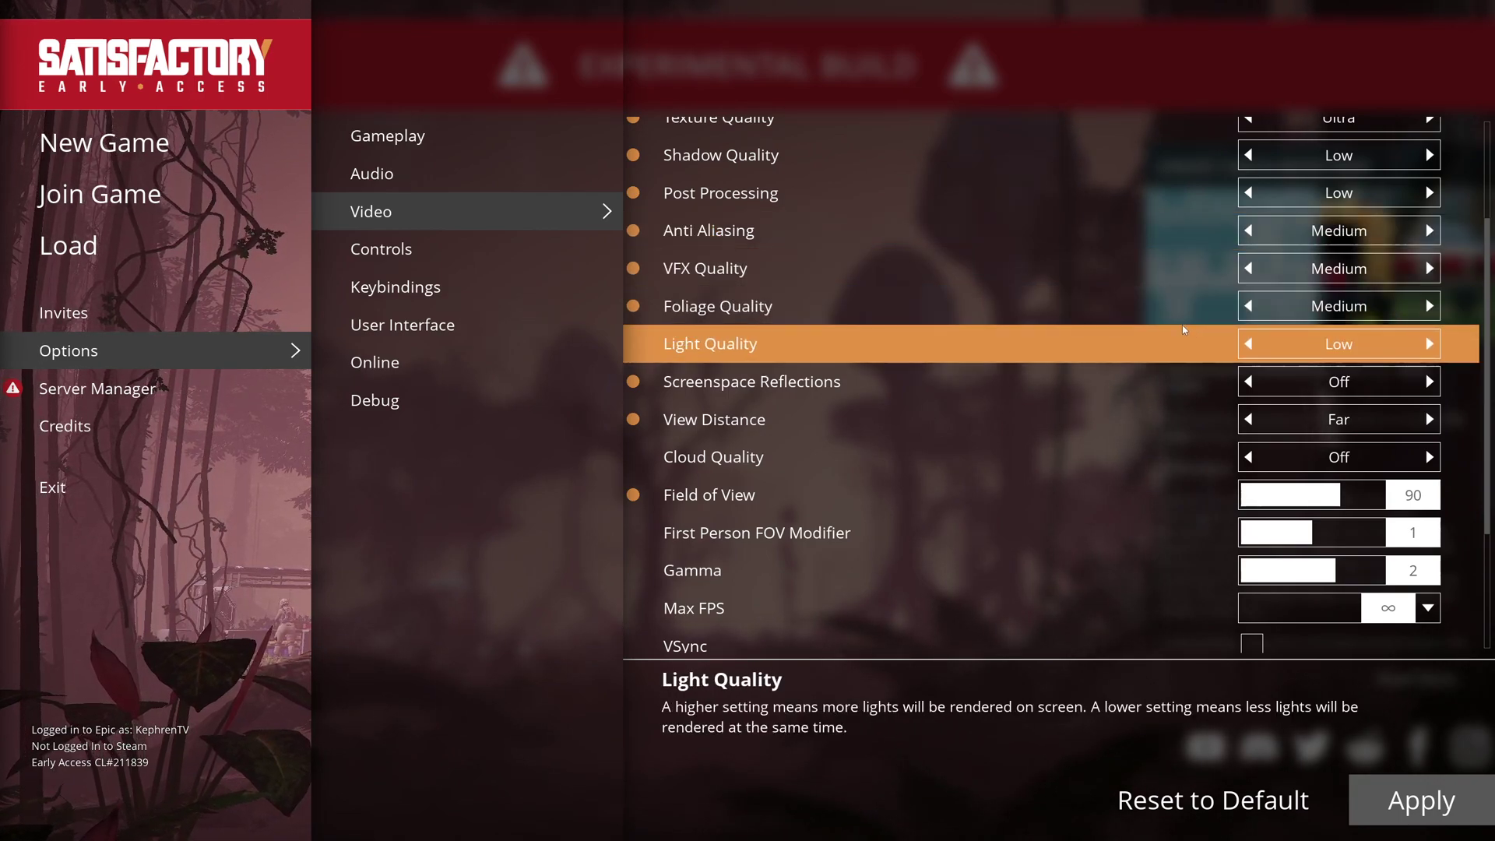
{"action": "scroll", "coordinate": [1051, 339], "scroll_direction": "down", "scroll_amount": 1}
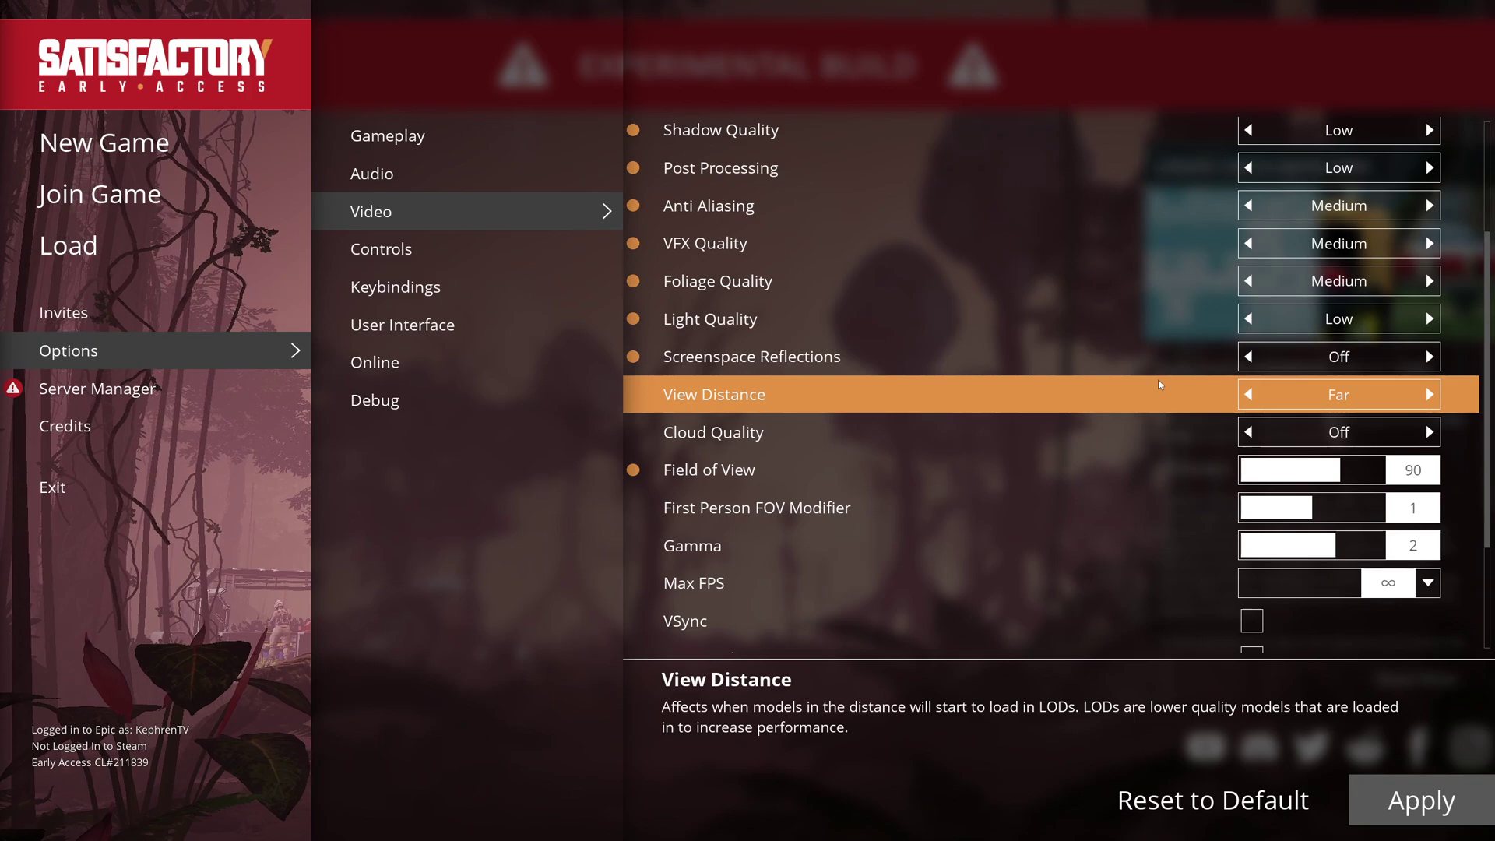
{"action": "left_click", "coordinate": [1325, 357]}
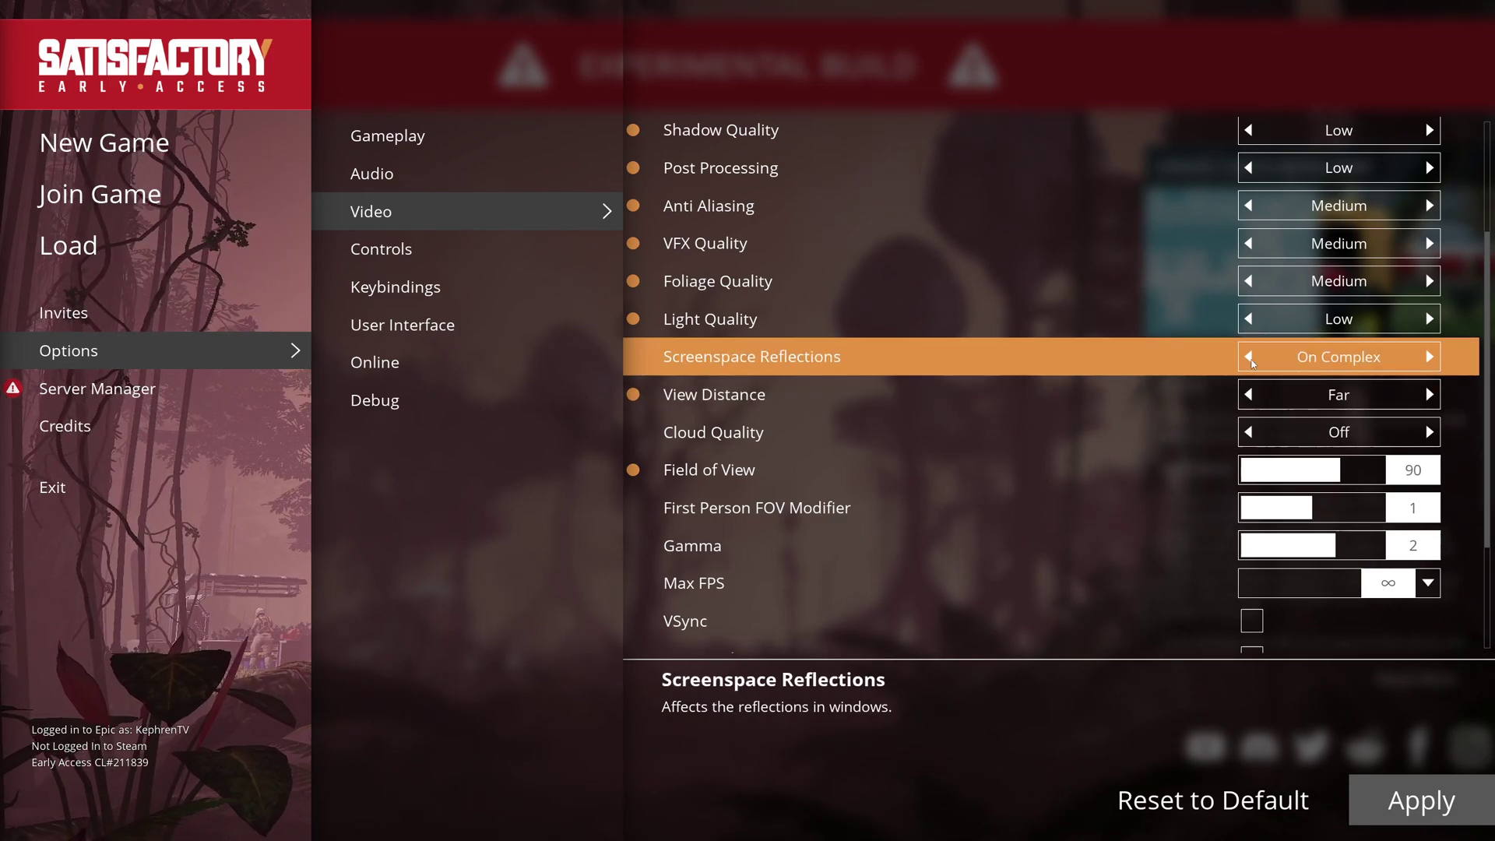
{"action": "left_click", "coordinate": [1250, 357]}
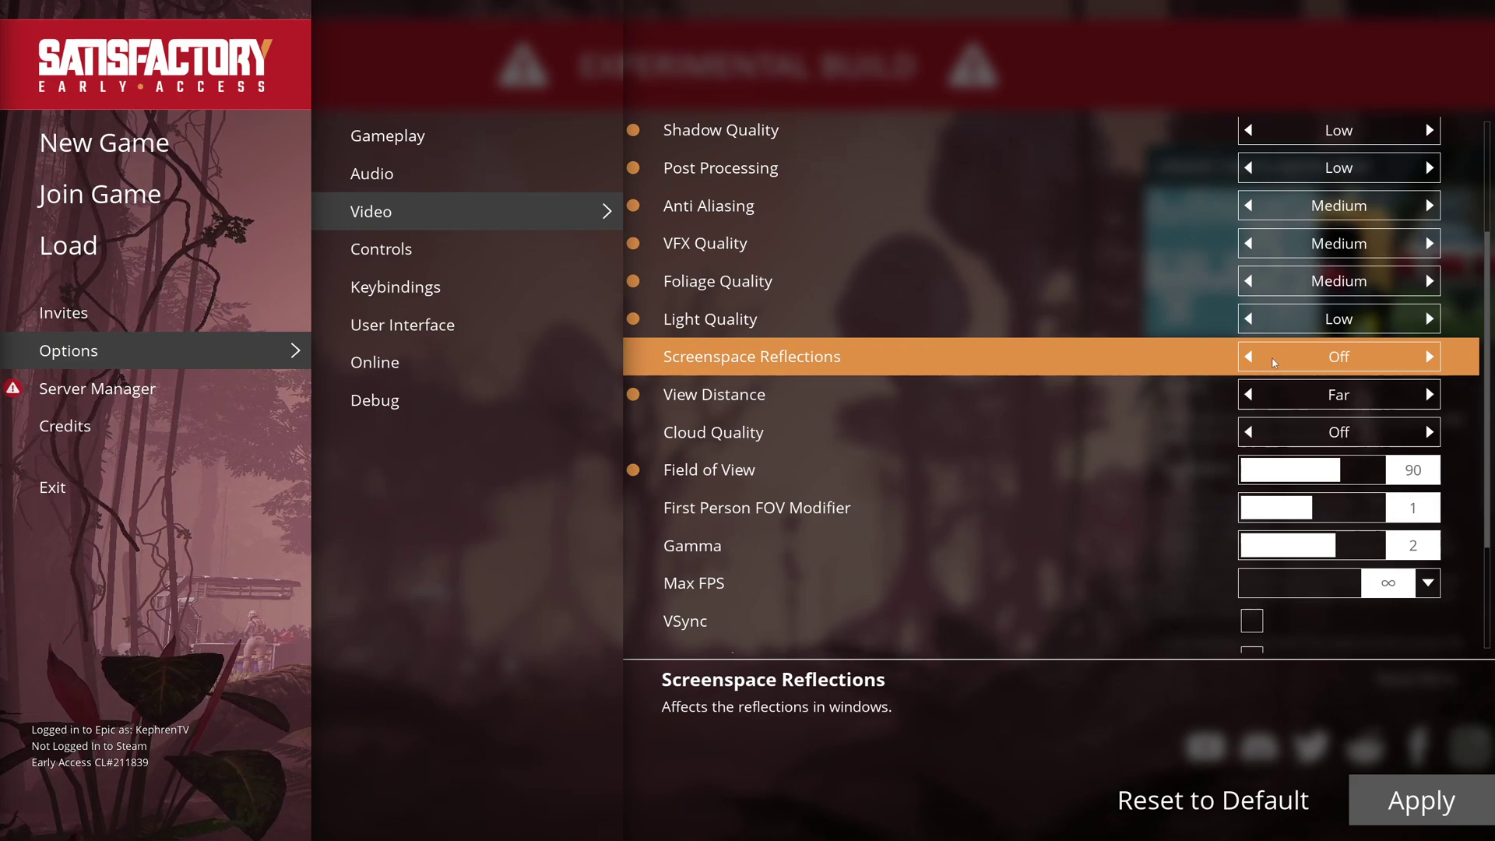
{"action": "scroll", "coordinate": [901, 391], "scroll_direction": "down", "scroll_amount": 1}
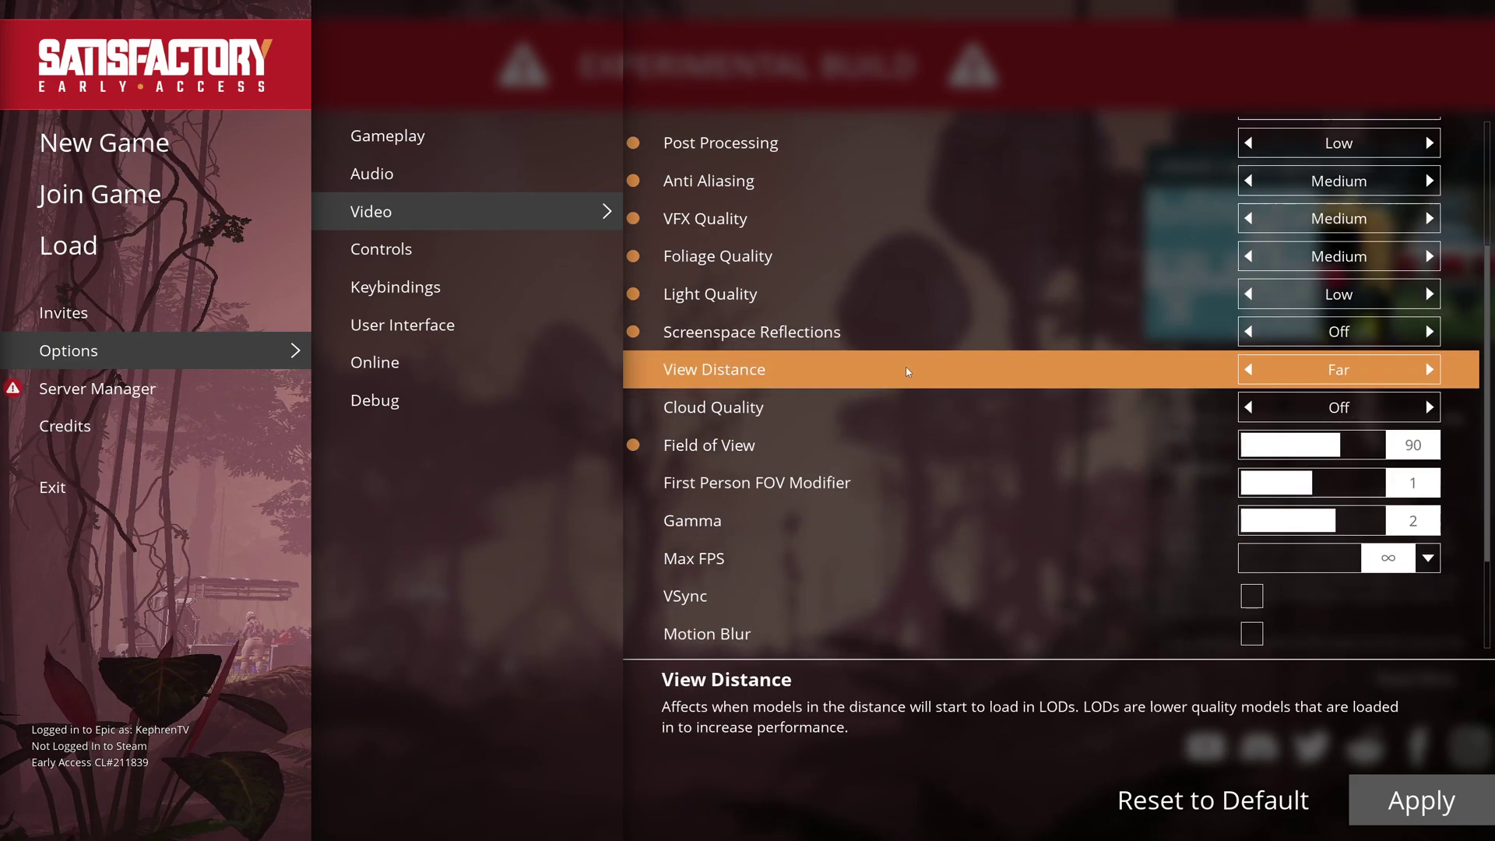
{"action": "left_click", "coordinate": [1250, 369]}
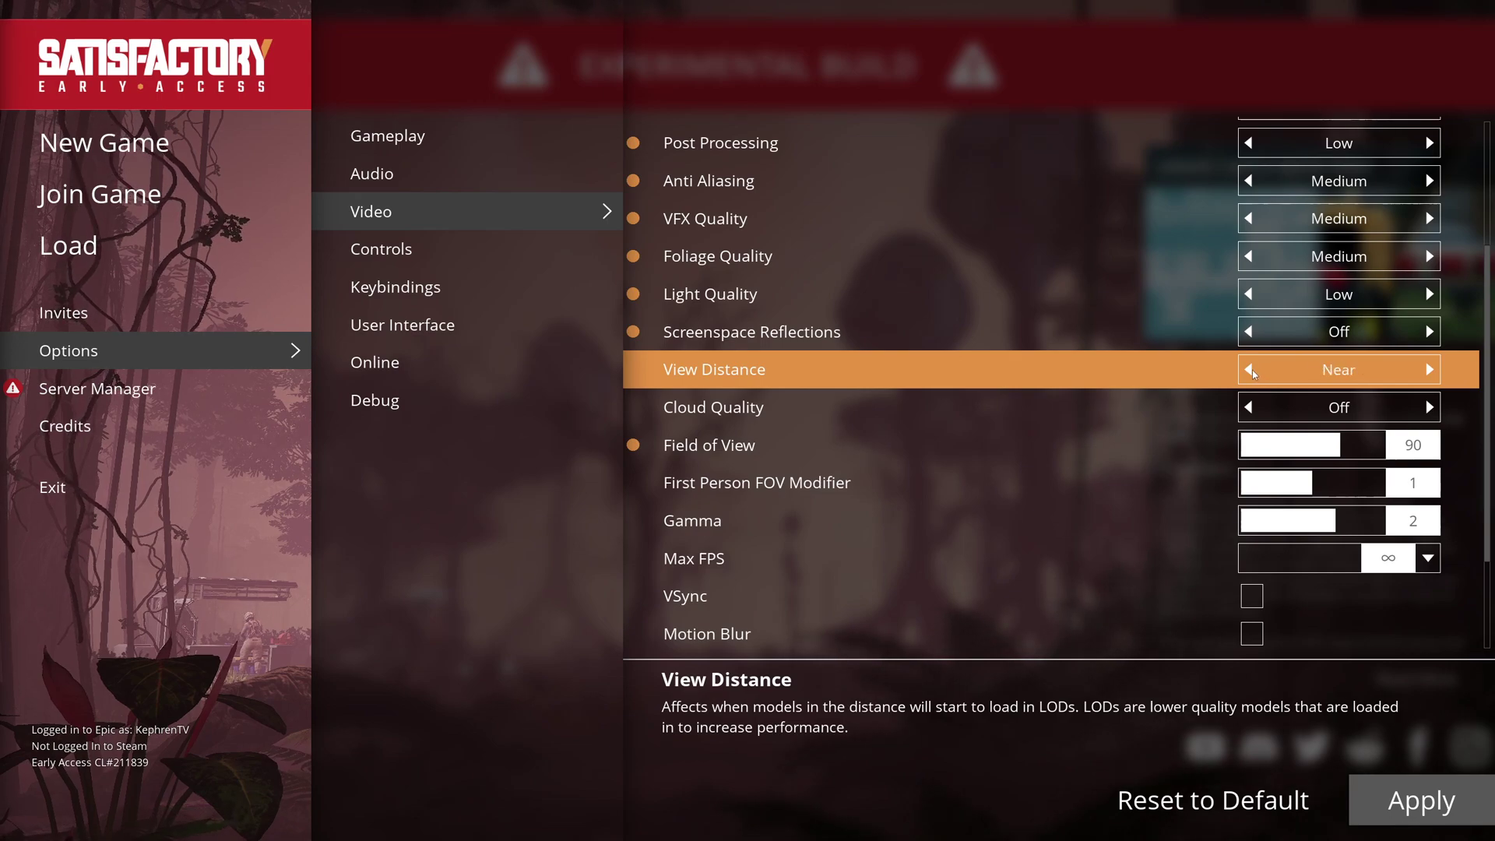
{"action": "left_click", "coordinate": [1431, 369]}
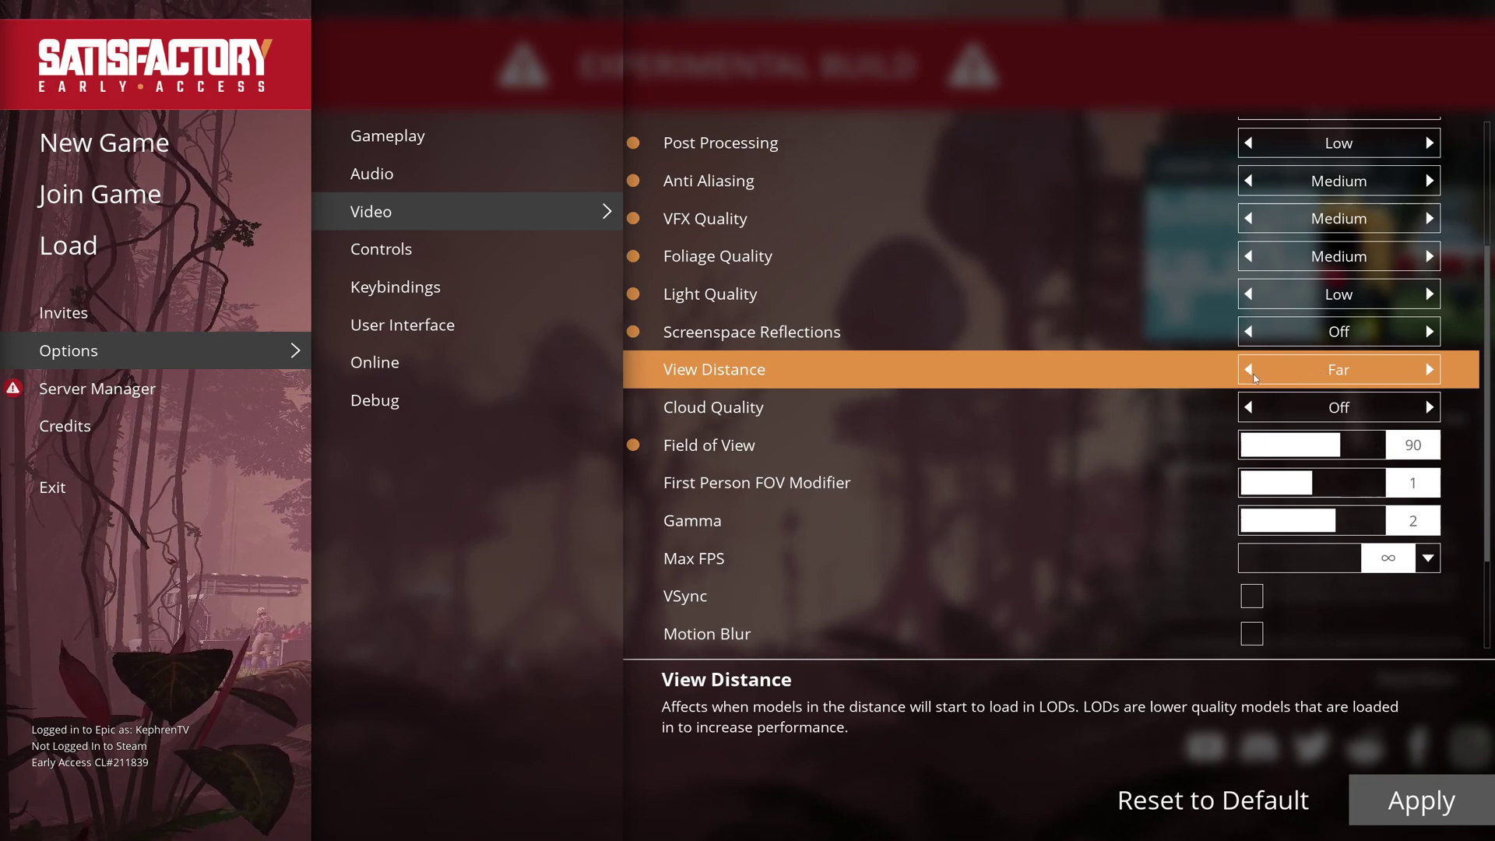
{"action": "left_click", "coordinate": [1251, 369]}
{"action": "key", "text": "Left"}
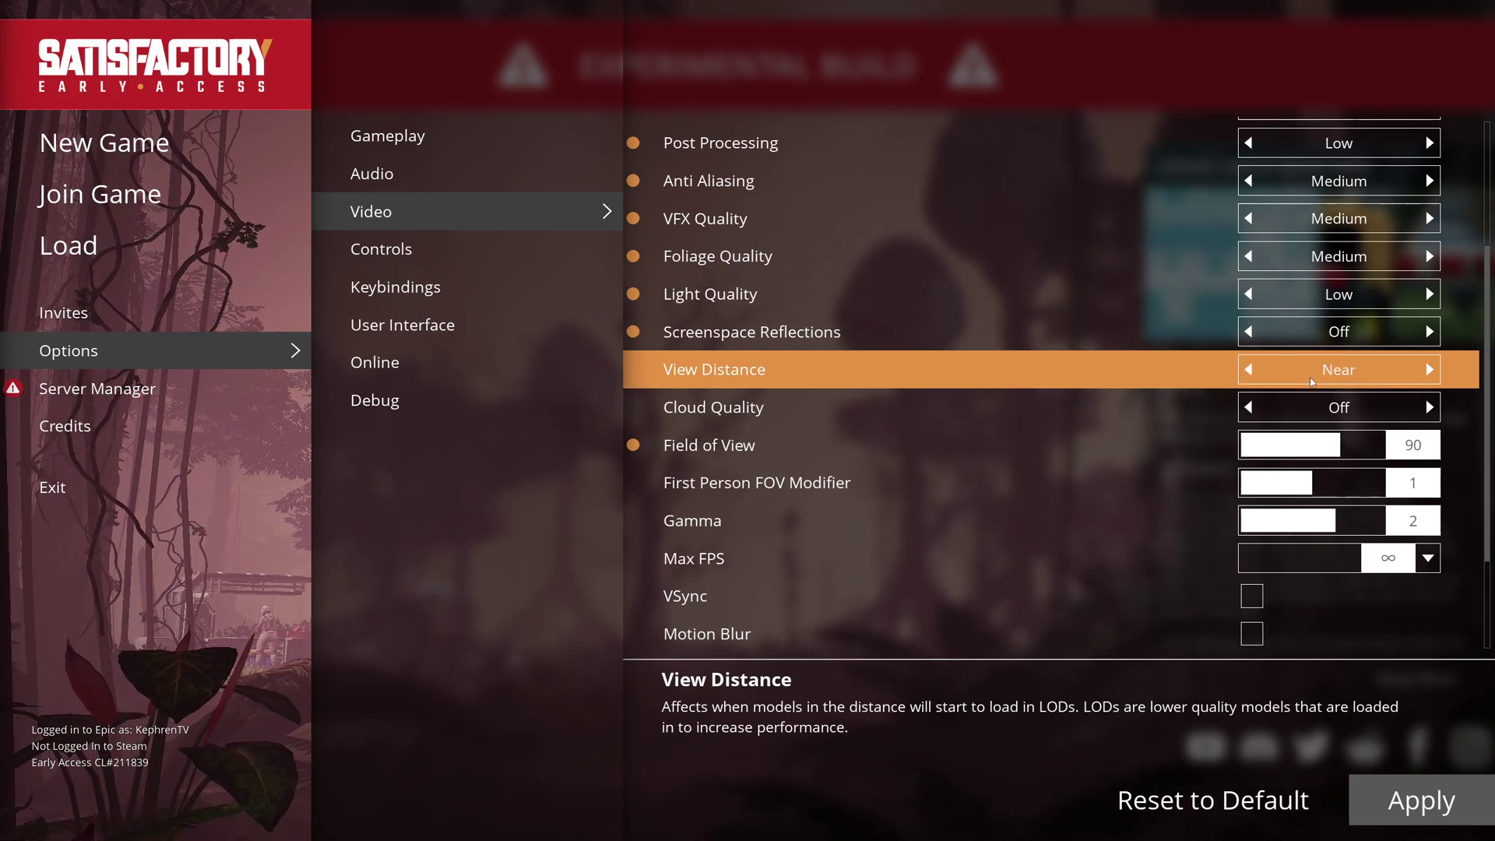
{"action": "left_click", "coordinate": [1430, 370]}
{"action": "scroll", "coordinate": [1166, 419], "scroll_direction": "down", "scroll_amount": 1}
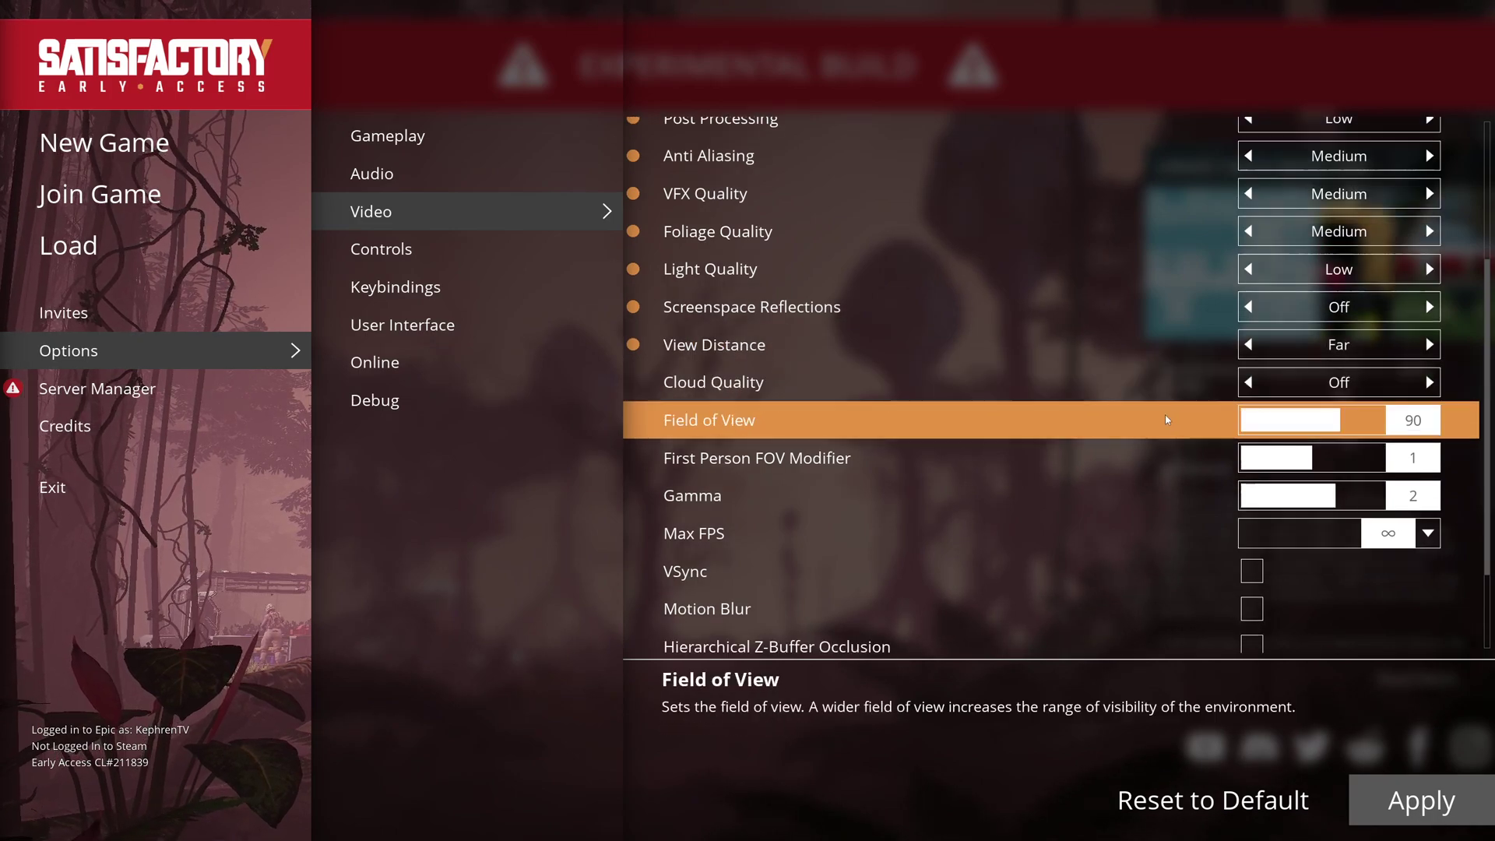
{"action": "scroll", "coordinate": [1167, 420], "scroll_direction": "down", "scroll_amount": 1}
{"action": "left_click", "coordinate": [1431, 358]}
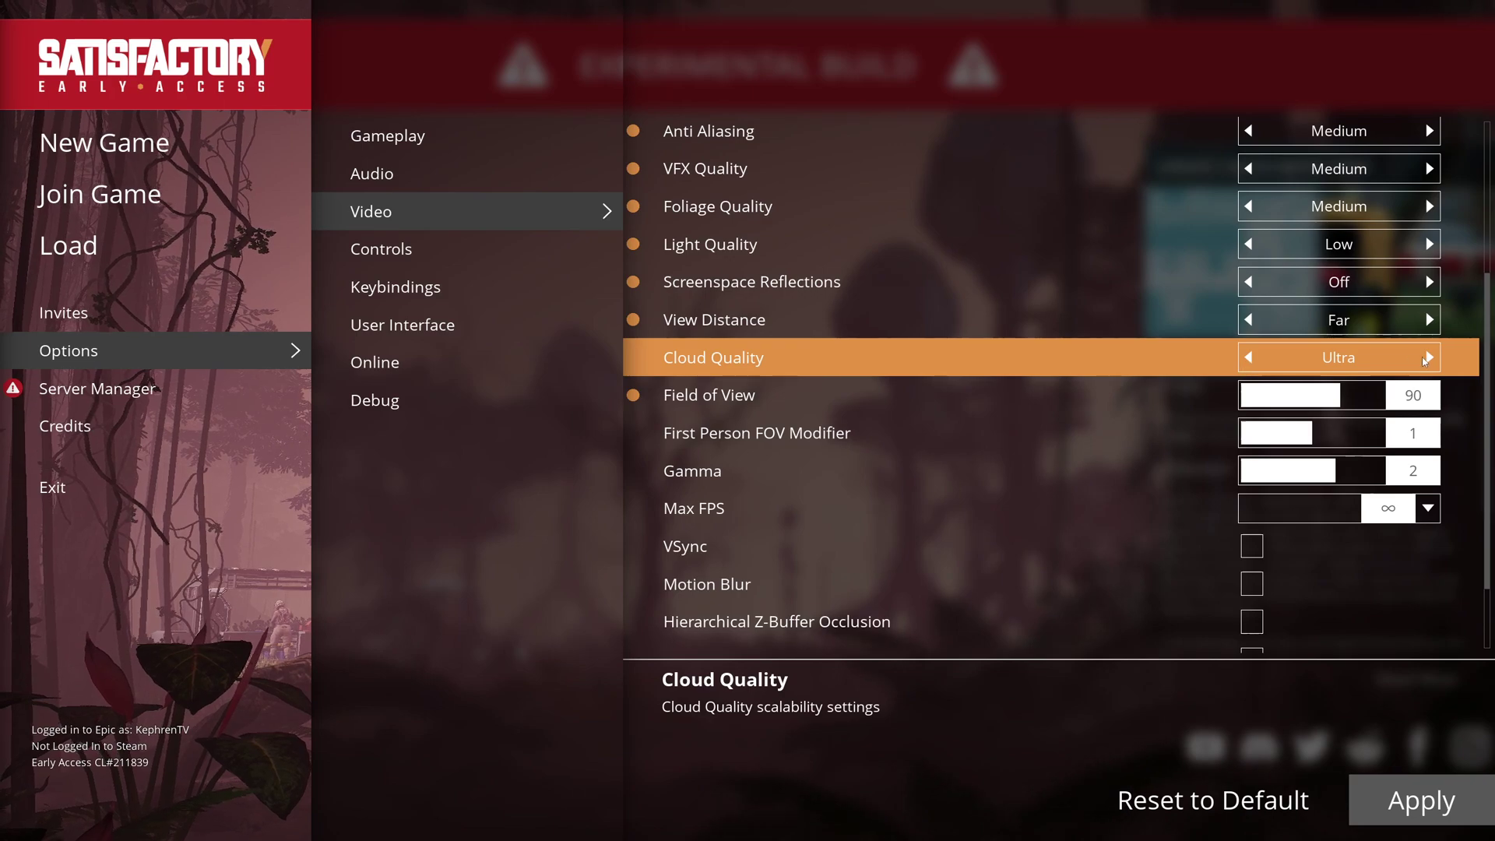
{"action": "left_click", "coordinate": [1246, 357]}
{"action": "left_click", "coordinate": [1247, 358]}
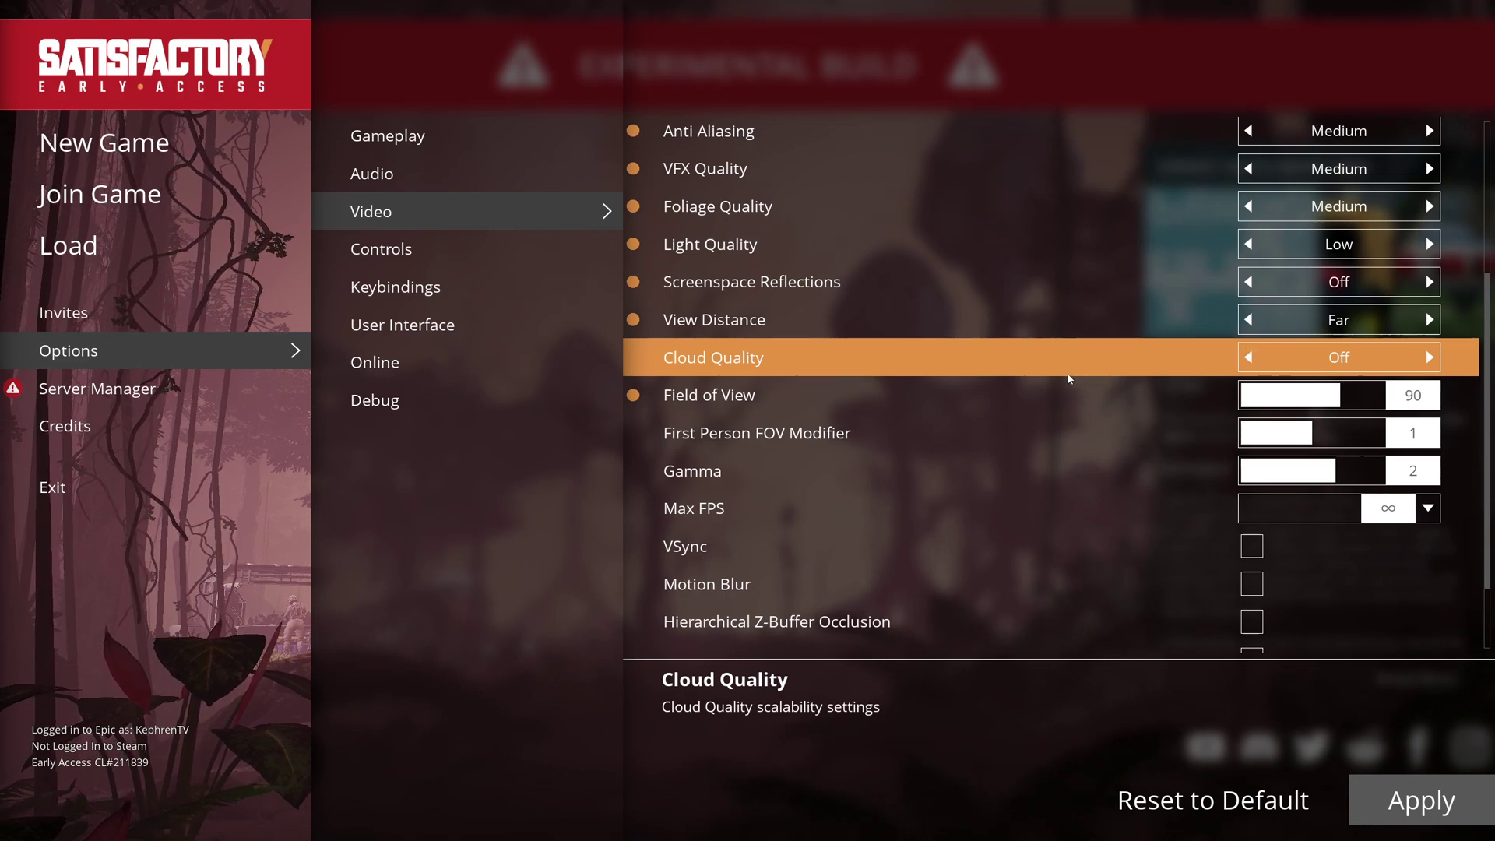
Widen Field of View to 120, then narrow it back to 80.
{"action": "left_click_drag", "start_coordinate": [1336, 395], "coordinate": [1427, 395]}
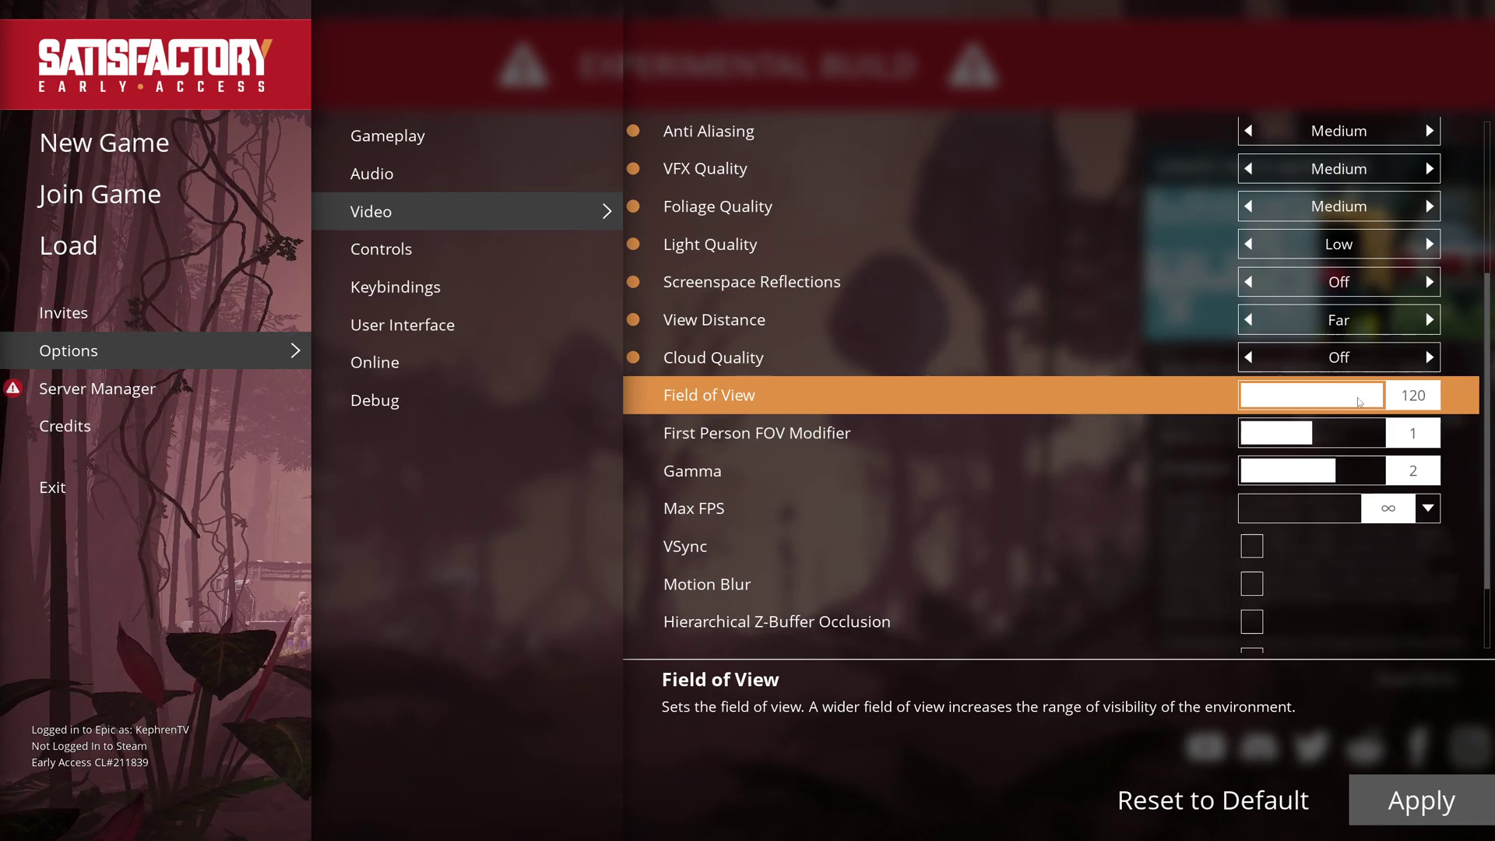
{"action": "mouse_move", "coordinate": [1360, 399]}
{"action": "left_mouse_down"}
{"action": "mouse_move", "coordinate": [1313, 399]}
{"action": "mouse_move", "coordinate": [1330, 400]}
{"action": "left_mouse_up"}
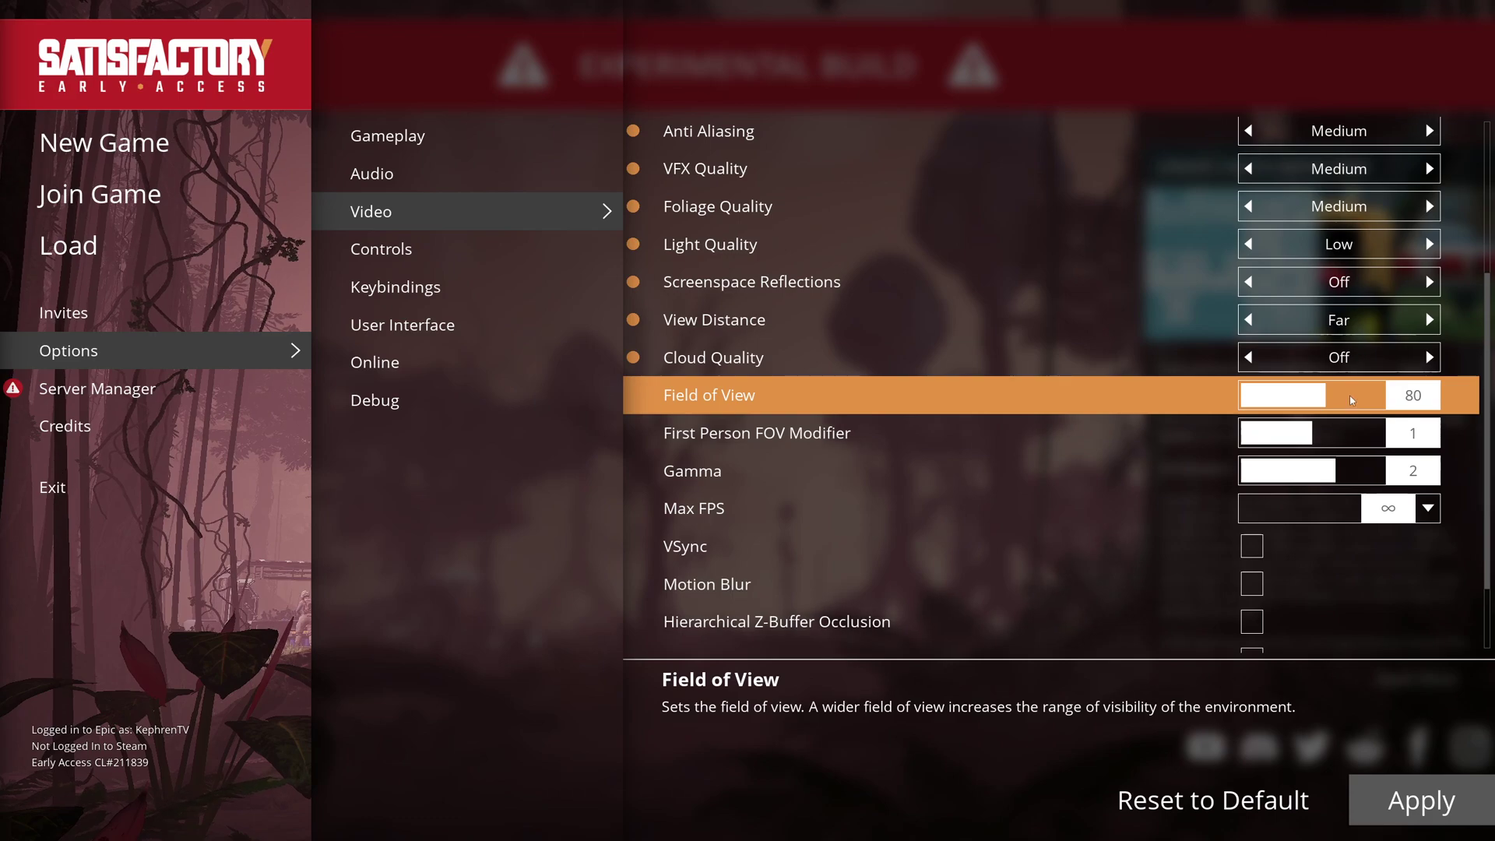
{"action": "scroll", "coordinate": [784, 404], "scroll_direction": "down", "scroll_amount": 2}
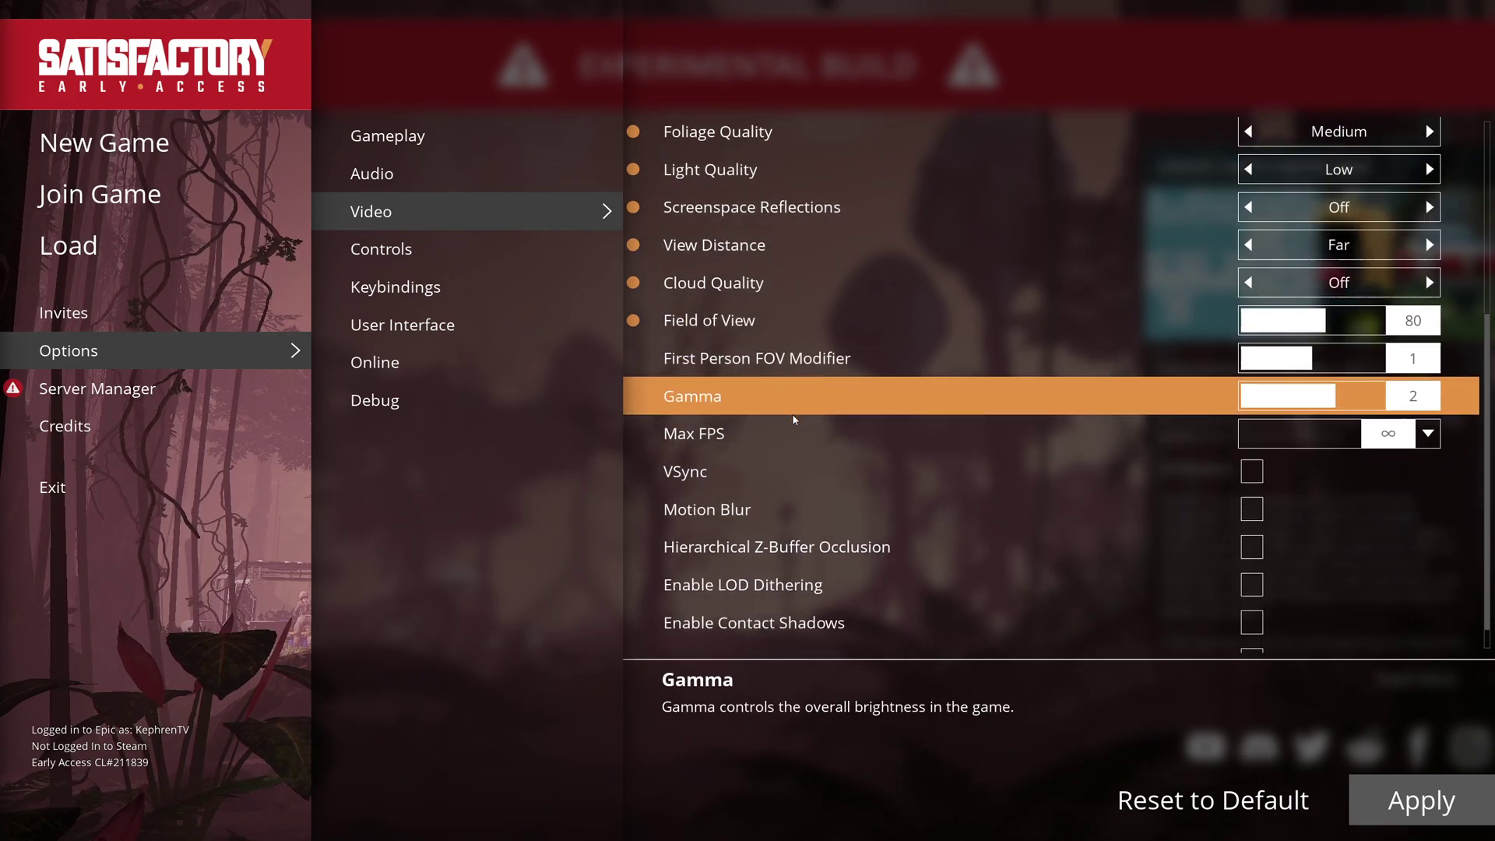
{"action": "scroll", "coordinate": [784, 409], "scroll_direction": "down", "scroll_amount": 1}
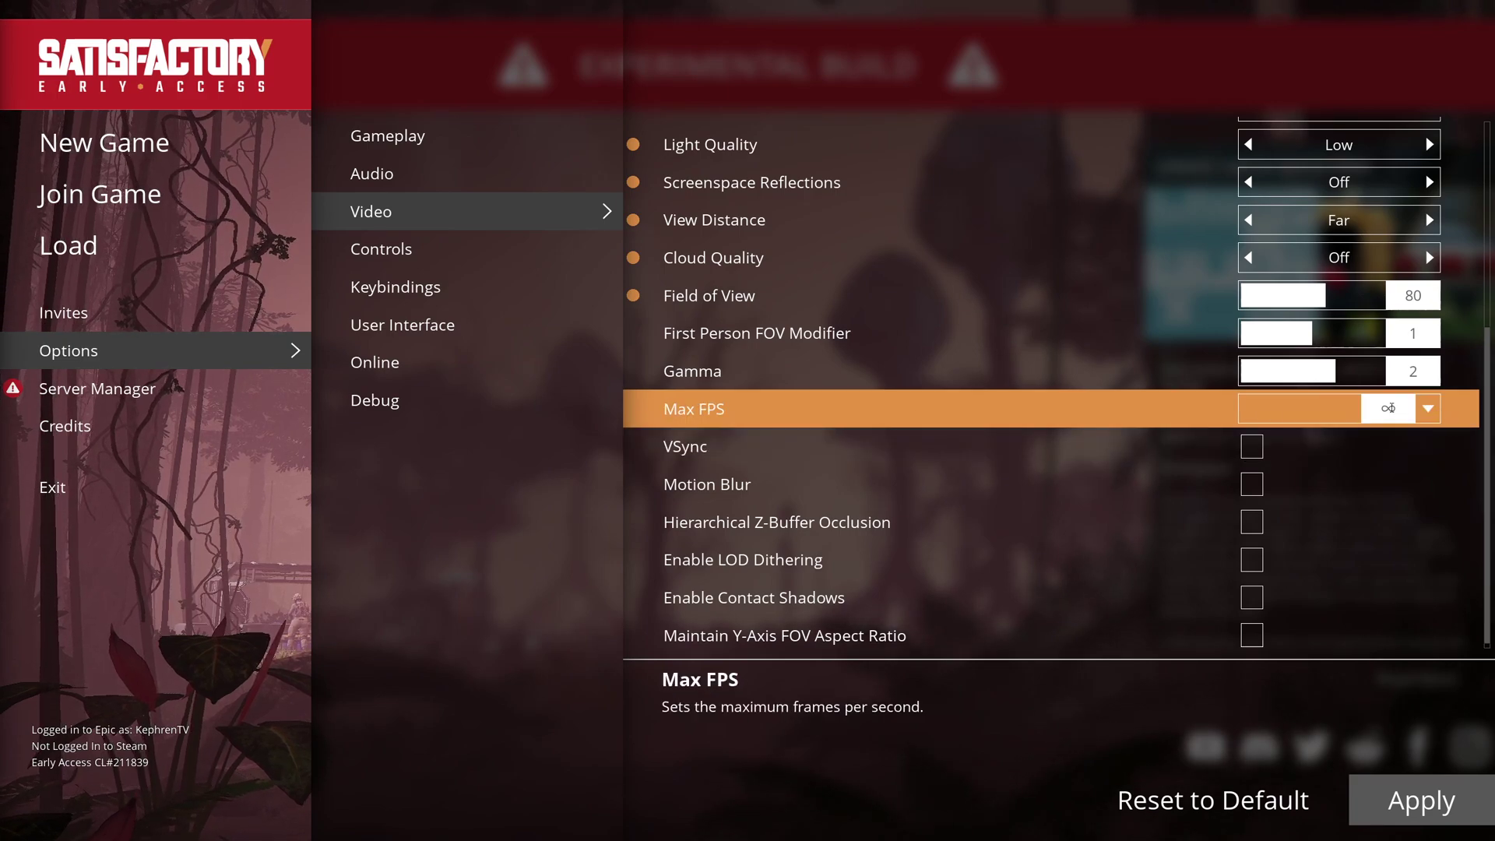
{"action": "scroll", "coordinate": [1026, 467], "scroll_direction": "down", "scroll_amount": 1}
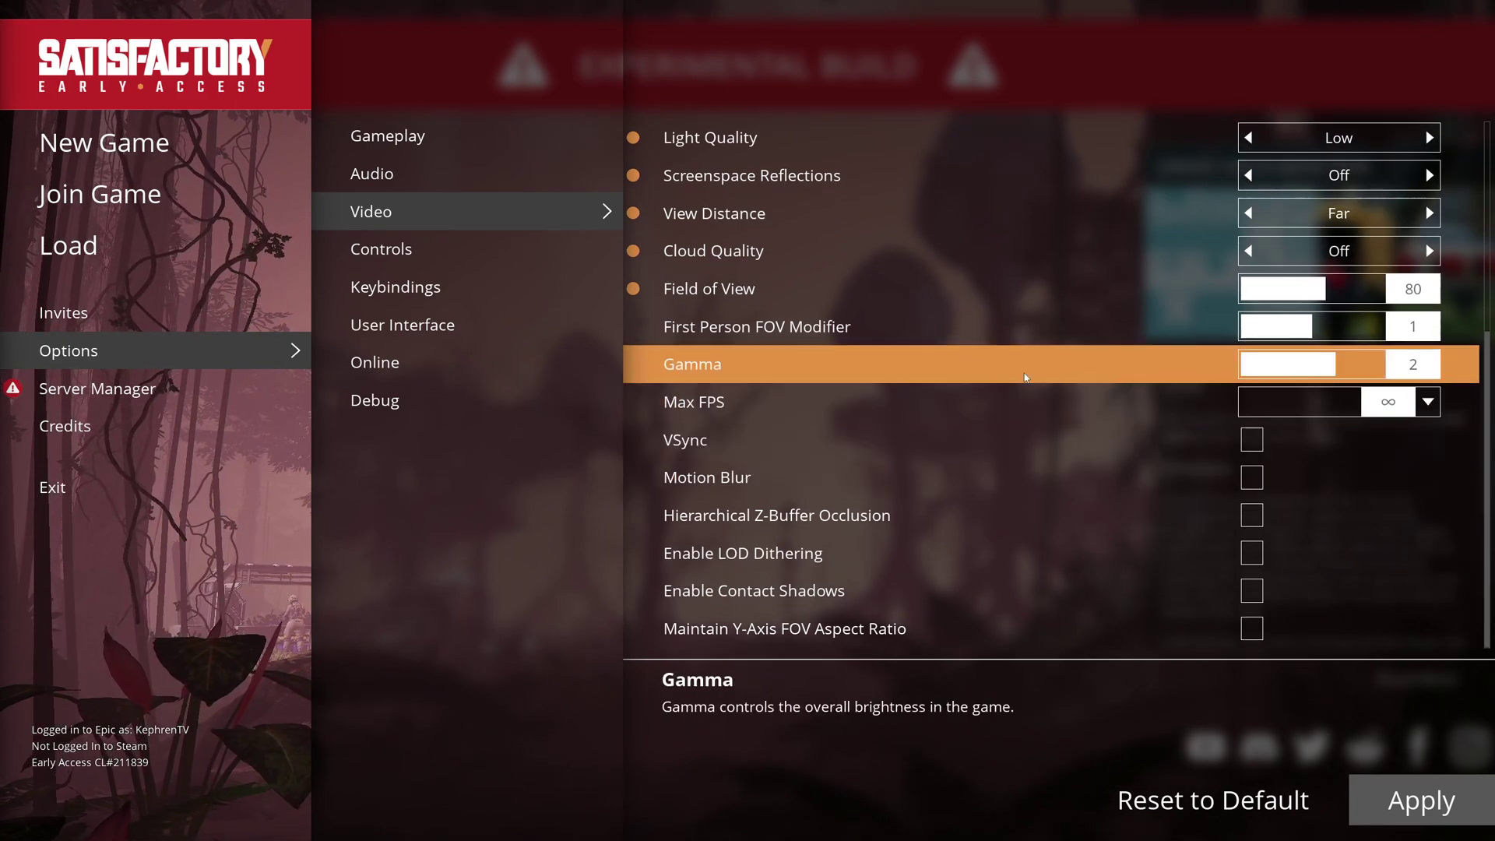